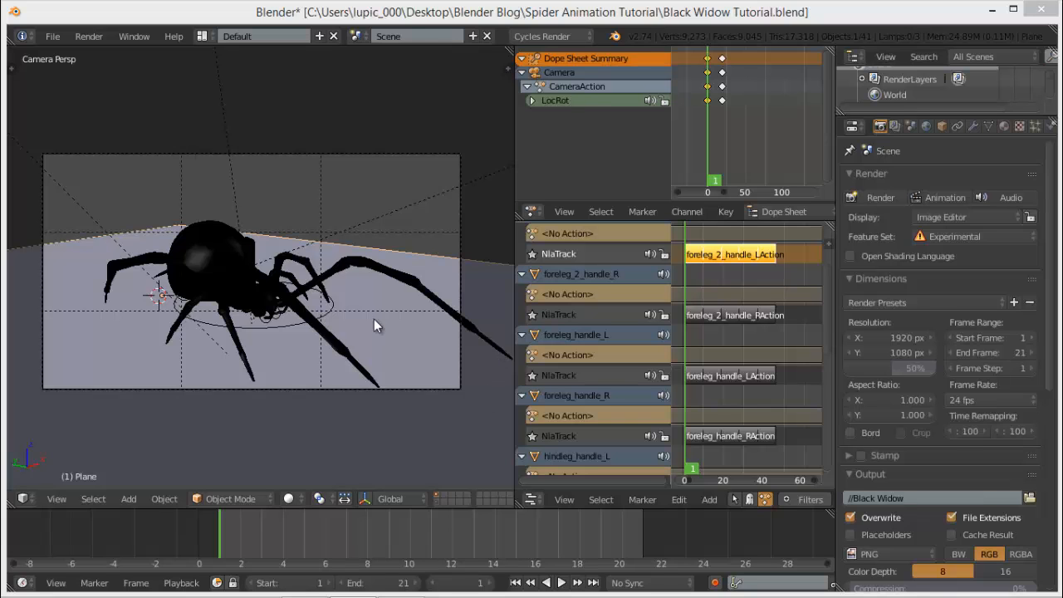
- Examine the finished spider scene, its camera setup and the leg handle strips in the NLA editor
middle_drag(420, 343, 368, 384)
scroll(349, 318, down, 3)
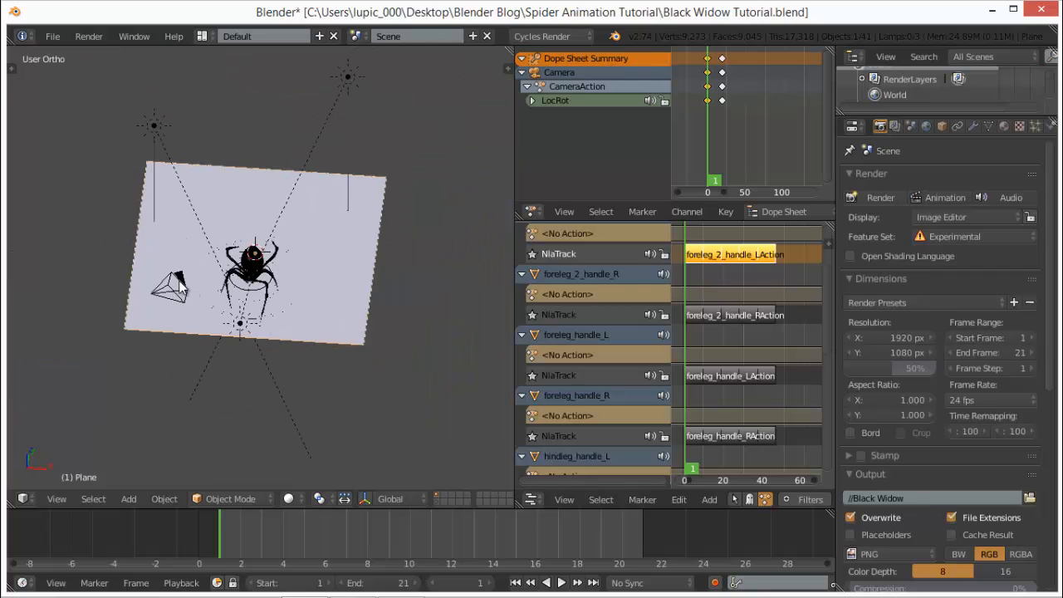
middle_drag(262, 339, 300, 279)
mouse_move(241, 528)
mouse_down()
mouse_move(318, 539)
mouse_move(271, 524)
mouse_move(261, 509)
mouse_move(230, 536)
mouse_move(511, 517)
mouse_move(227, 531)
mouse_up()
key(KP_0)
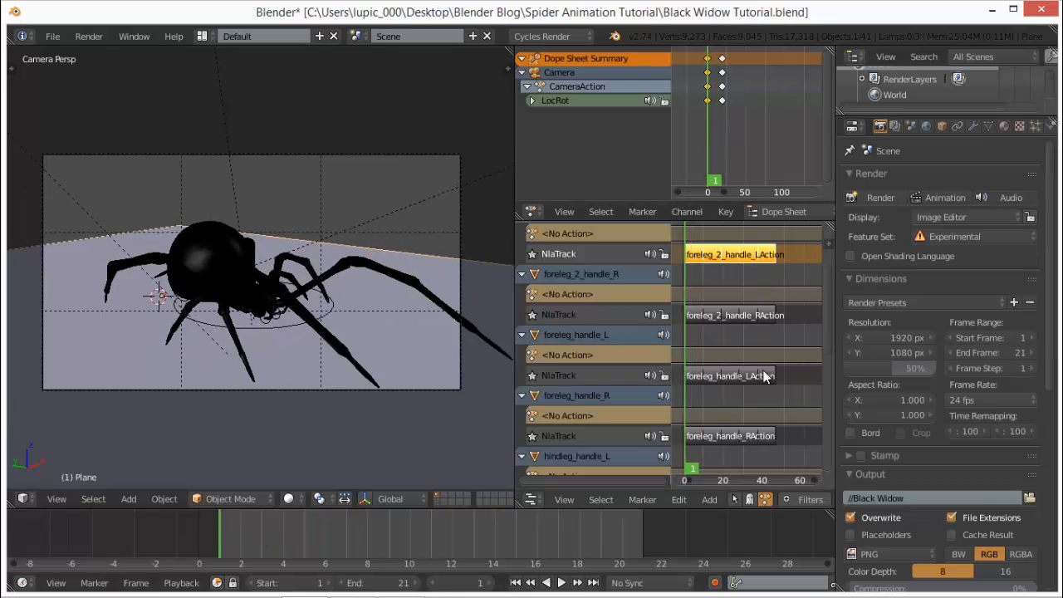
scroll(764, 375, down, 5)
scroll(760, 374, up, 5)
shift+scroll(752, 365, down, 10)
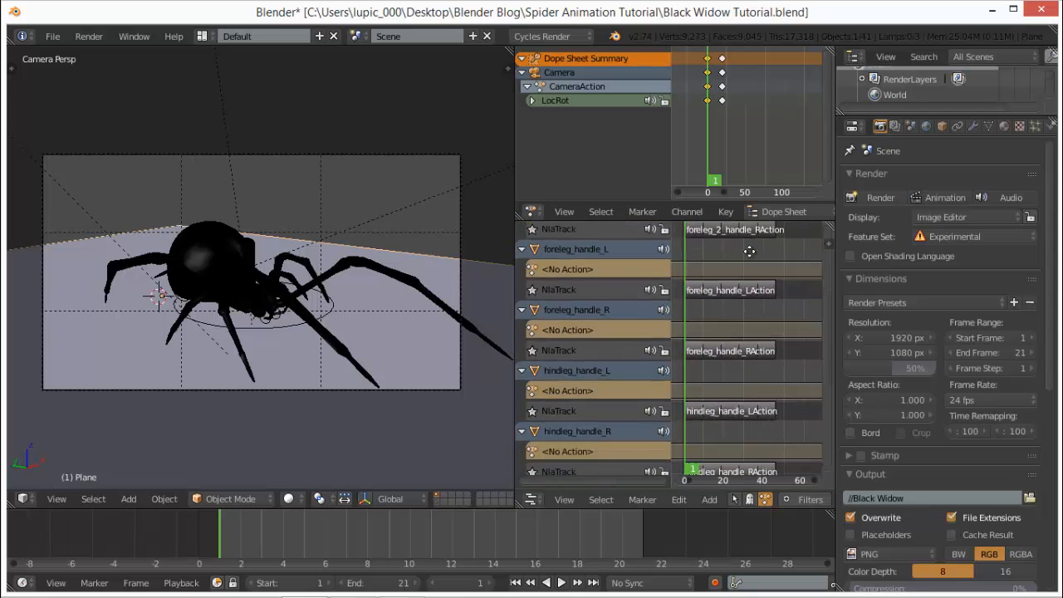
shift+scroll(761, 358, up, 10)
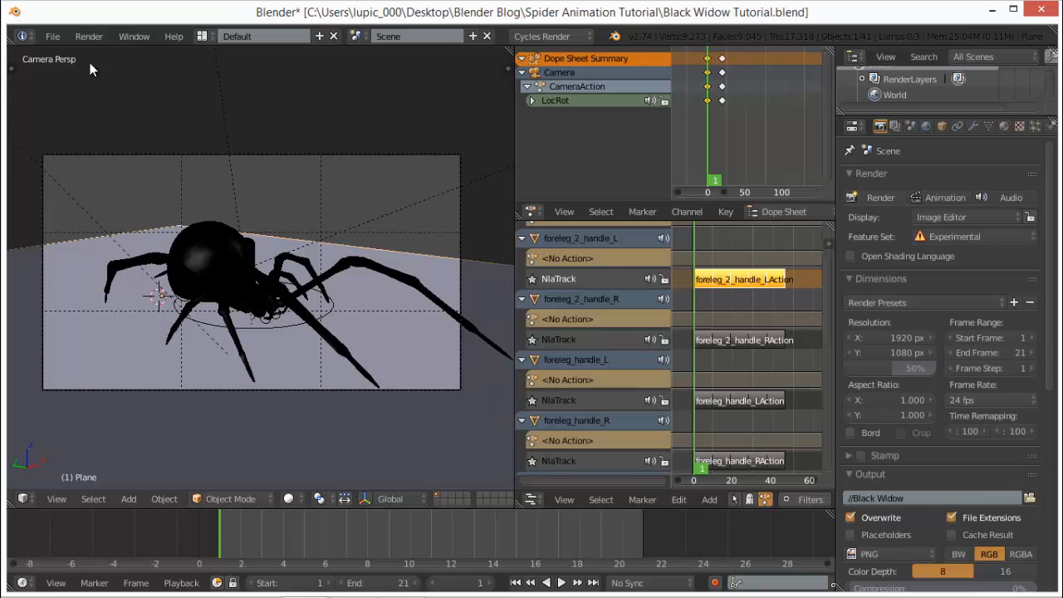
- Open the recent file "Black Widow Rigged n' Ready.blend"
click(46, 36)
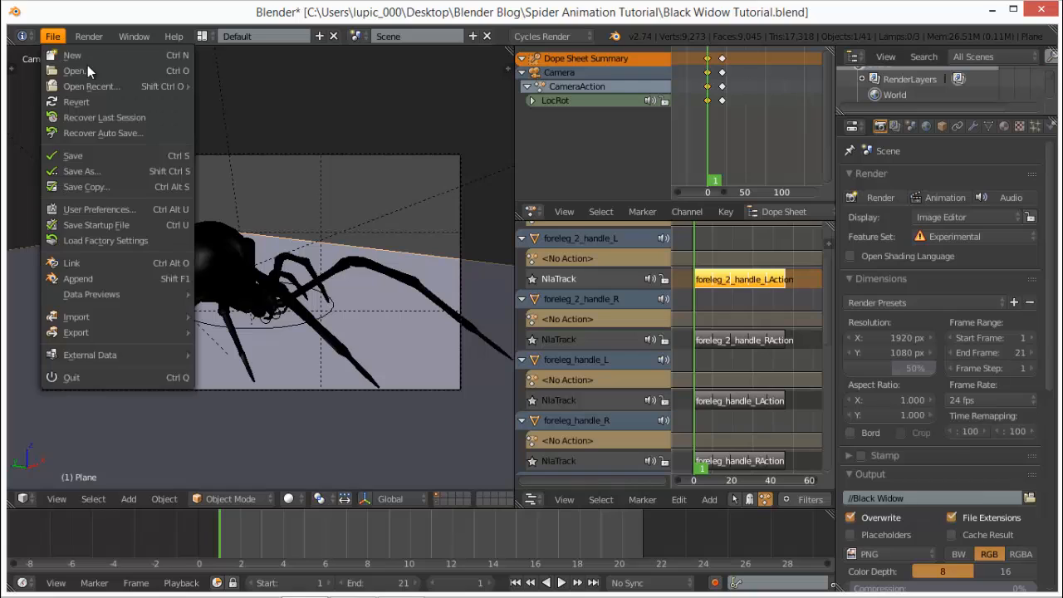
mouse_move(136, 83)
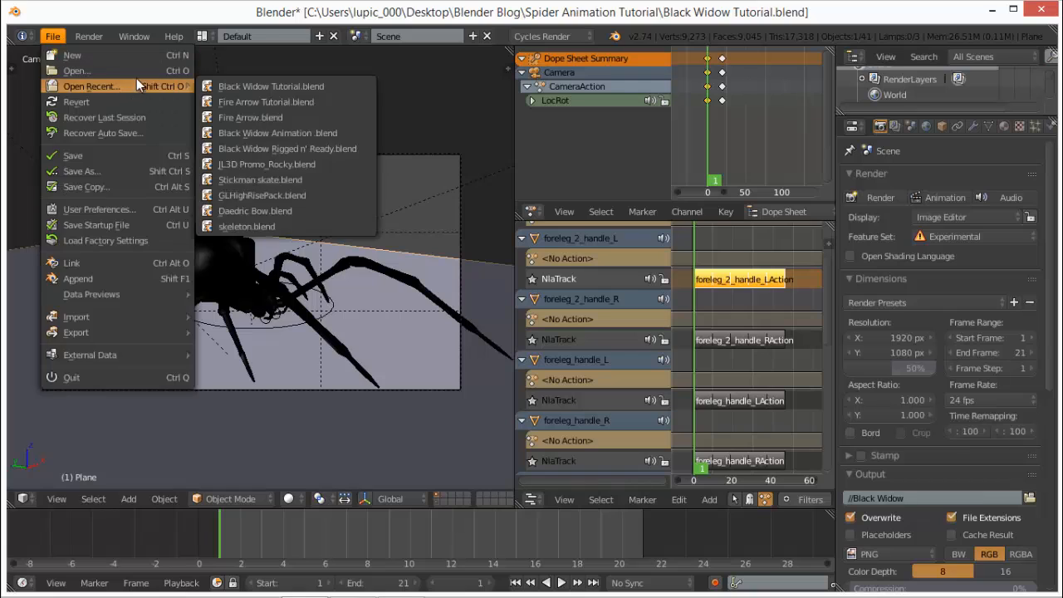
click(347, 148)
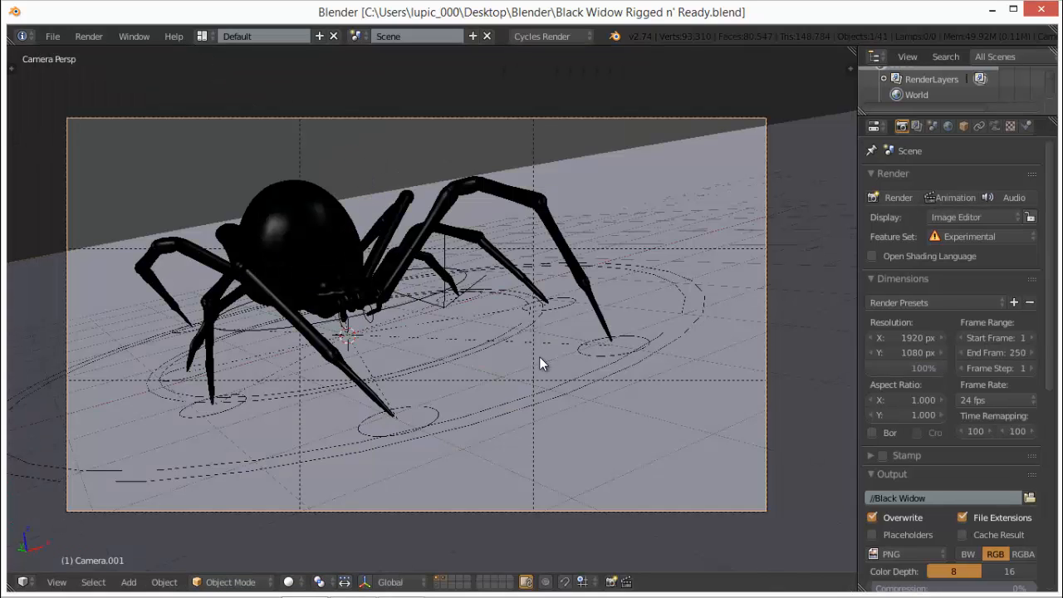
- Read the usage notes beside the spider rig from the top view
key(KP_7)
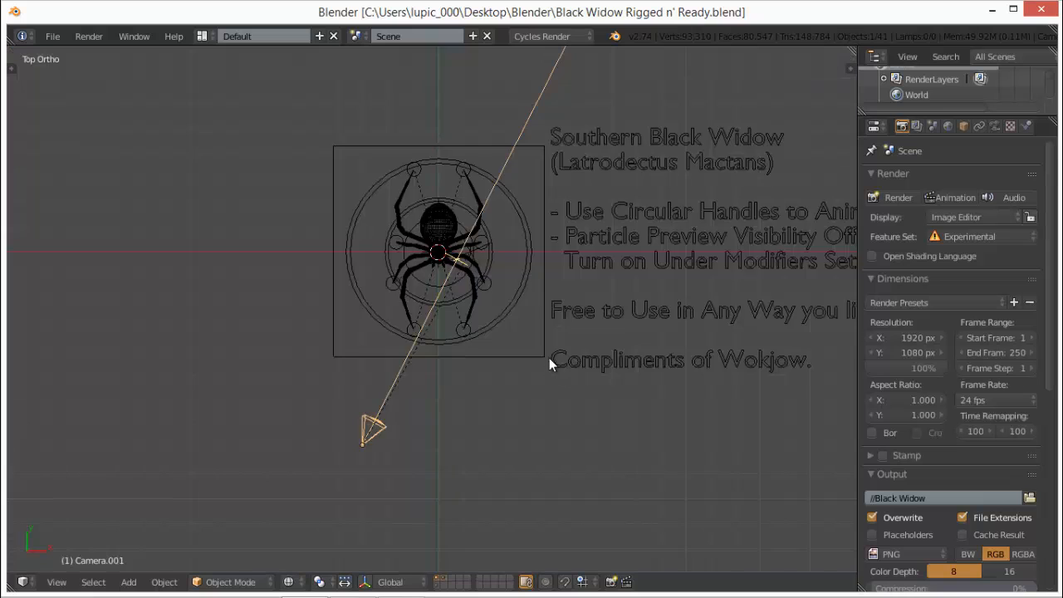
scroll(582, 362, down, 3)
shift+middle_drag(640, 355, 588, 368)
scroll(583, 373, up, 5)
shift+middle_drag(686, 388, 596, 407)
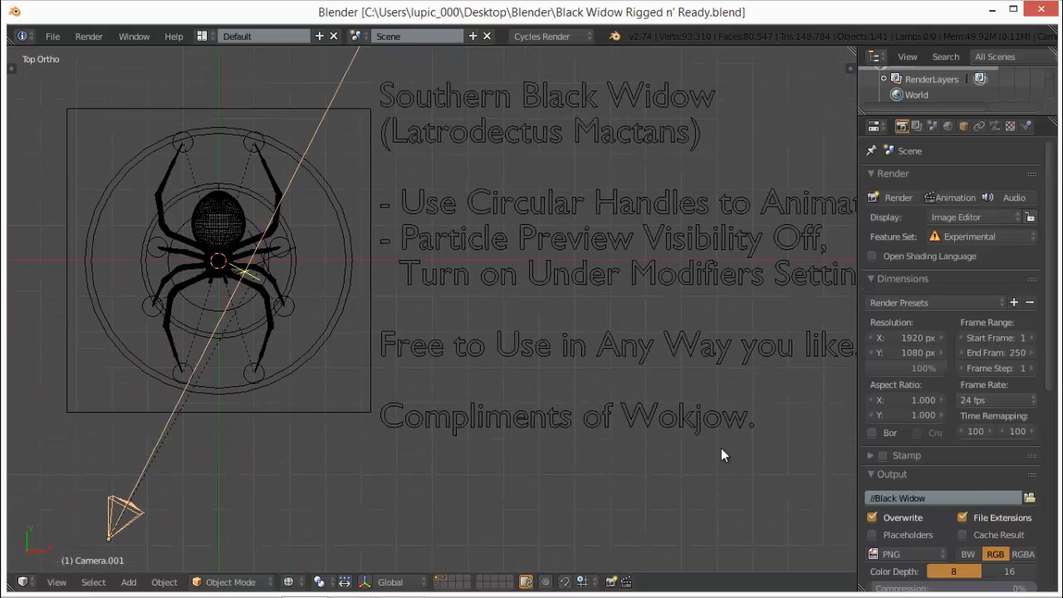
scroll(714, 442, down, 1)
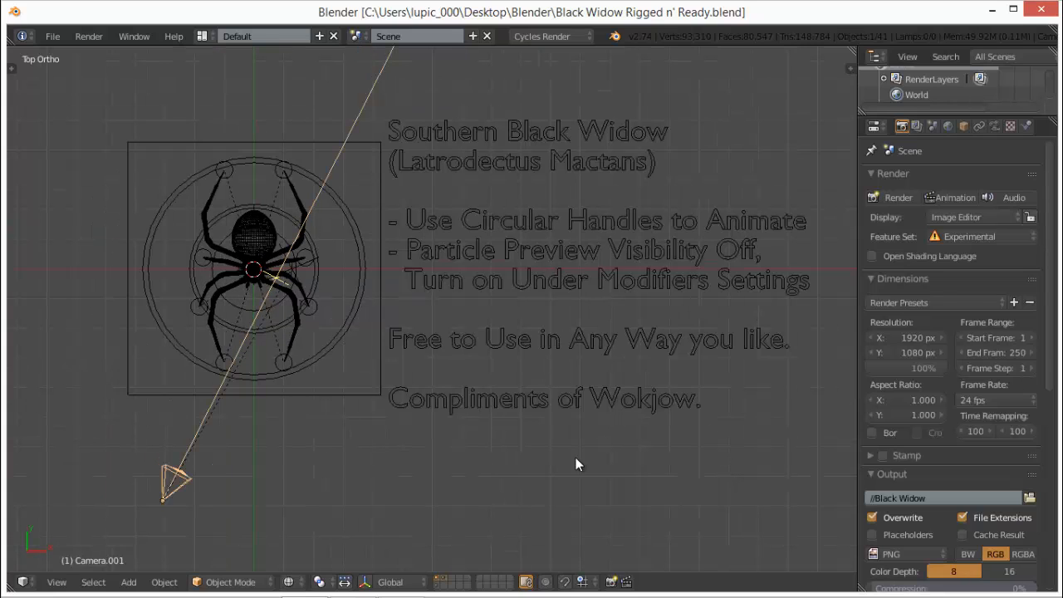
scroll(615, 385, down, 1)
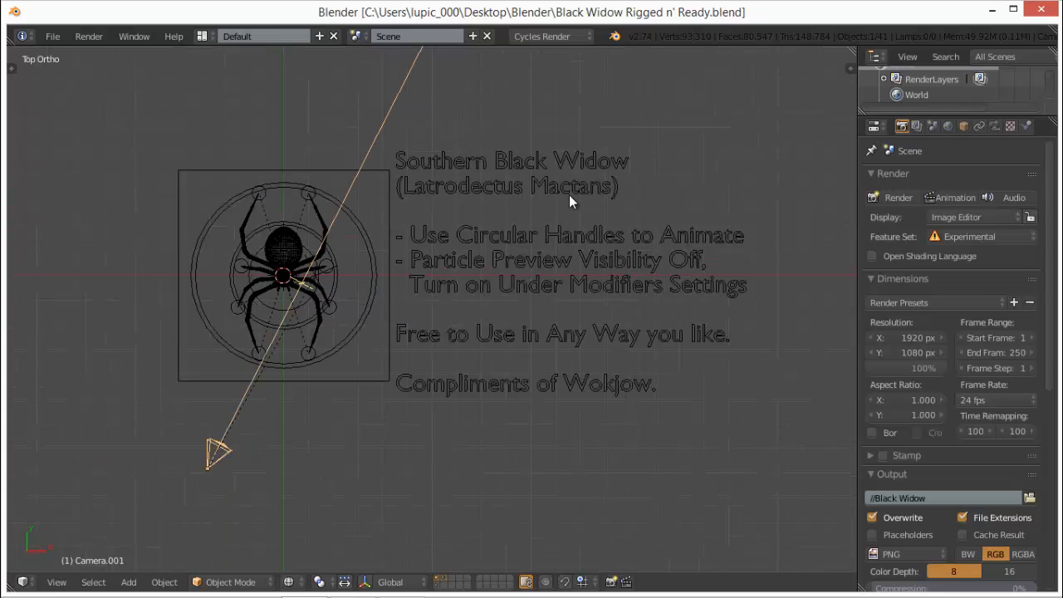
- Delete the overhead plane and the text notes beside the spider
middle_drag(553, 303, 514, 182)
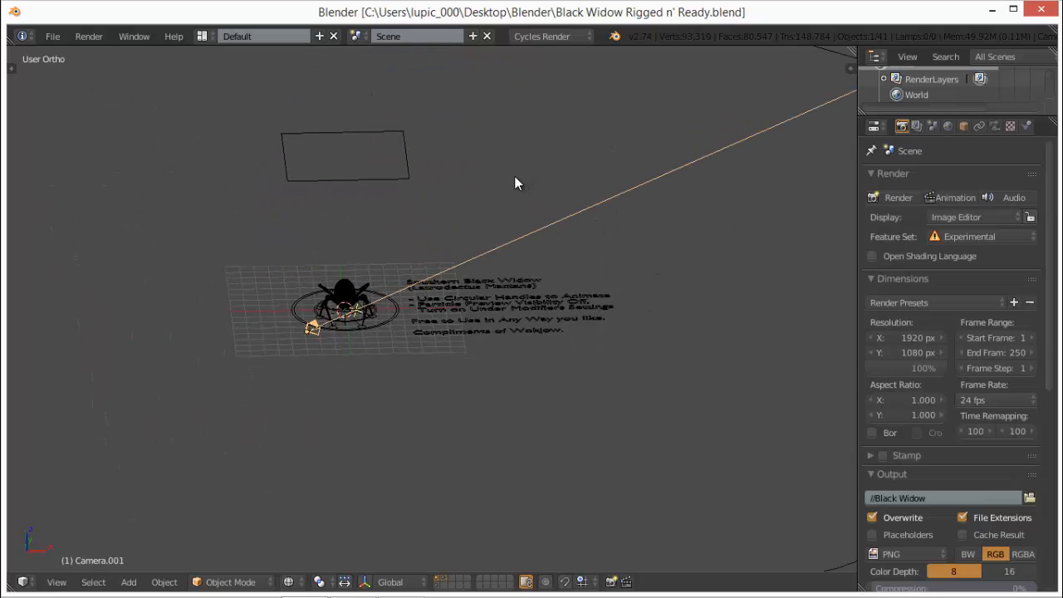
key(b)
drag(389, 172, 506, 290)
key(b)
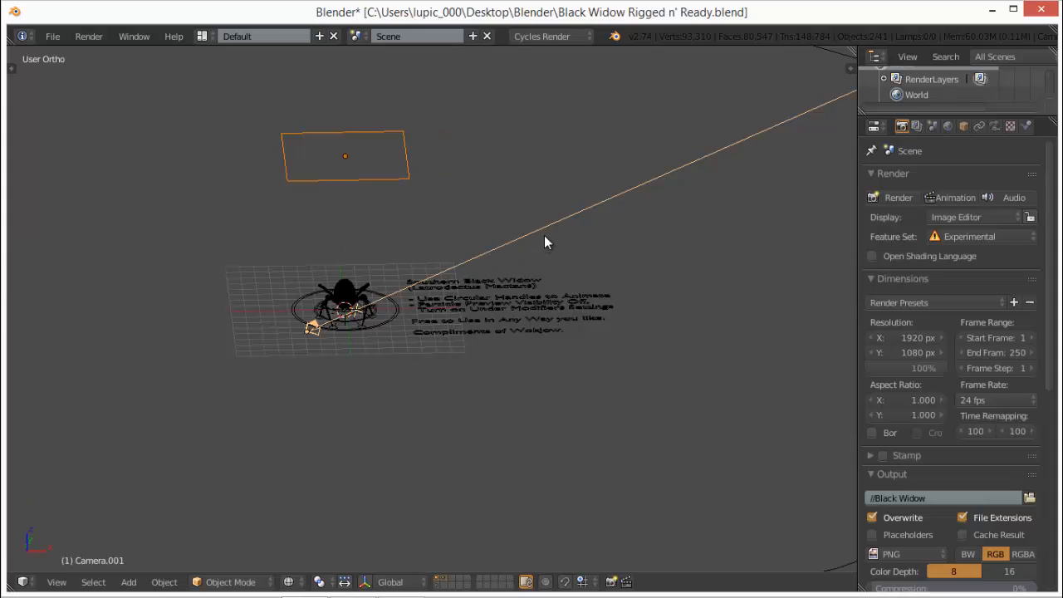
drag(562, 233, 615, 256)
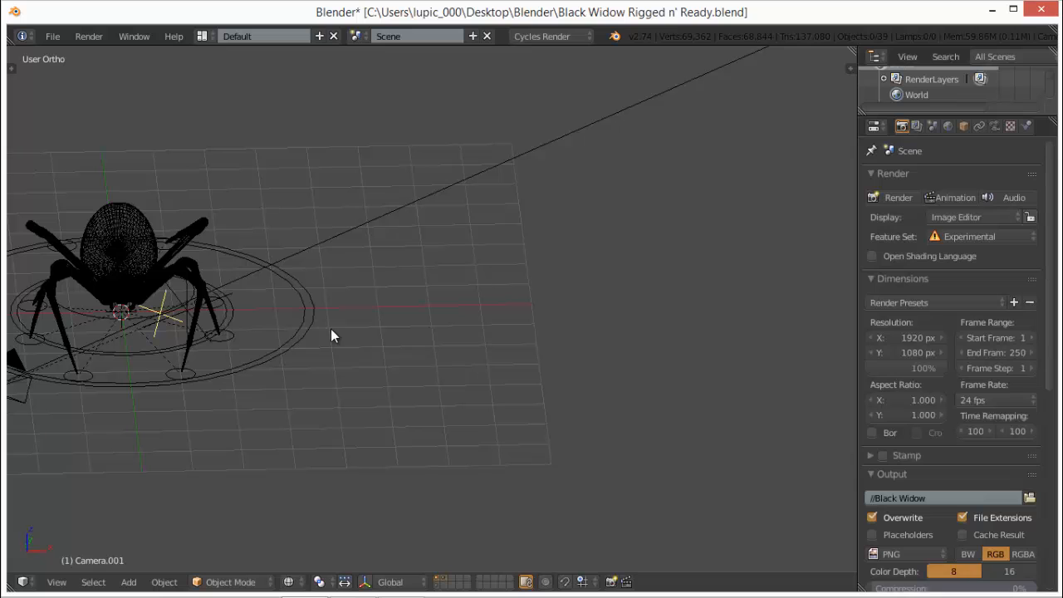
- Inspect the thorax handle and the left foreleg handle, previewing the rig in solid shading before returning to wireframe
middle_drag(314, 334, 472, 350)
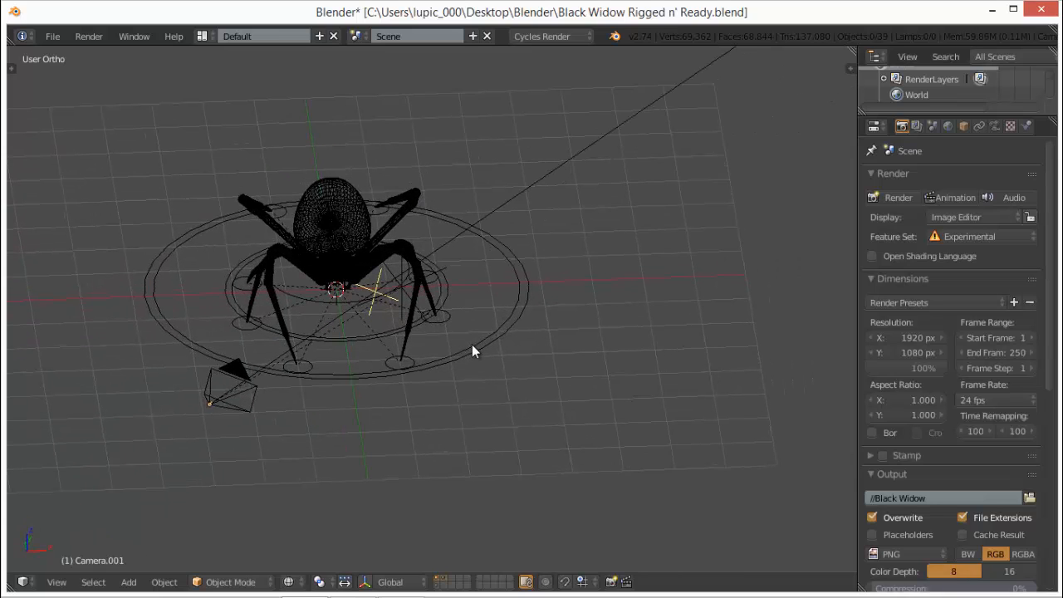
right_click(455, 322)
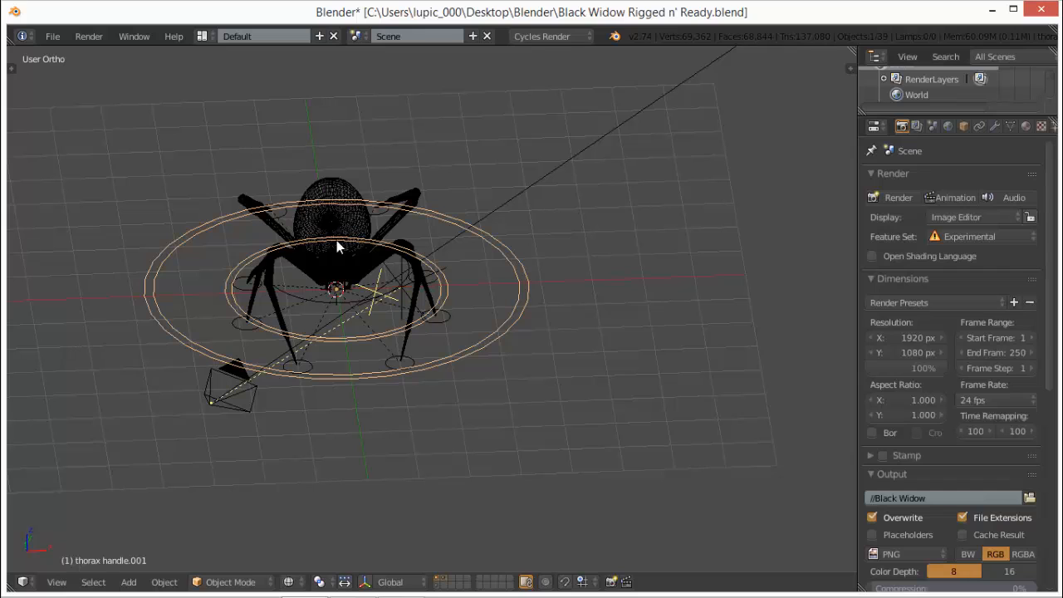
scroll(291, 297, up, 3)
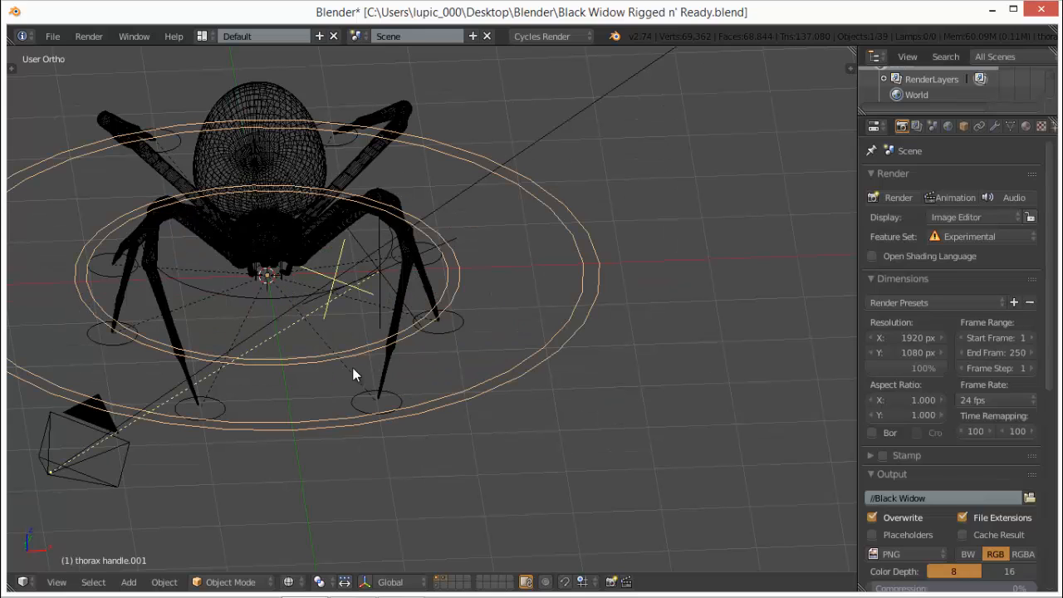
right_click(389, 399)
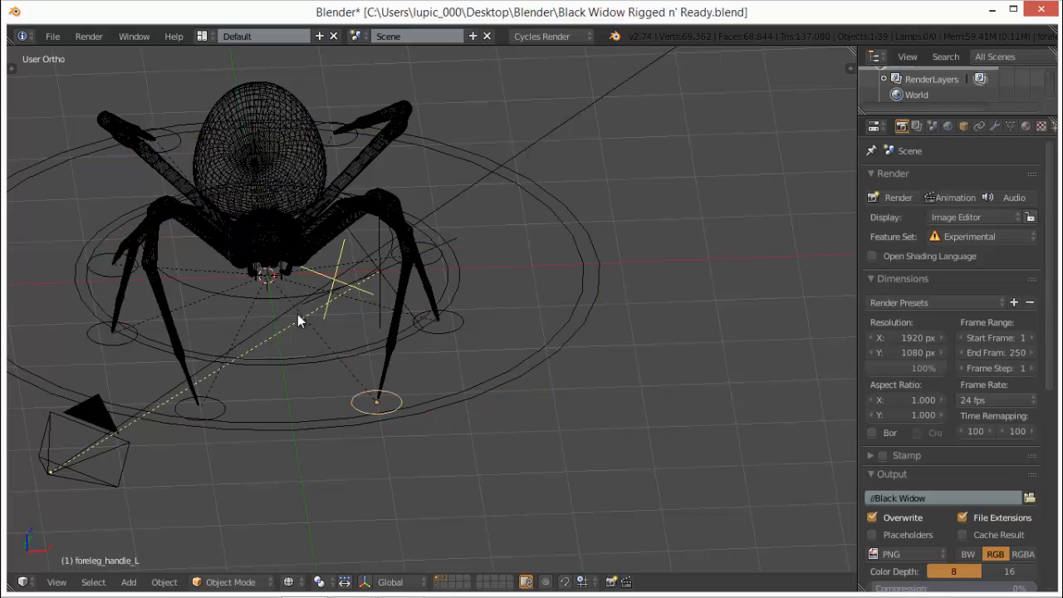
key(z)
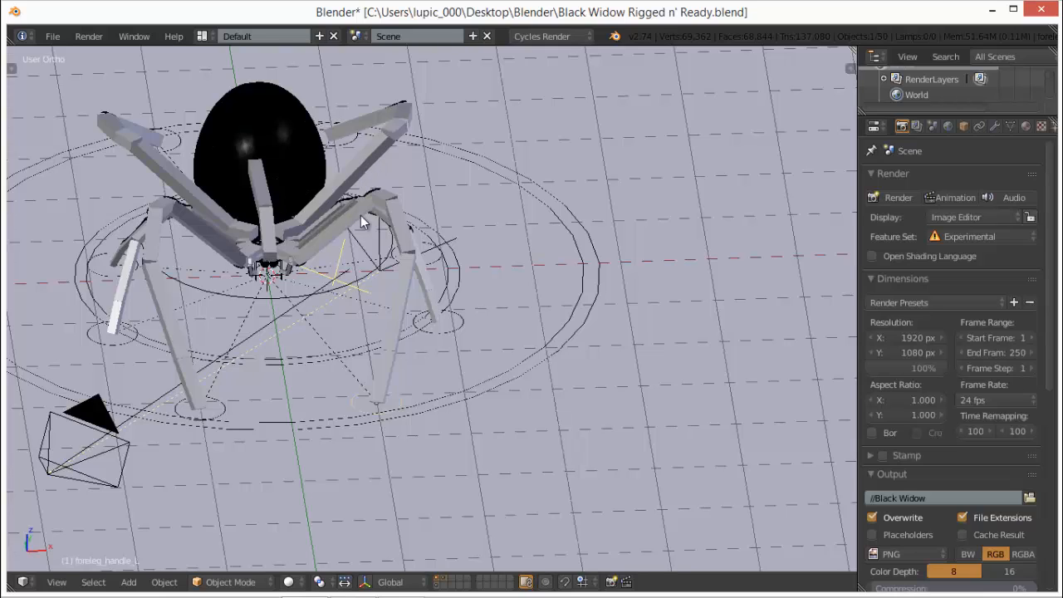
click(439, 579)
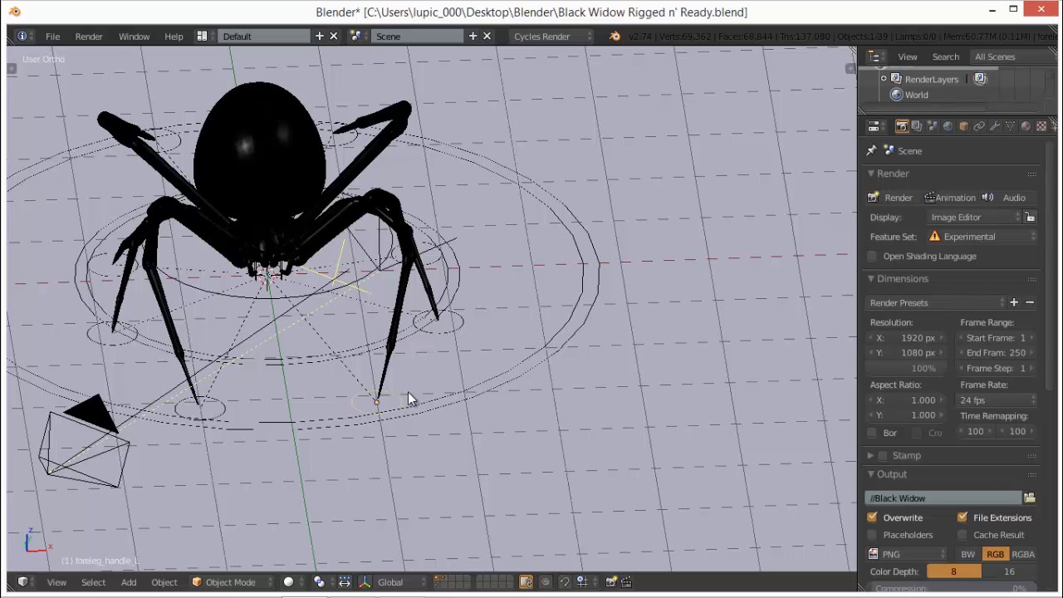
key(z)
- Try moving the second left foreleg handle to test how its leg follows
right_click(463, 325)
key(g)
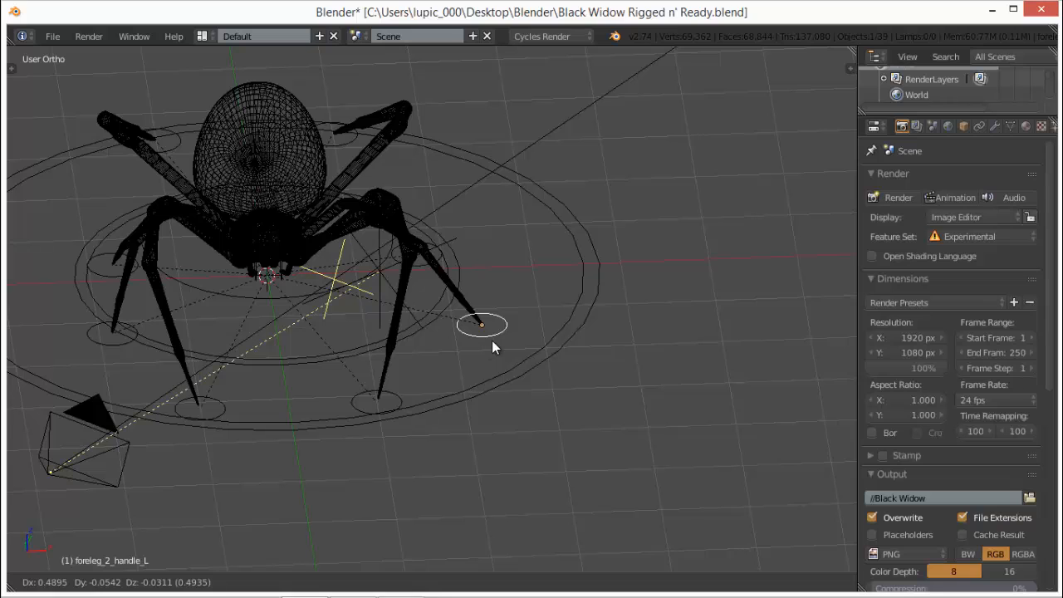
right_click(465, 355)
- Delete the camera from the spider scene
middle_drag(465, 357, 317, 347)
scroll(318, 347, down, 4)
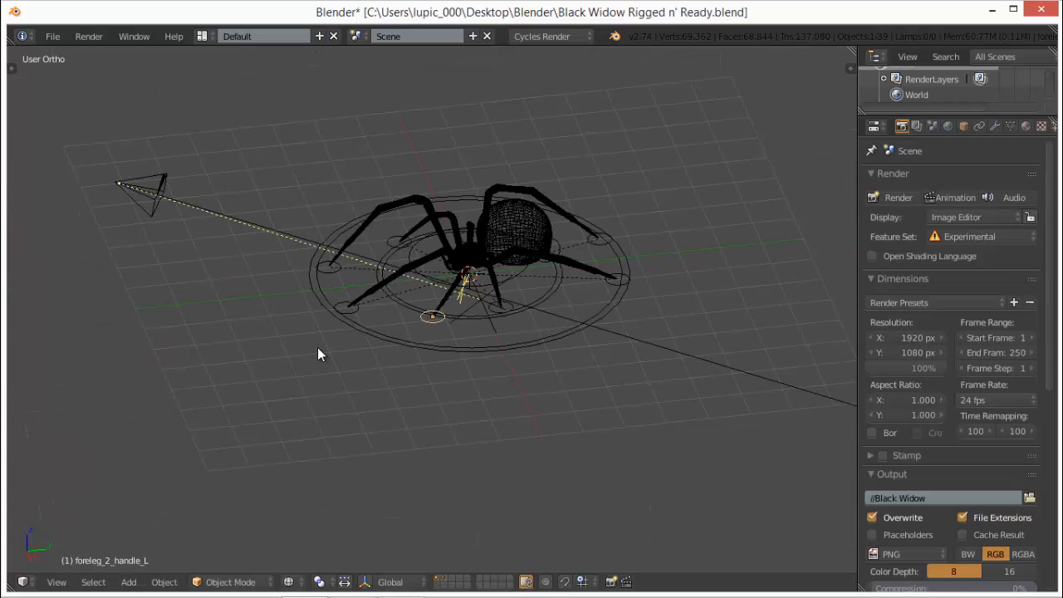
scroll(316, 347, up, 1)
right_click(110, 158)
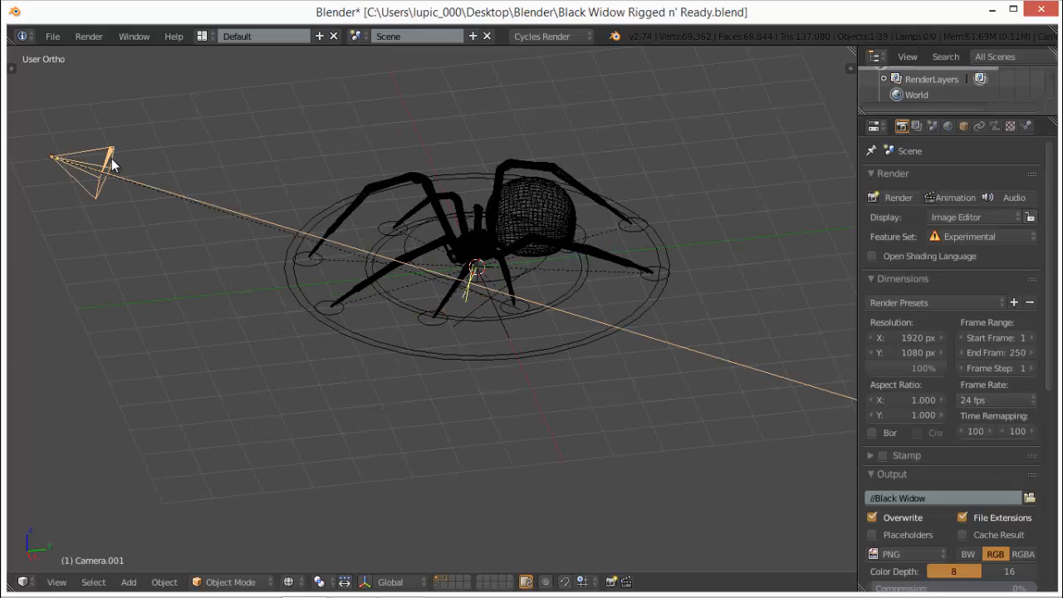
key(x)
click(114, 160)
- Select the thorax handle and show the spider in the front orthographic view
middle_drag(446, 342, 437, 381)
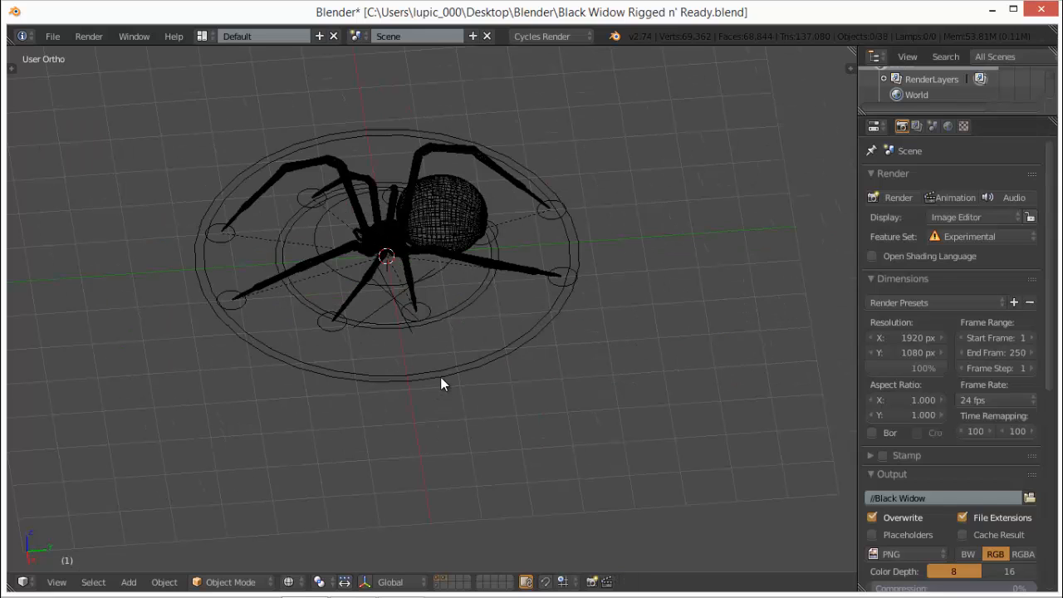
right_click(468, 357)
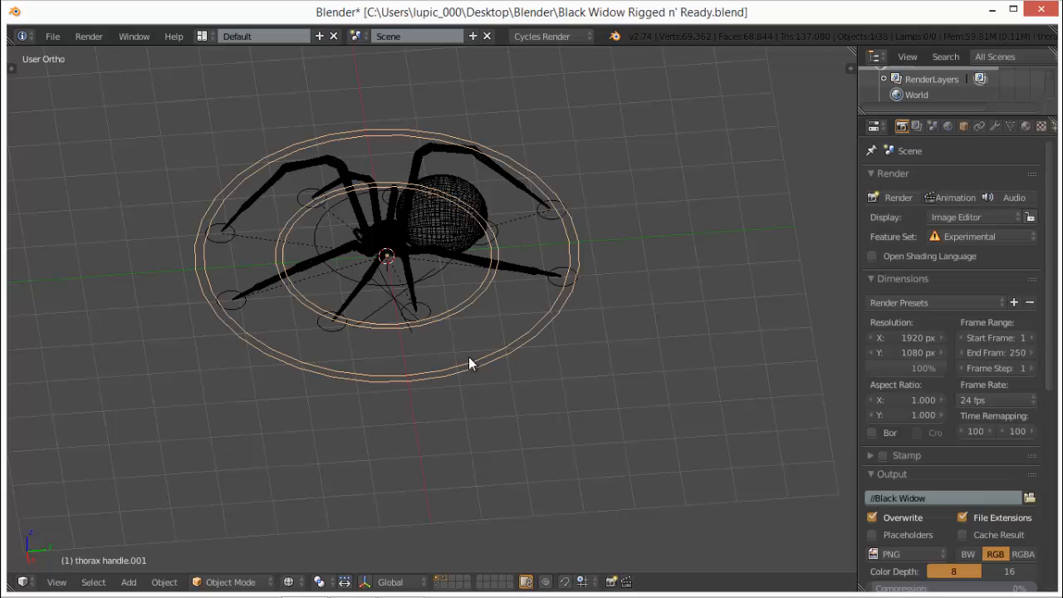
middle_drag(468, 357, 471, 357)
key(KP_1)
scroll(473, 354, up, 3)
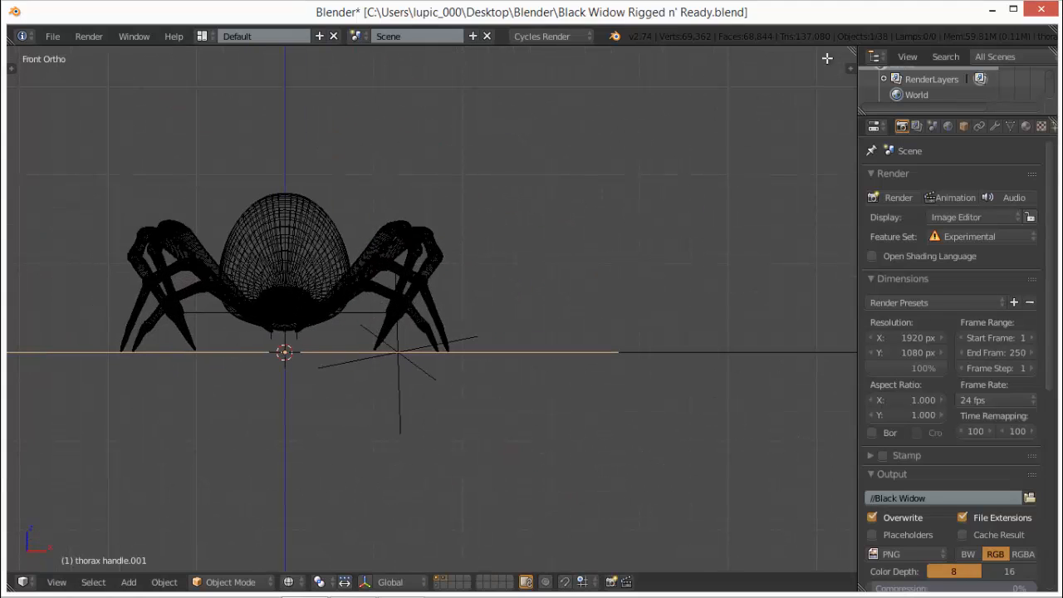
- Split the 3D viewport into two side-by-side areas and make the new one a Dope Sheet
drag(855, 49, 475, 127)
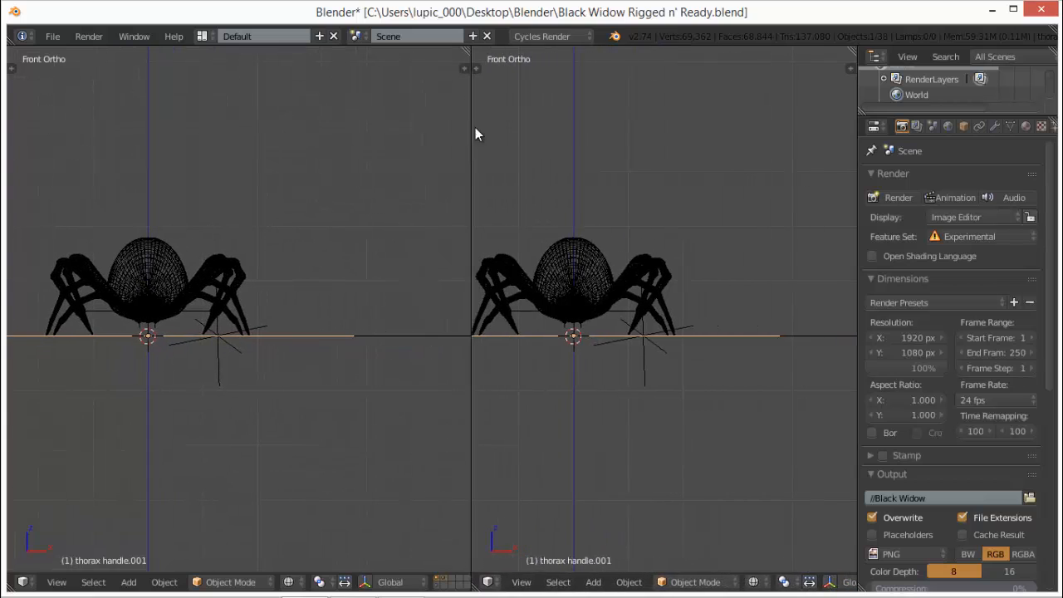
click(489, 582)
click(542, 502)
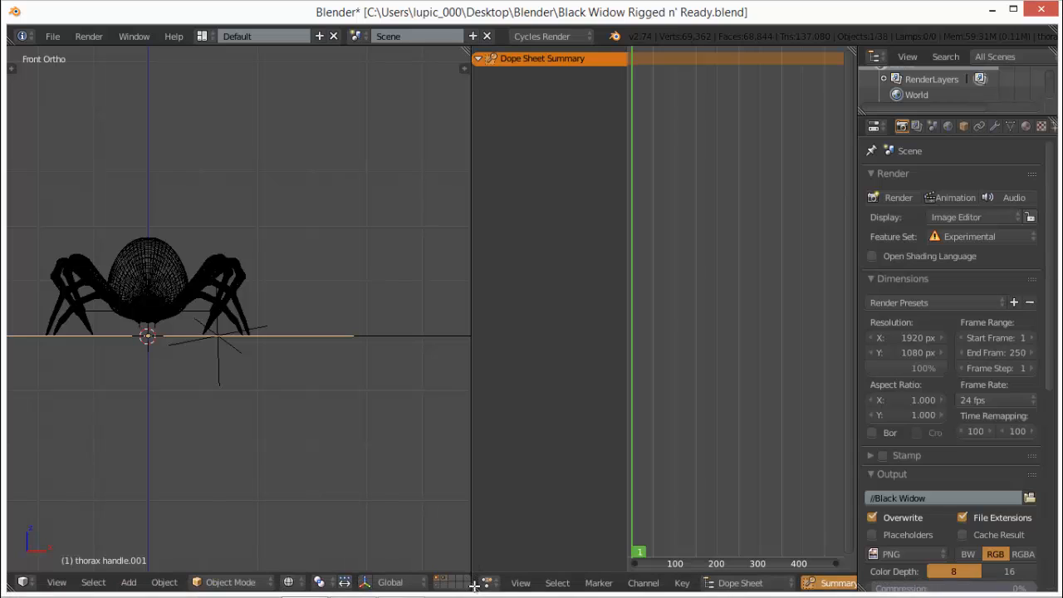
- Divide the Dope Sheet area into two stacked areas and make the lower one an NLA Editor
drag(475, 587, 503, 287)
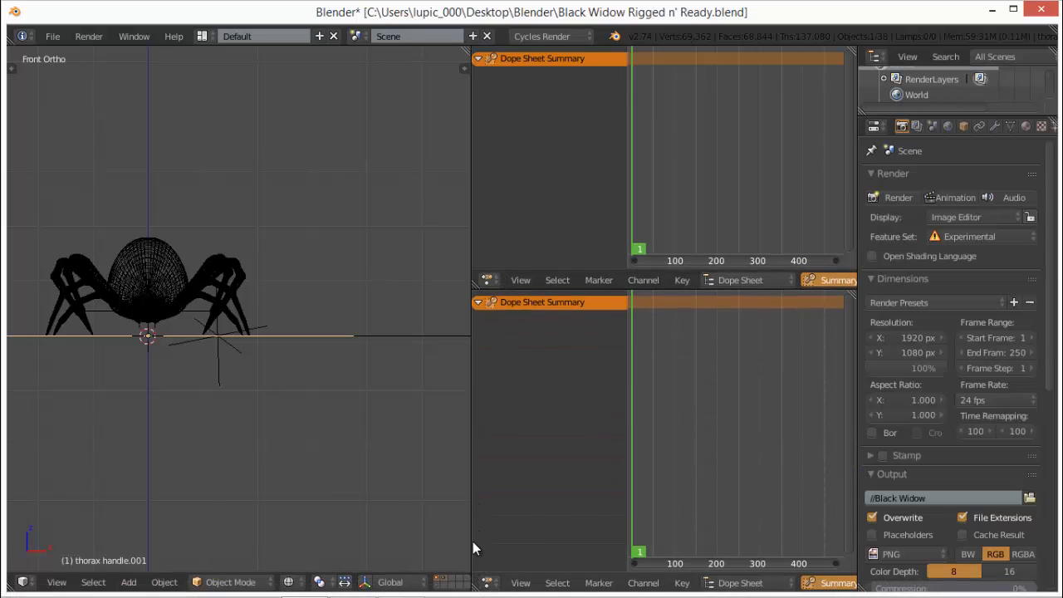
click(488, 583)
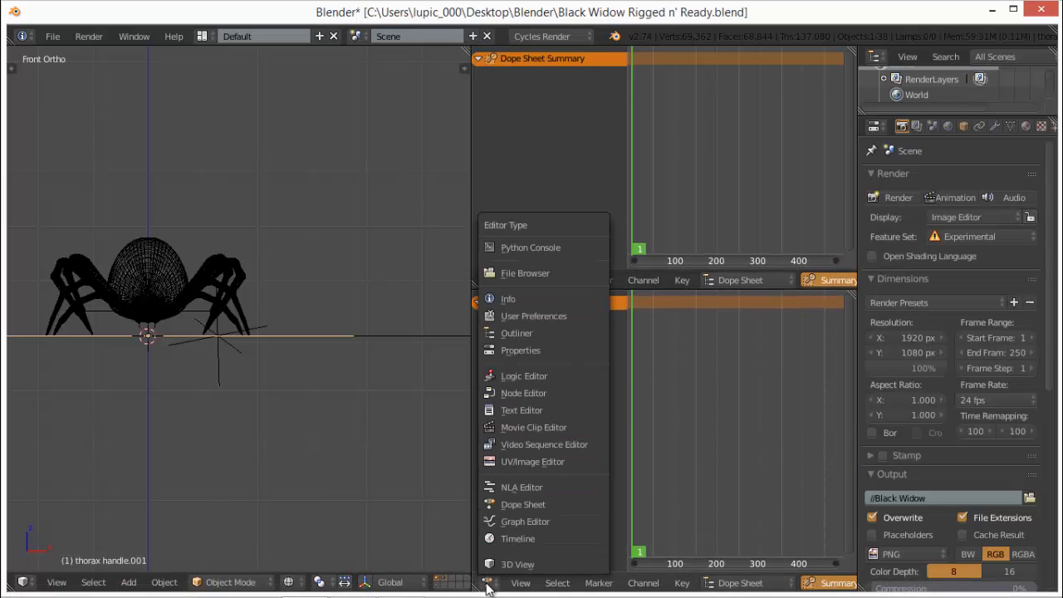
click(567, 488)
middle_drag(670, 433, 704, 415)
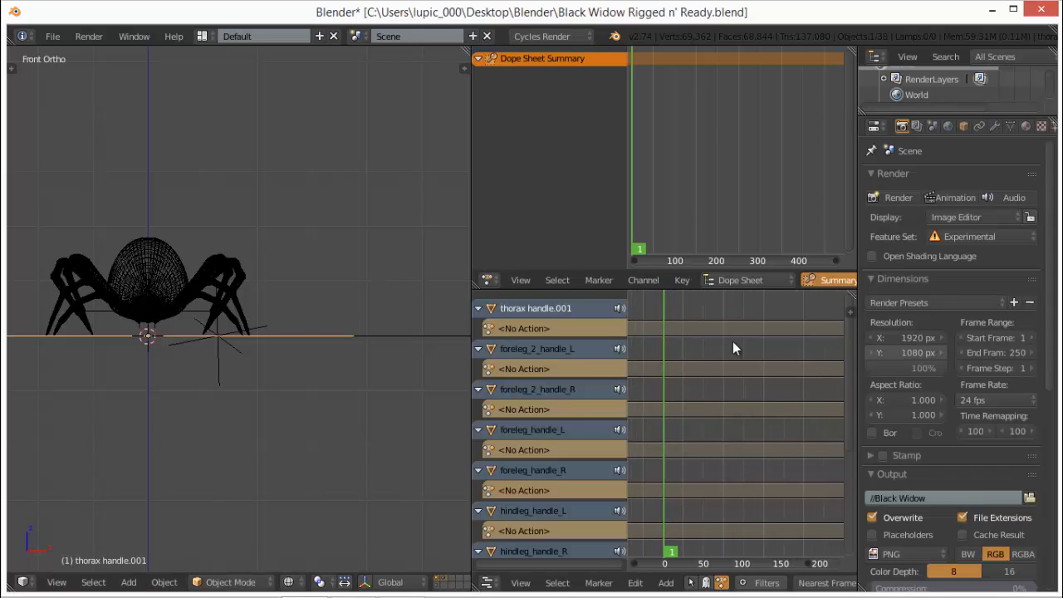
- Show the spider from the top orthographic view with all eight leg handles in the frame
middle_drag(214, 400, 320, 437)
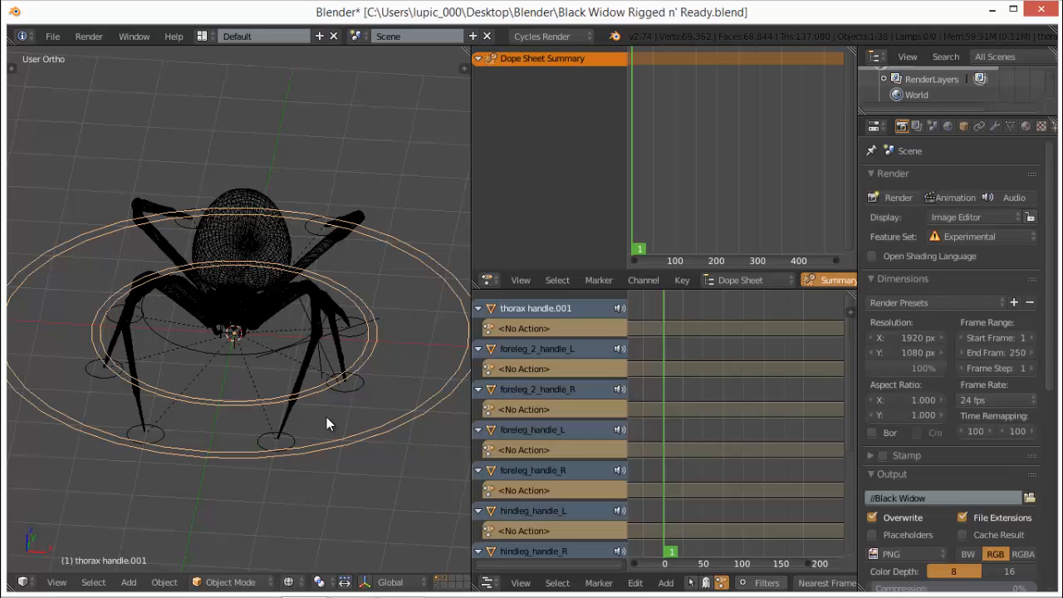
middle_drag(327, 417, 343, 474)
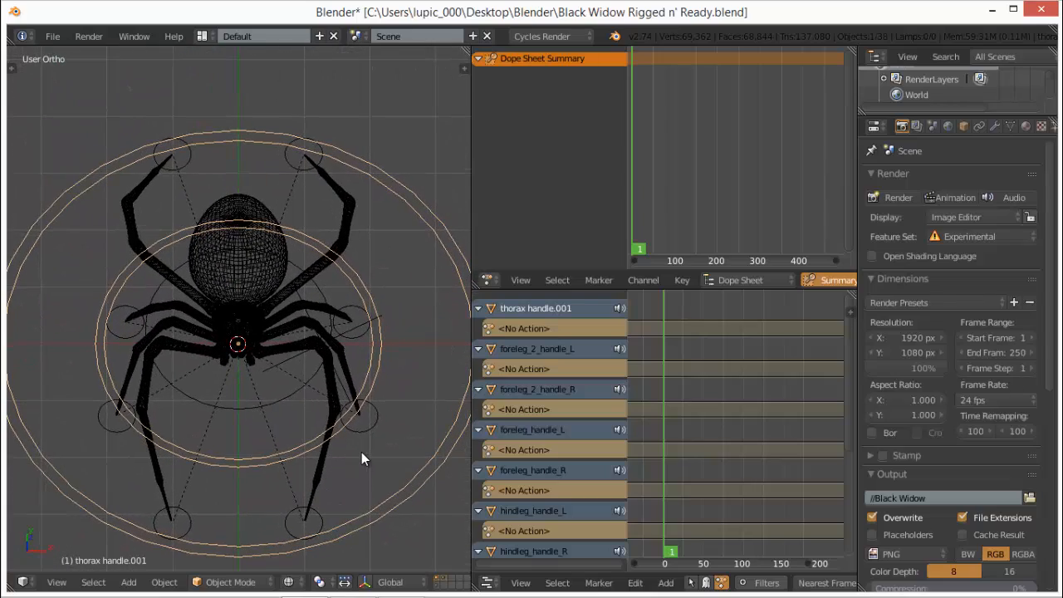
scroll(362, 452, down, 1)
key(KP_7)
shift+middle_drag(341, 414, 364, 319)
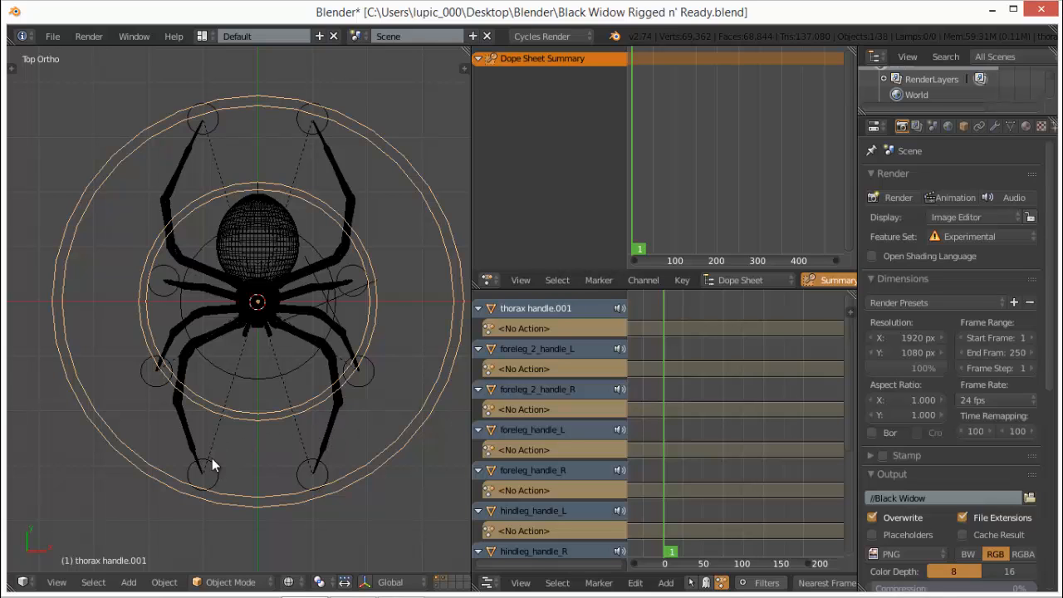
- Circle four alternating leg handles with Grease Pencil strokes, starting at the right foreleg handle
drag(199, 440, 196, 433)
key(d)
drag(164, 280, 172, 272)
drag(299, 135, 312, 126)
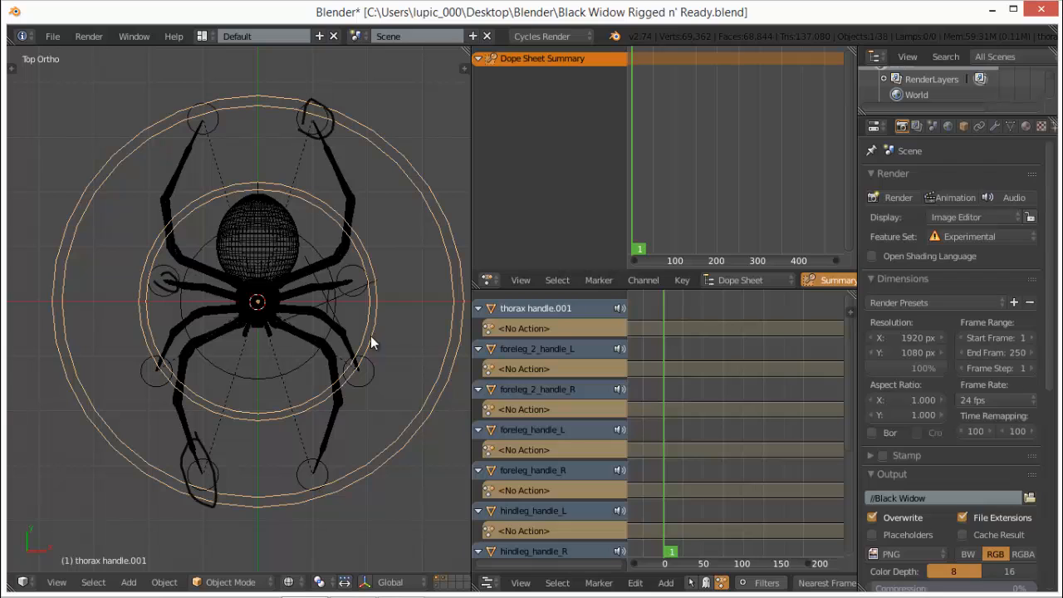
mouse_move(365, 374)
mouse_down()
mouse_move(351, 379)
mouse_move(347, 357)
mouse_up()
- Erase the Grease Pencil marks around the leg handles
mouse_move(363, 352)
right_down()
mouse_move(350, 351)
mouse_move(361, 371)
right_up()
mouse_move(329, 133)
right_down()
mouse_move(323, 105)
mouse_move(311, 142)
right_up()
right_drag(166, 274, 171, 294)
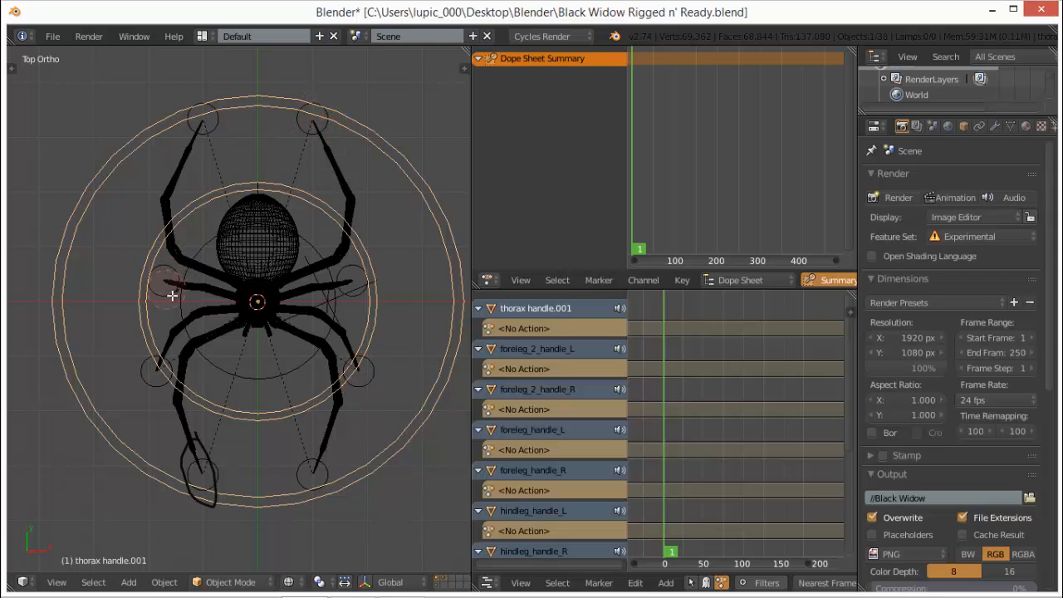
mouse_move(190, 464)
right_down()
mouse_move(197, 496)
mouse_move(190, 427)
right_up()
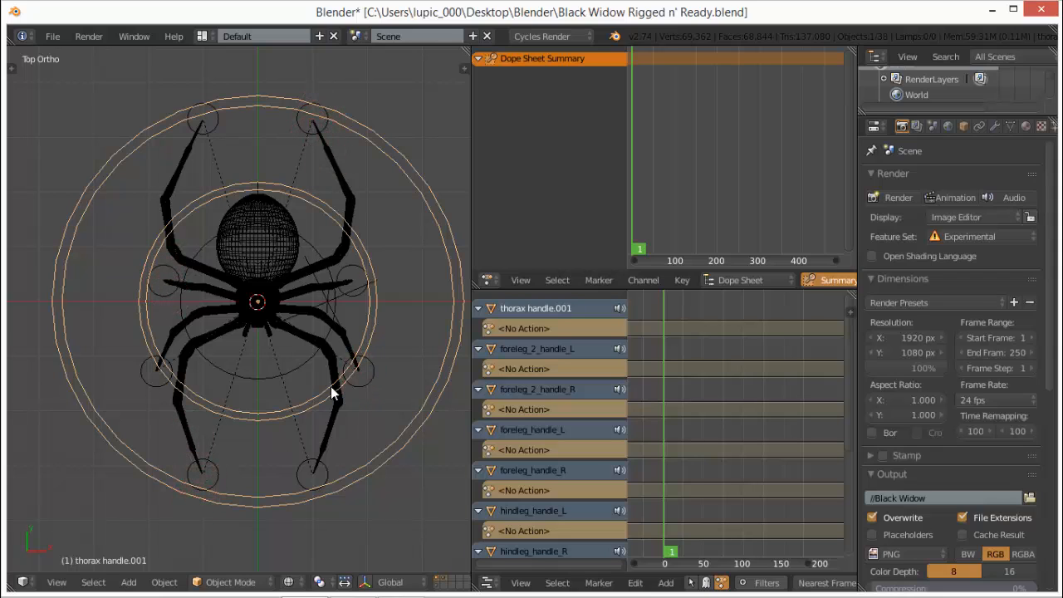
- Select foreleg_2_handle_L and examine the spider's leg stance from several angles in solid shading
right_click(359, 371)
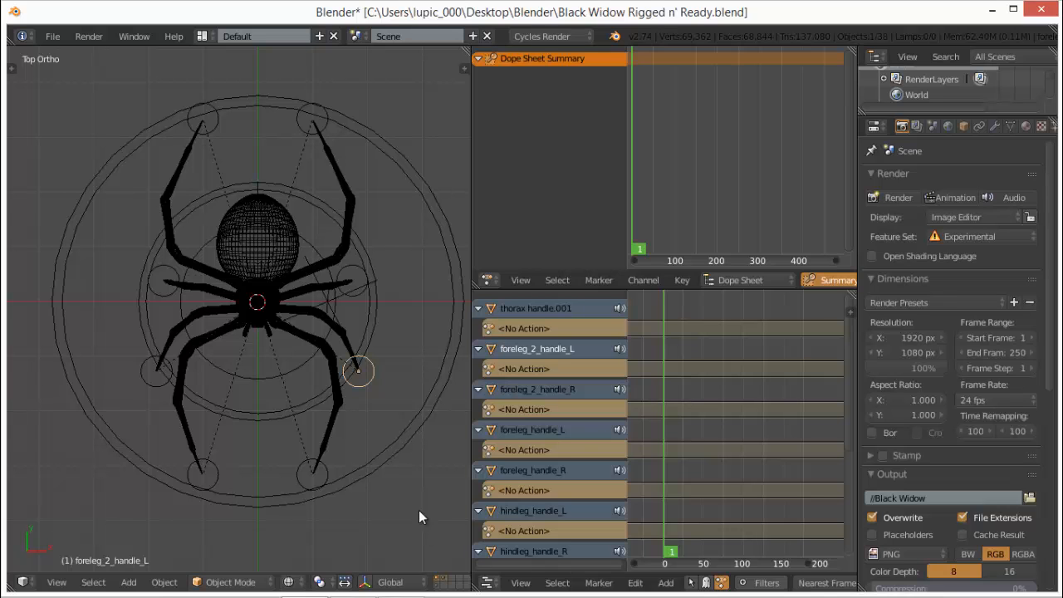
mouse_move(418, 510)
middle_down()
mouse_move(394, 427)
mouse_move(278, 320)
mouse_move(268, 339)
mouse_move(274, 328)
mouse_move(316, 351)
mouse_move(327, 344)
middle_up()
key(z)
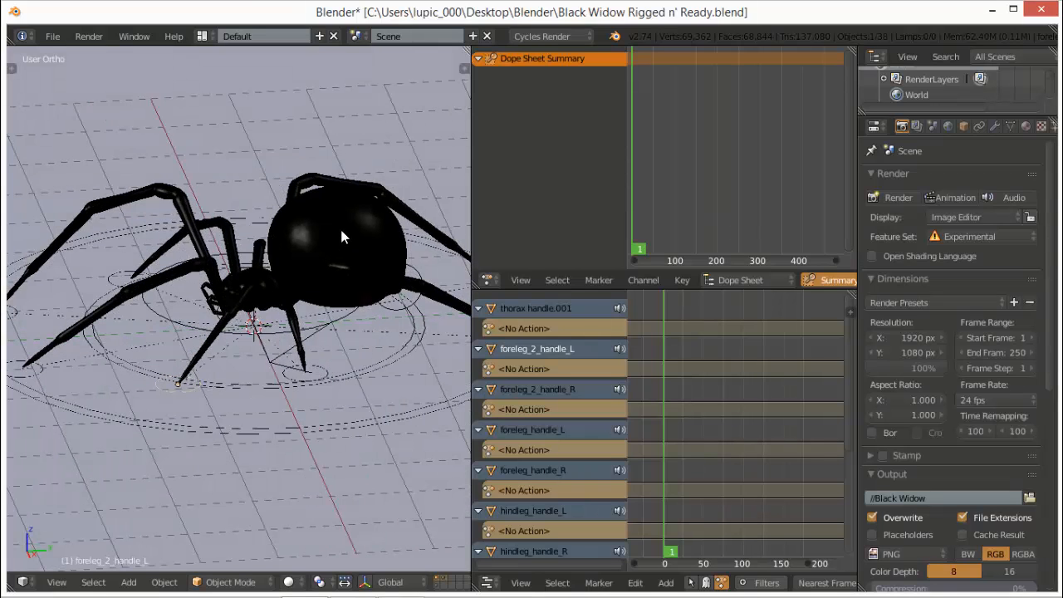
middle_drag(368, 244, 358, 343)
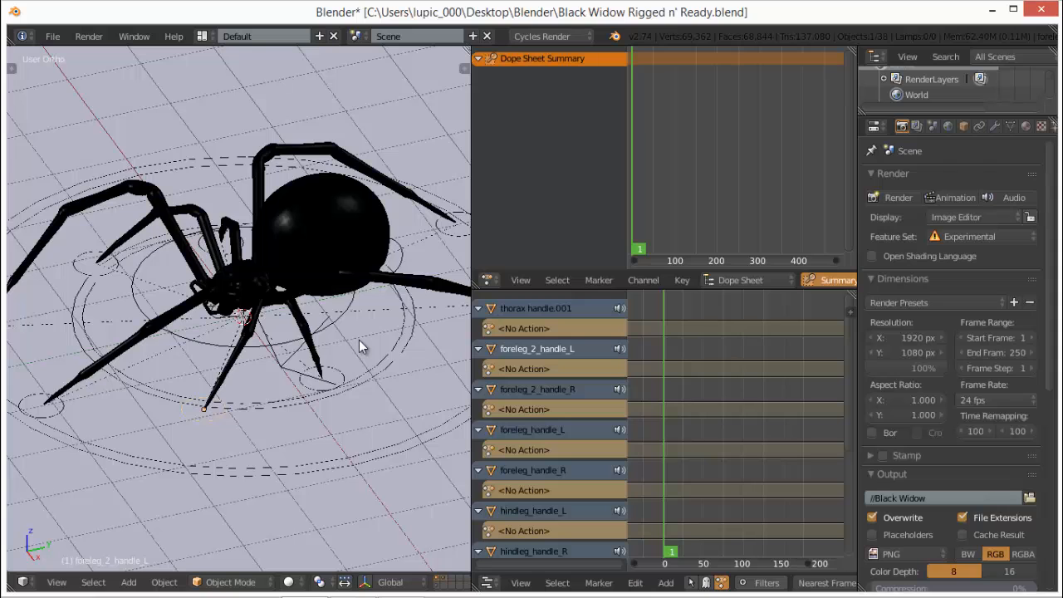
scroll(368, 346, down, 1)
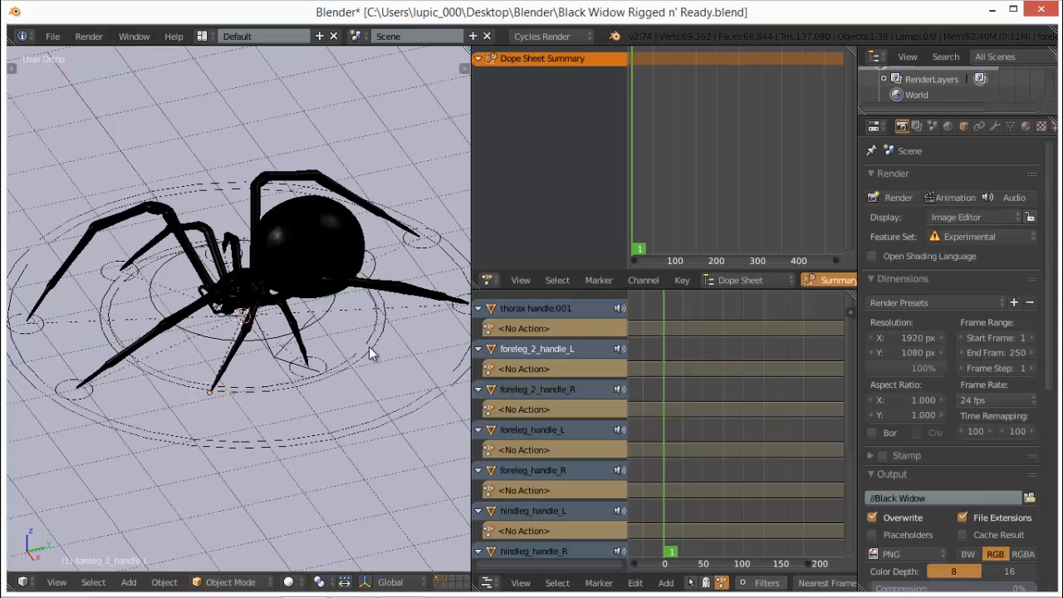
scroll(369, 349, up, 2)
scroll(369, 350, down, 1)
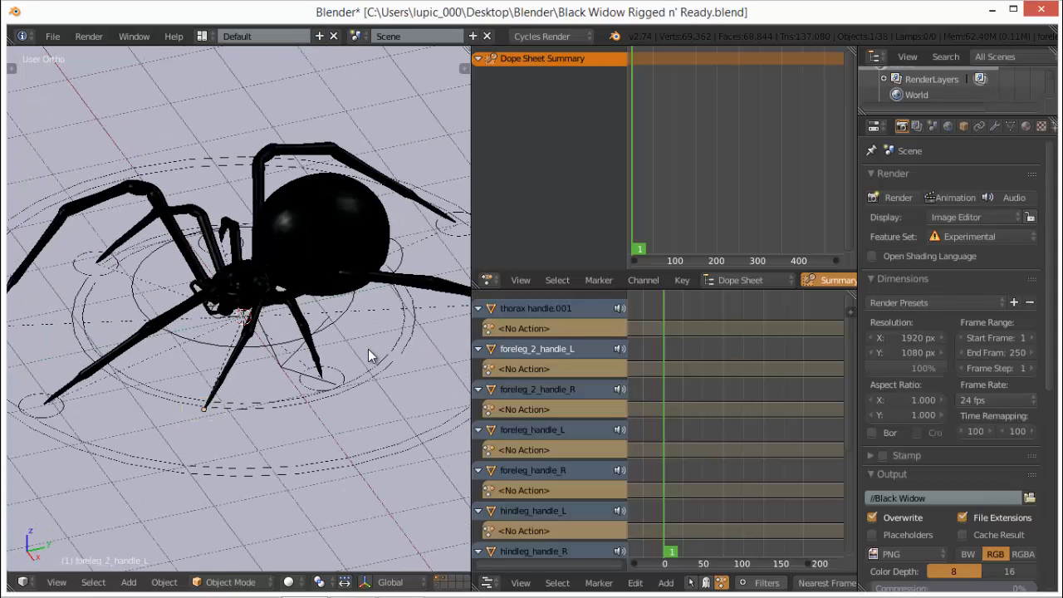
shift+middle_drag(369, 349, 75, 295)
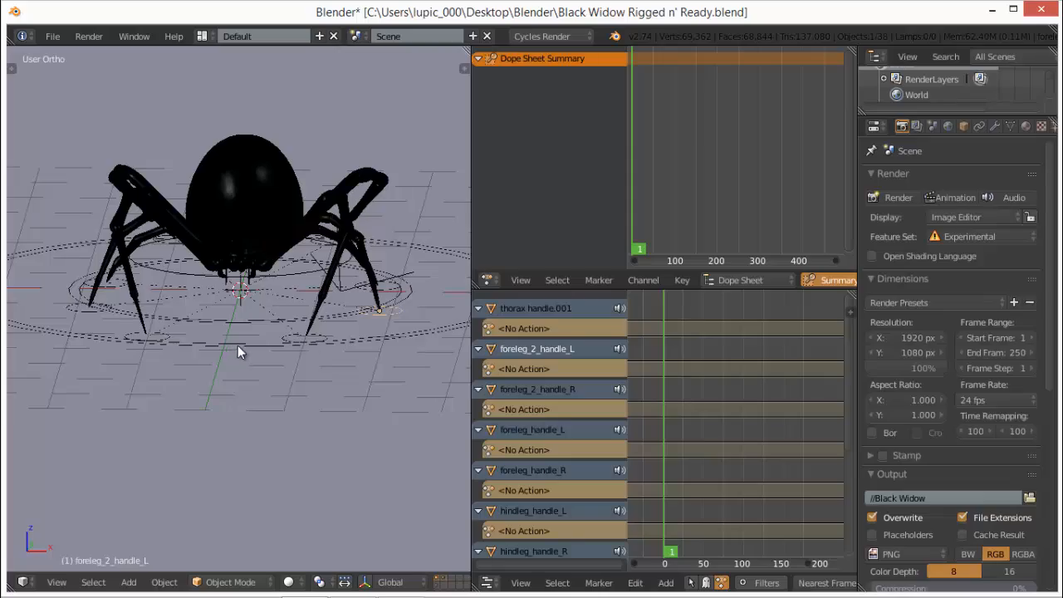
middle_drag(238, 353, 268, 449)
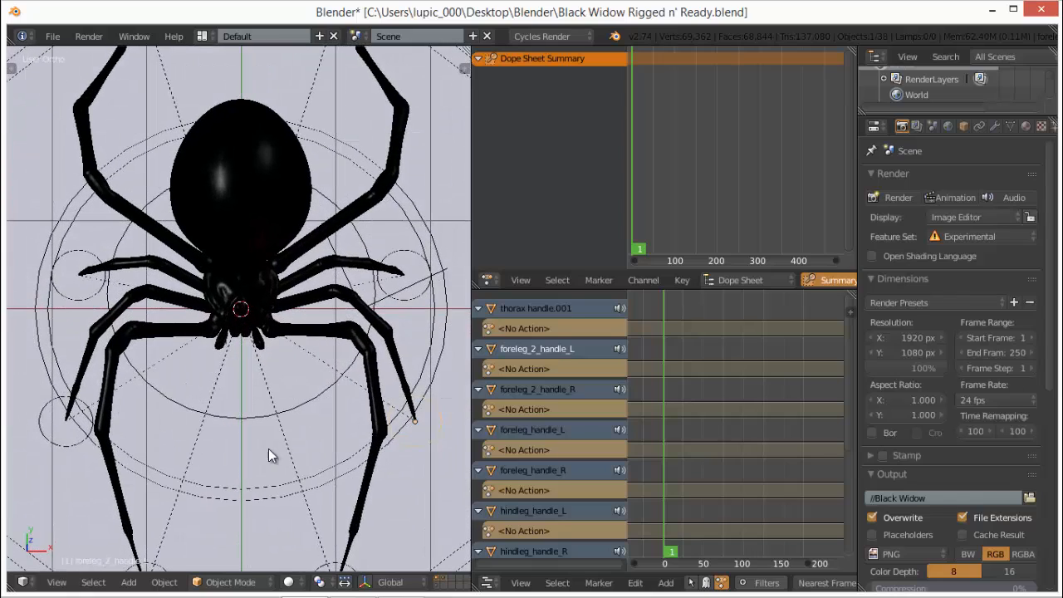
scroll(269, 449, down, 5)
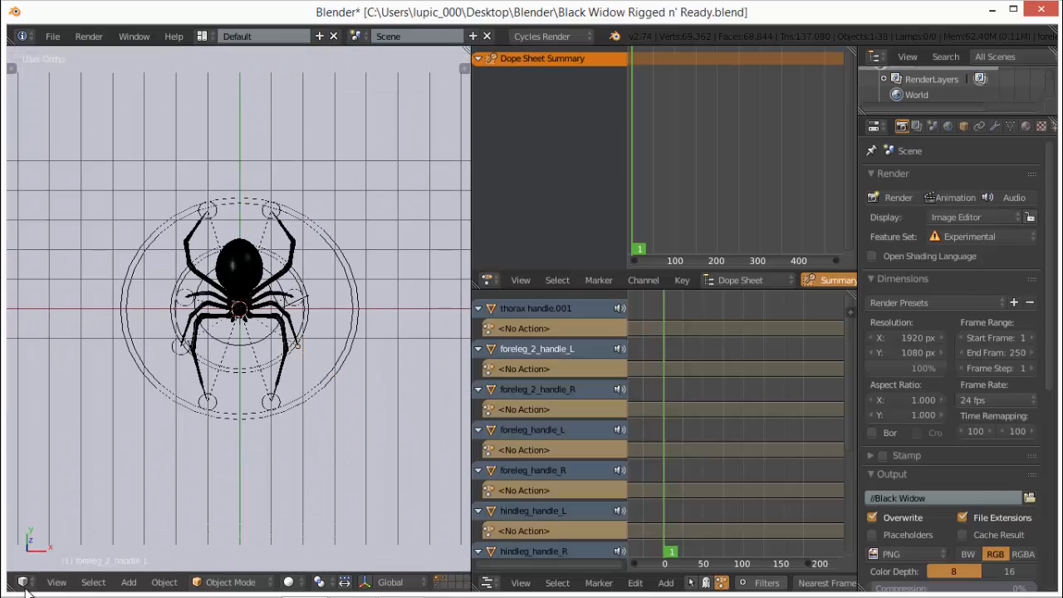
- Split a strip off the lower part of the 3D viewport and make it a Timeline
drag(11, 590, 19, 516)
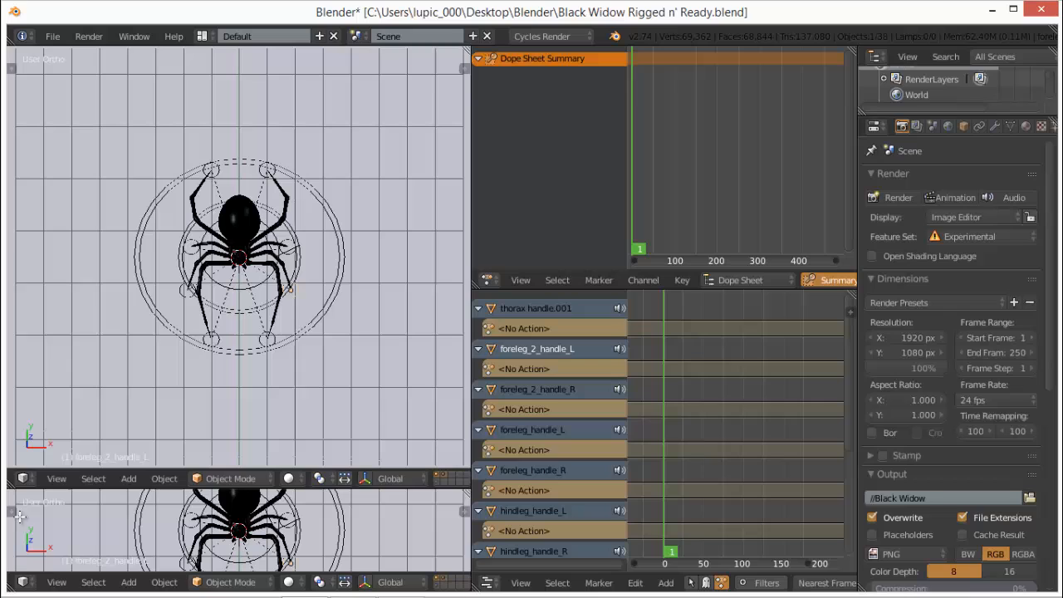
click(22, 582)
click(78, 538)
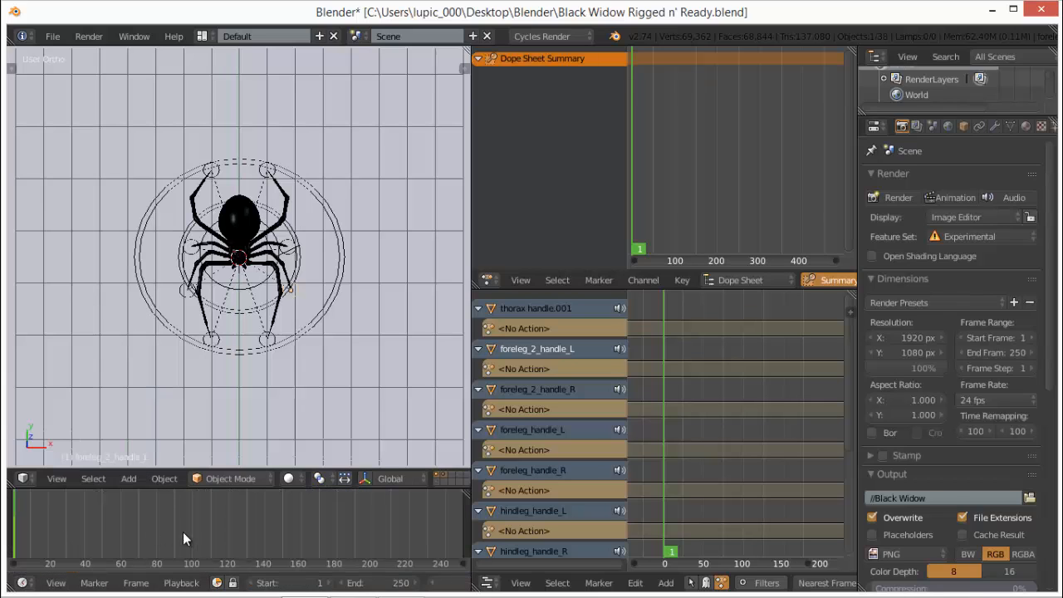
- Play the animation briefly, stop it and return to frame 1
key(alt+a)
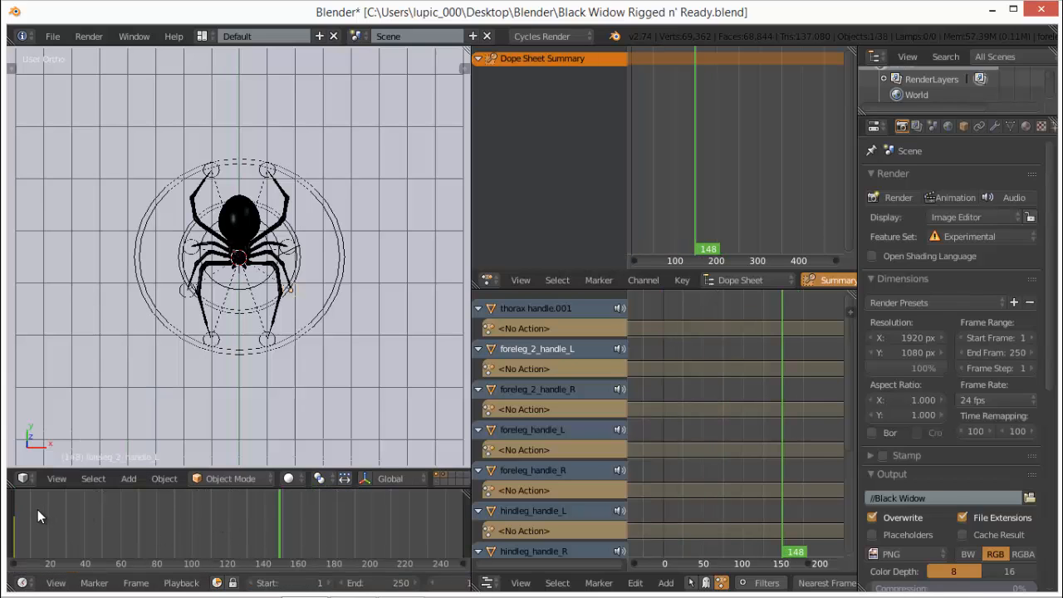
click(14, 516)
click(13, 516)
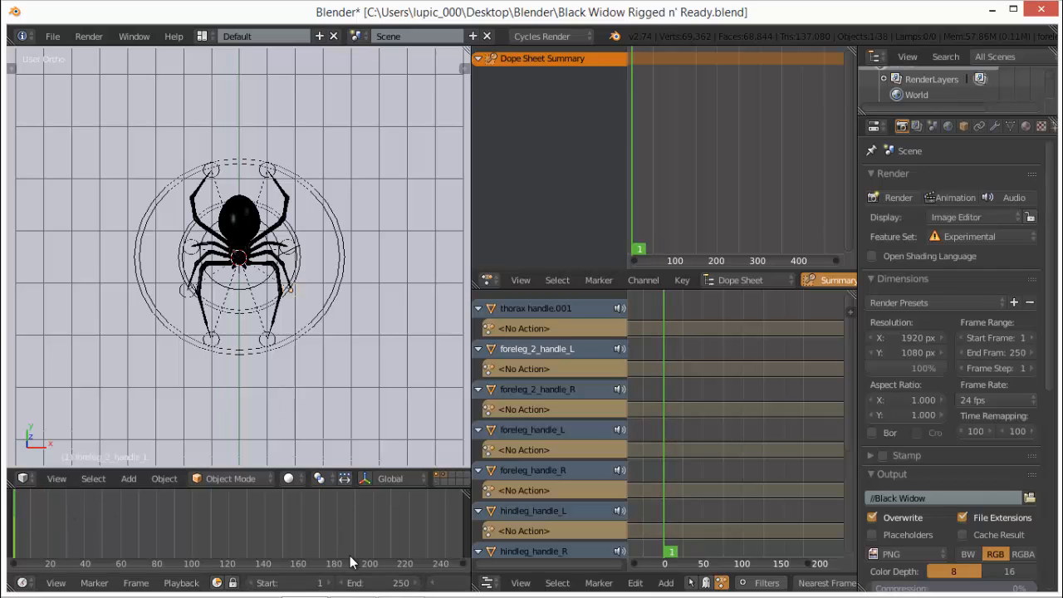
scroll(328, 583, down, 2)
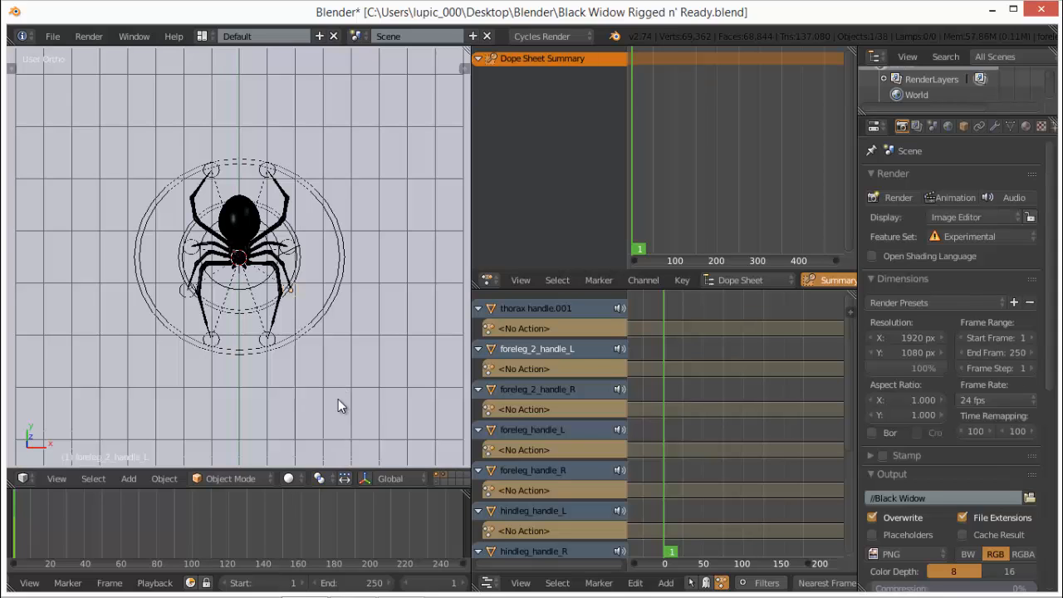
- Show the spider in wireframe and widen the Dope Sheet and NLA Editor by narrowing the Properties area
scroll(326, 321, up, 3)
key(z)
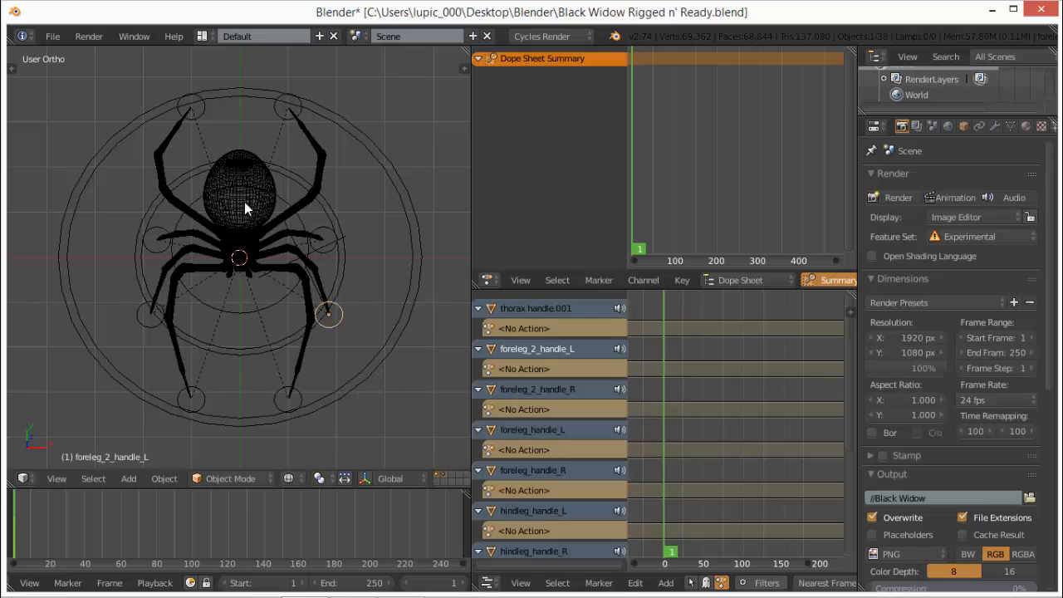
scroll(339, 281, up, 2)
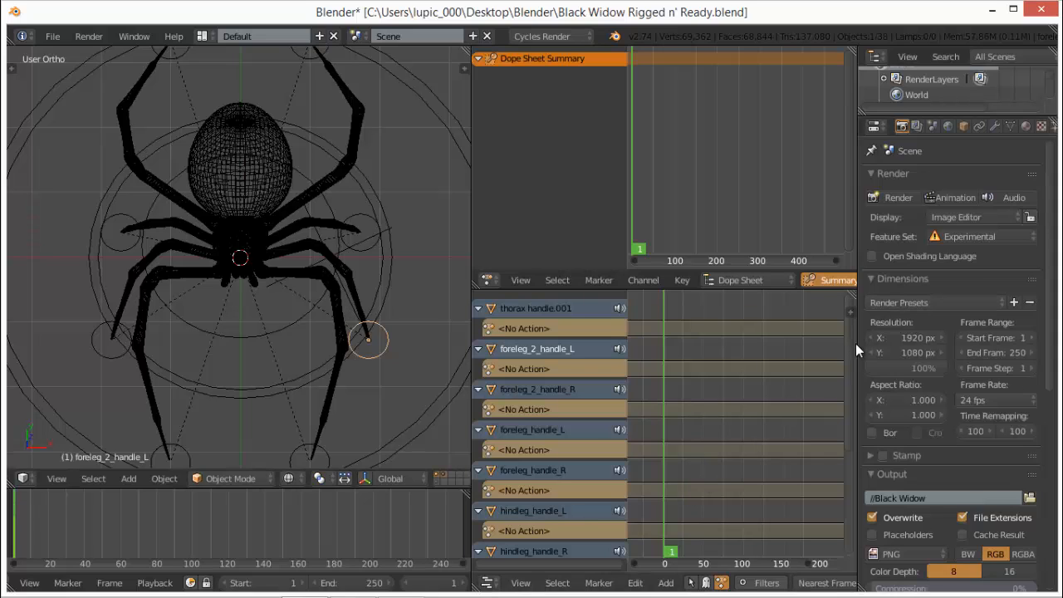
drag(856, 343, 899, 343)
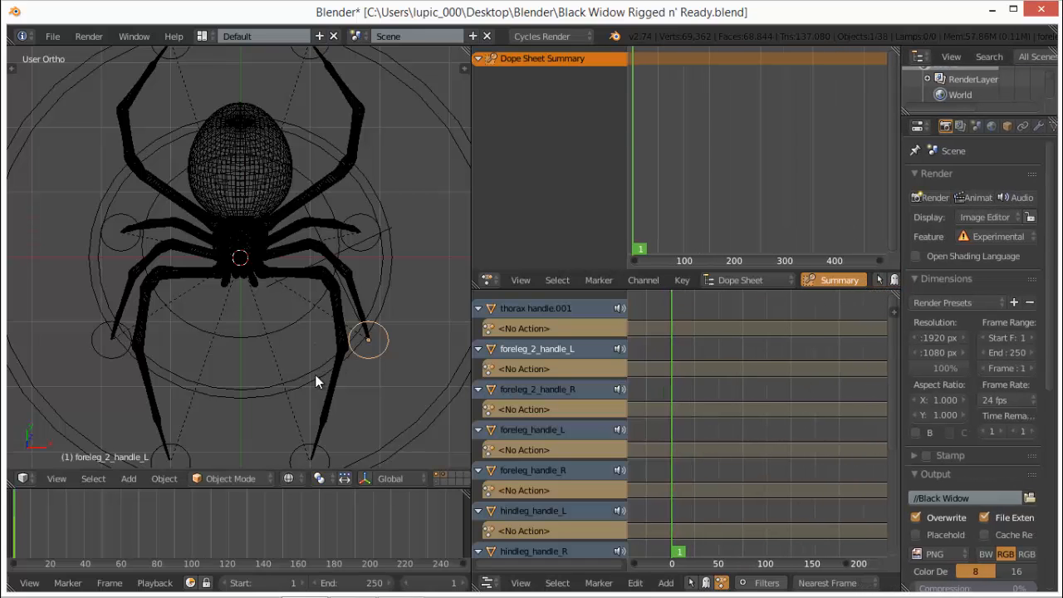
- Move foreleg_handle_L along the global Y axis, forward and away from the spider's body
scroll(232, 397, down, 1)
mouse_move(329, 385)
shift+middle_down()
mouse_move(328, 373)
mouse_move(327, 382)
shift+middle_up()
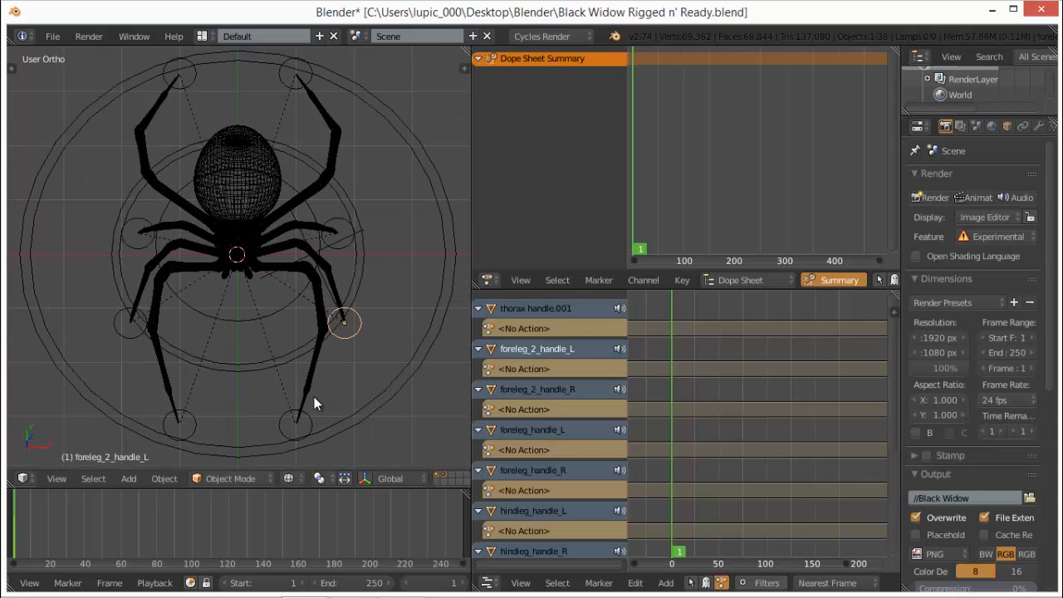
right_click(307, 427)
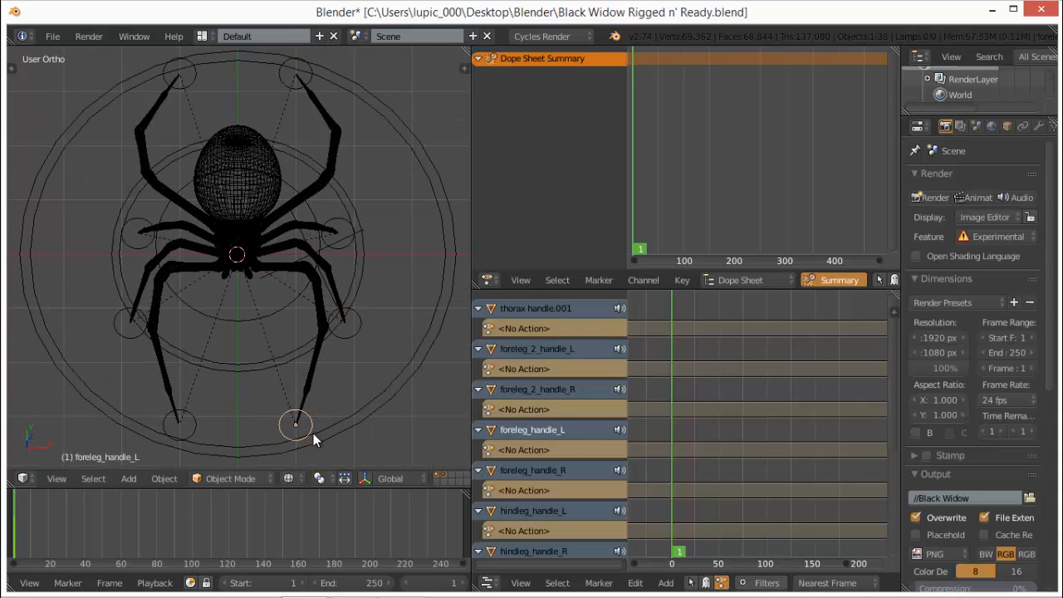
key(g)
key(y)
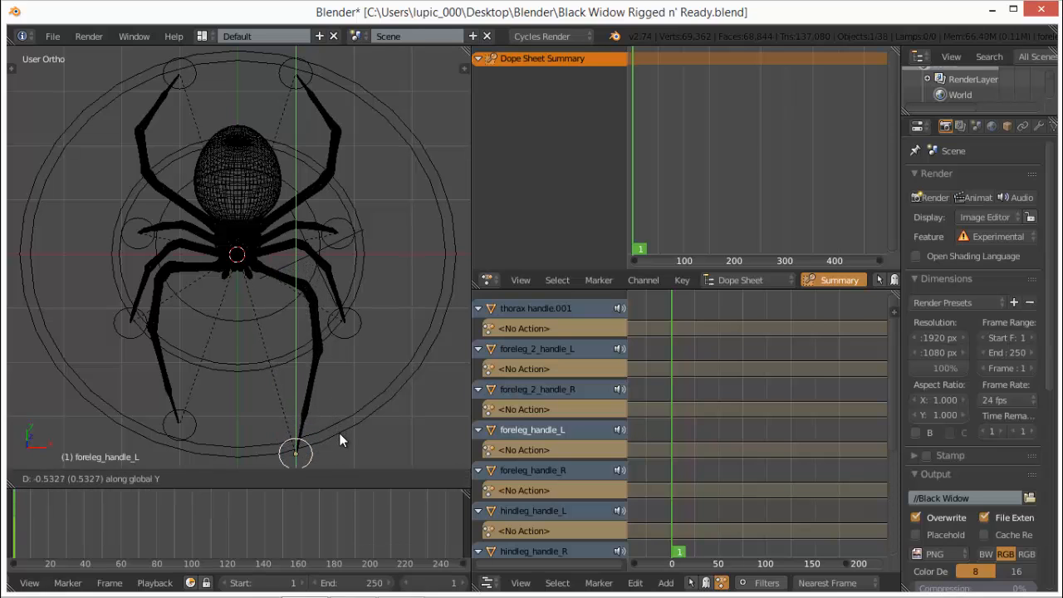
click(340, 435)
shift+middle_drag(345, 399, 343, 315)
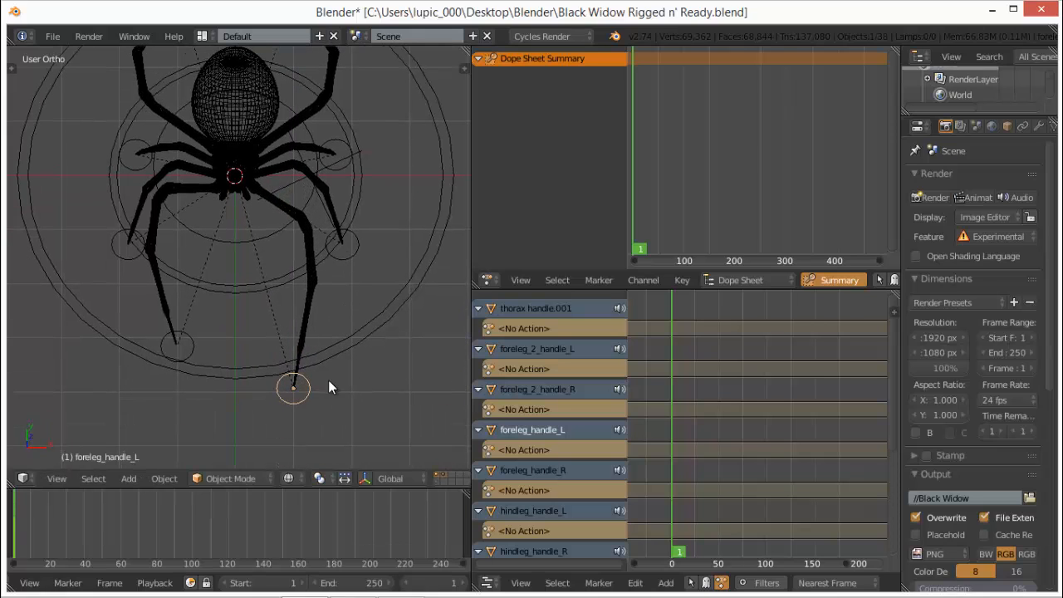
- Move foreleg_handle_R about 0.50 along the global Y axis, back toward the spider's body
right_click(201, 353)
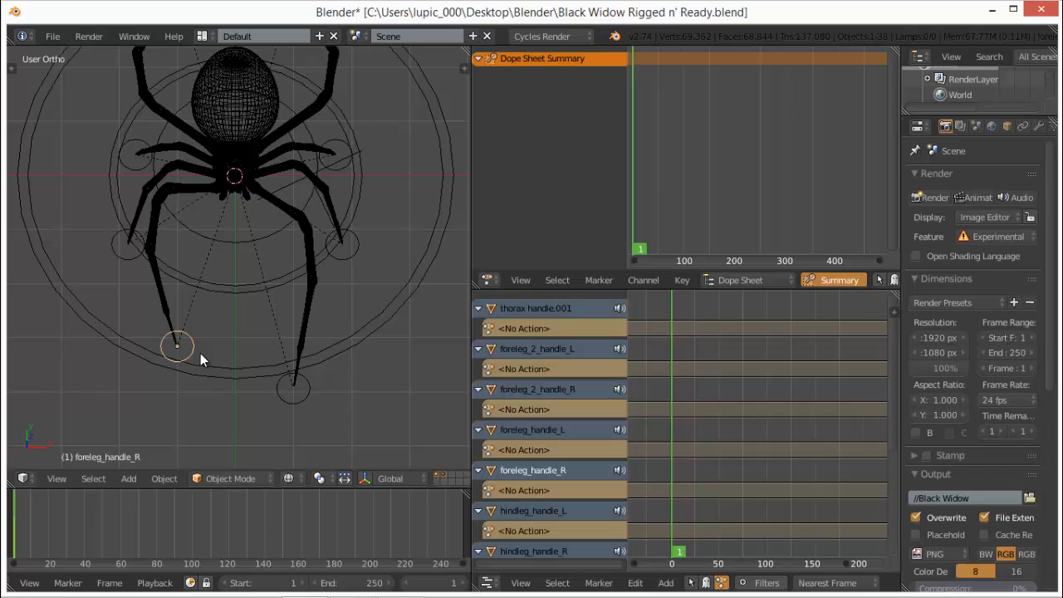
key(g)
key(y)
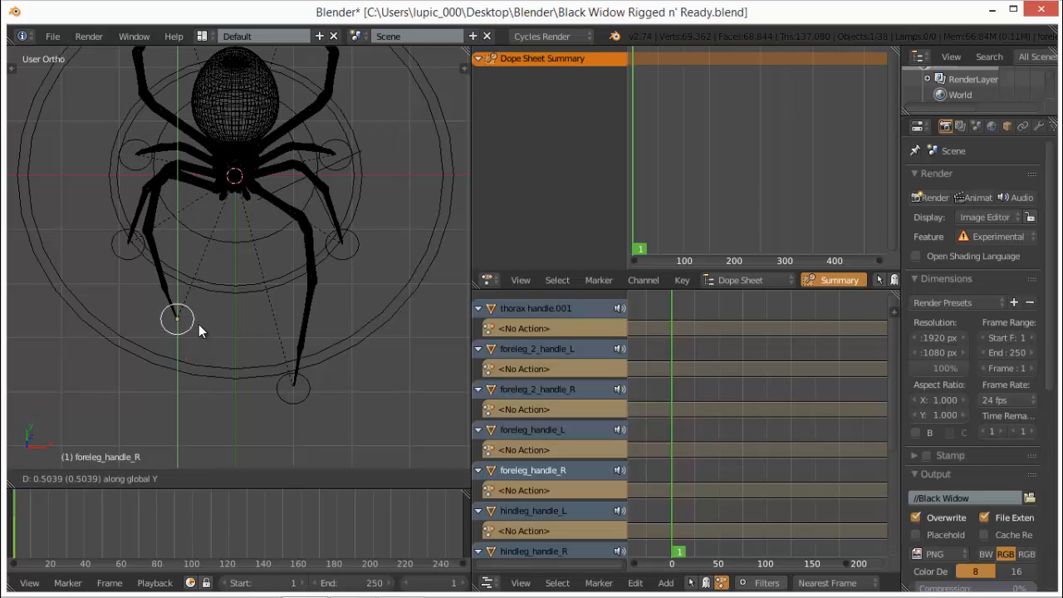
click(215, 281)
shift+middle_drag(215, 282, 260, 316)
right_click(155, 332)
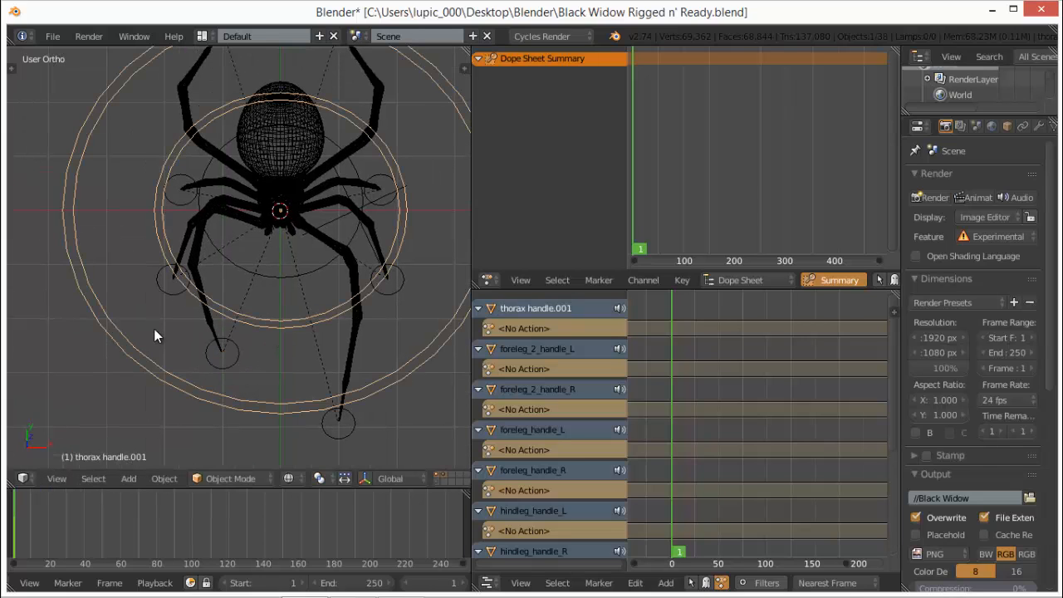
key(g)
right_click(156, 326)
right_click(196, 327)
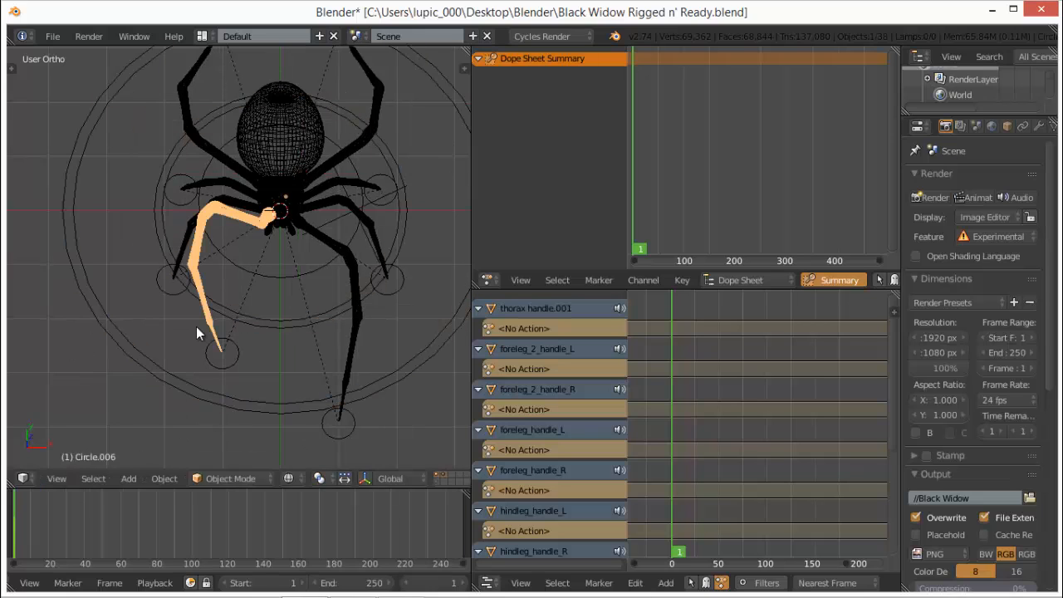
right_click(191, 325)
- Move foreleg_2_handle_R slightly forward and check the foreleg pose in solid shading
right_click(172, 293)
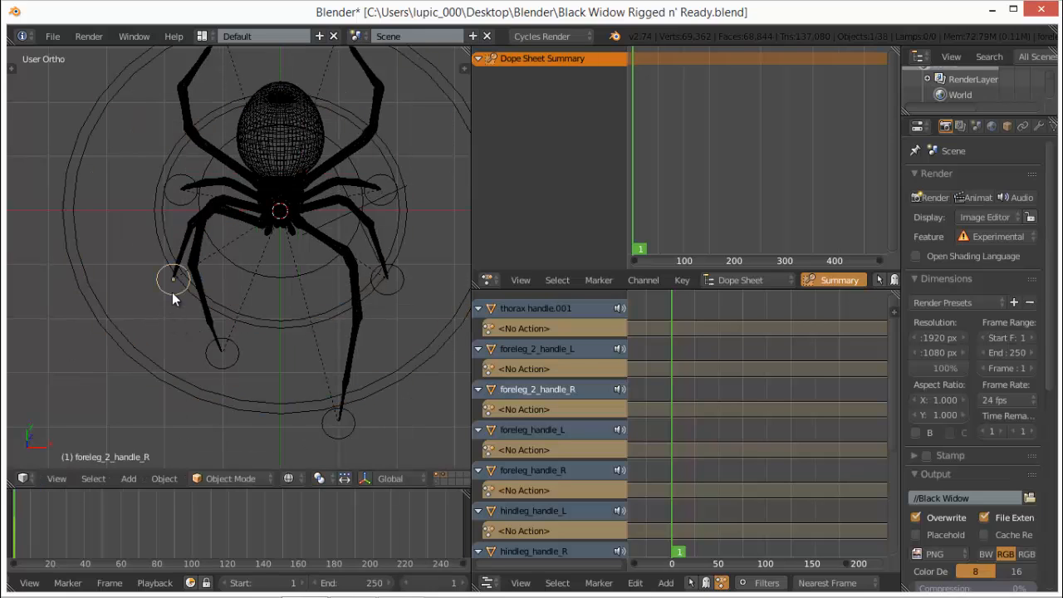
key(g)
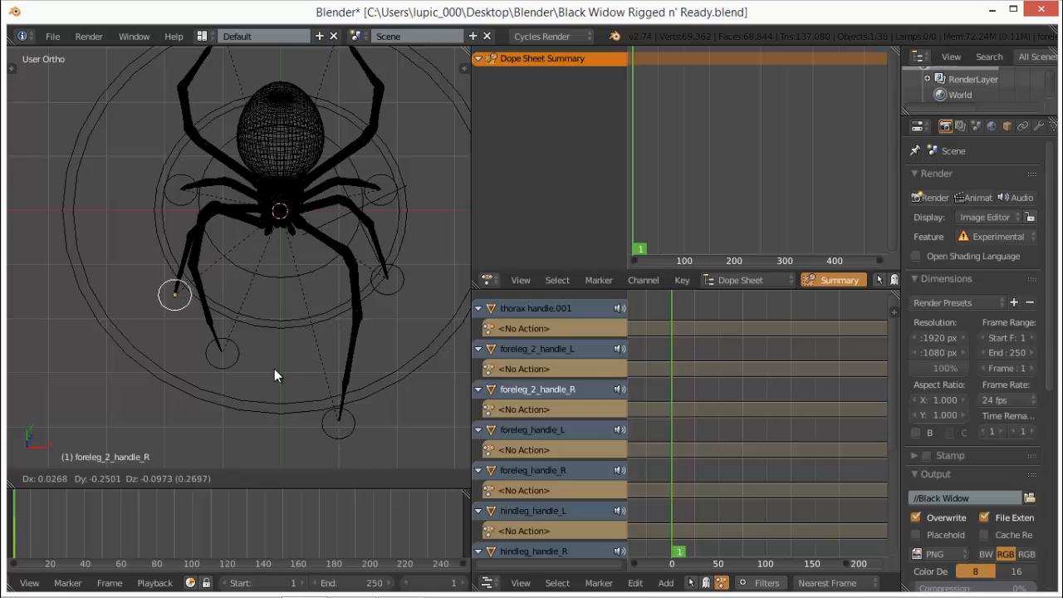
click(228, 302)
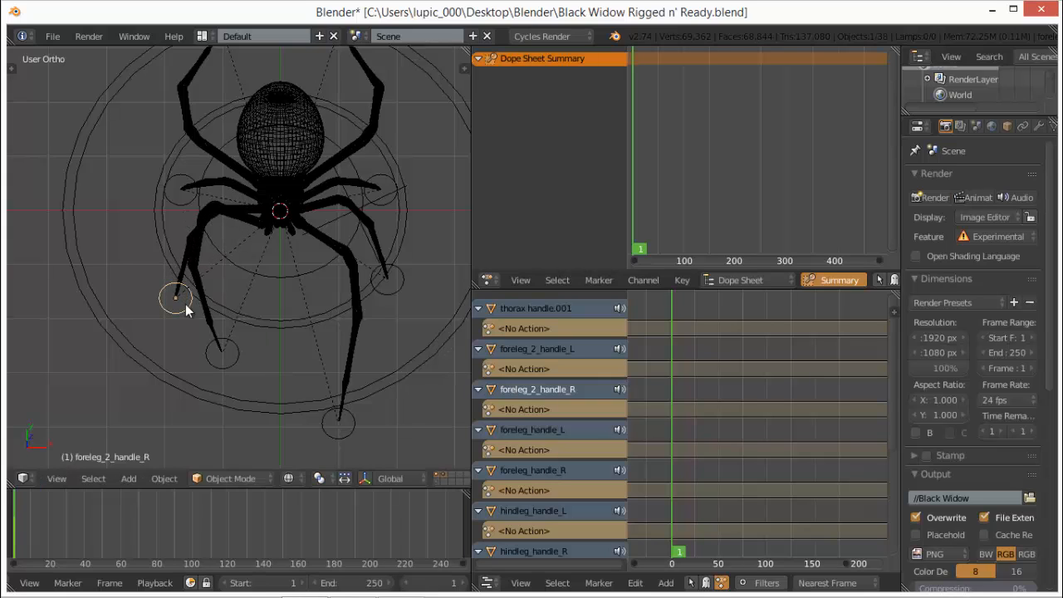
key(z)
middle_drag(189, 290, 214, 172)
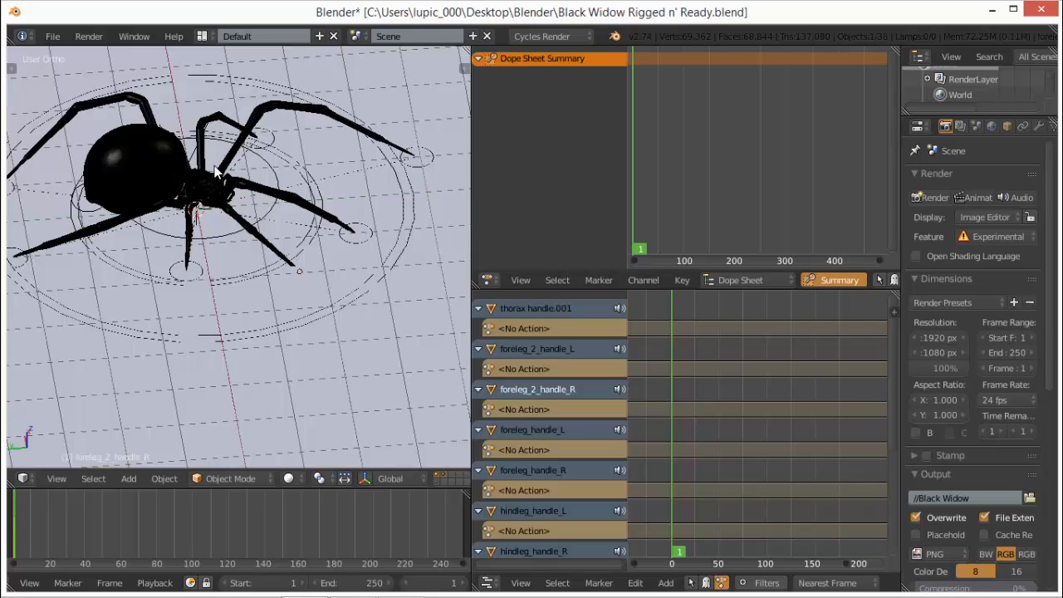
mouse_move(332, 232)
middle_down()
mouse_move(360, 213)
mouse_move(396, 224)
mouse_move(341, 239)
middle_up()
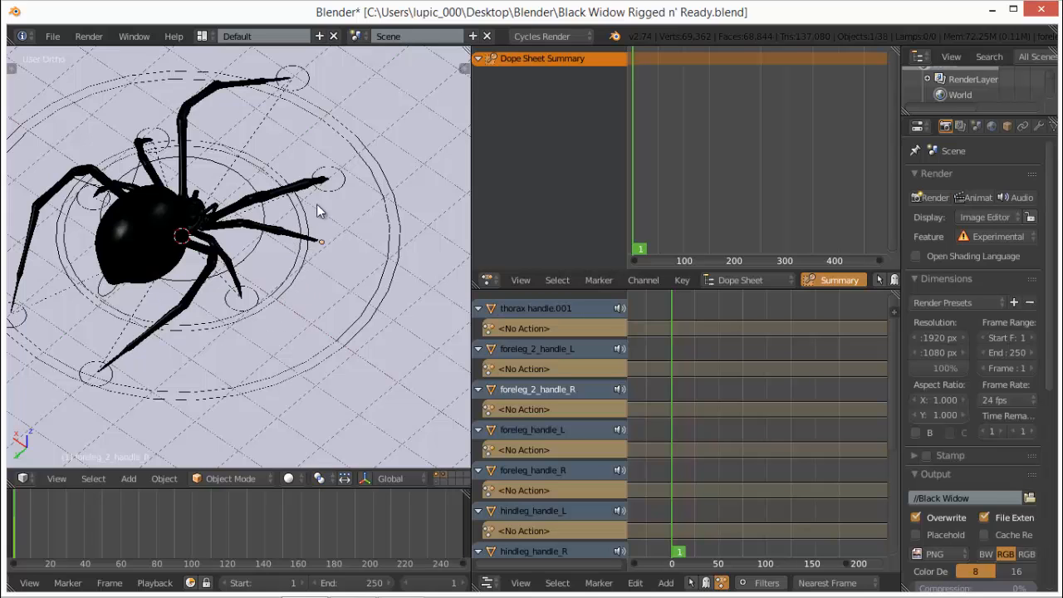
- Move midleg_handle_R a short distance backward along the global Y axis, toward the abdomen end
middle_drag(345, 301, 149, 270)
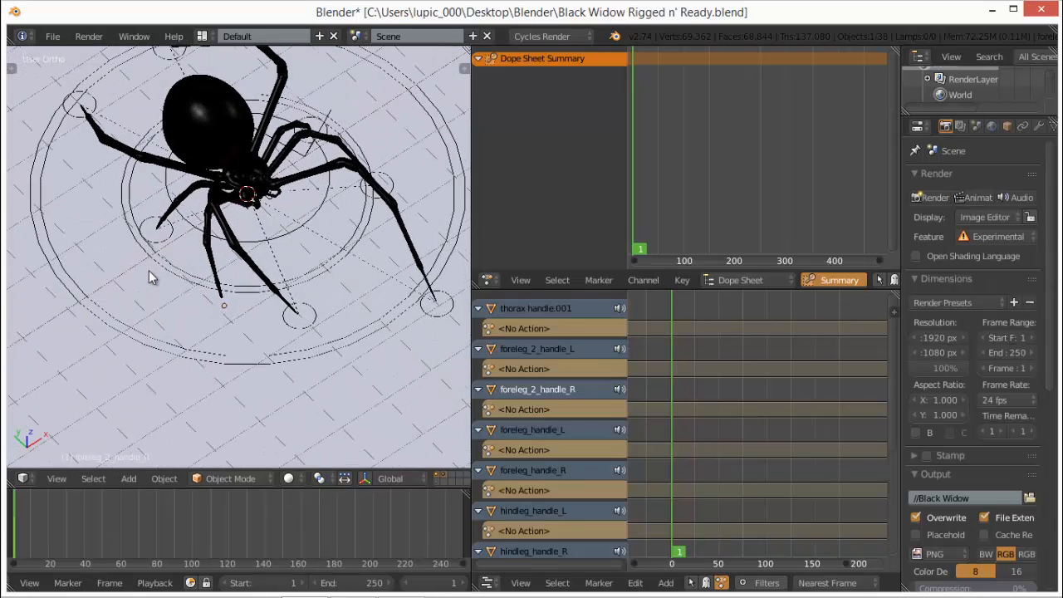
key(KP_7)
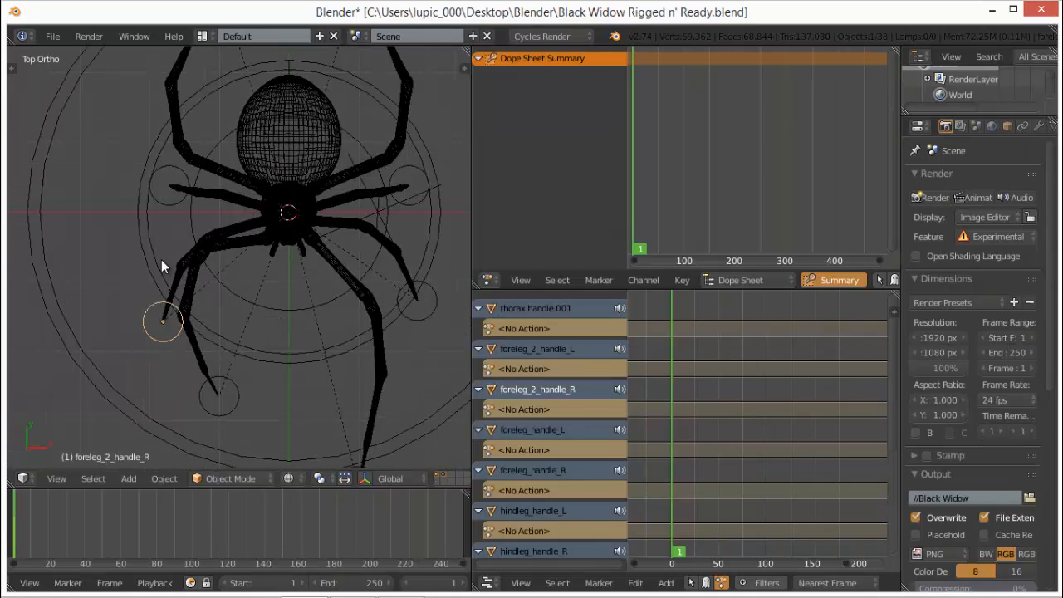
right_click(168, 214)
key(g)
key(y)
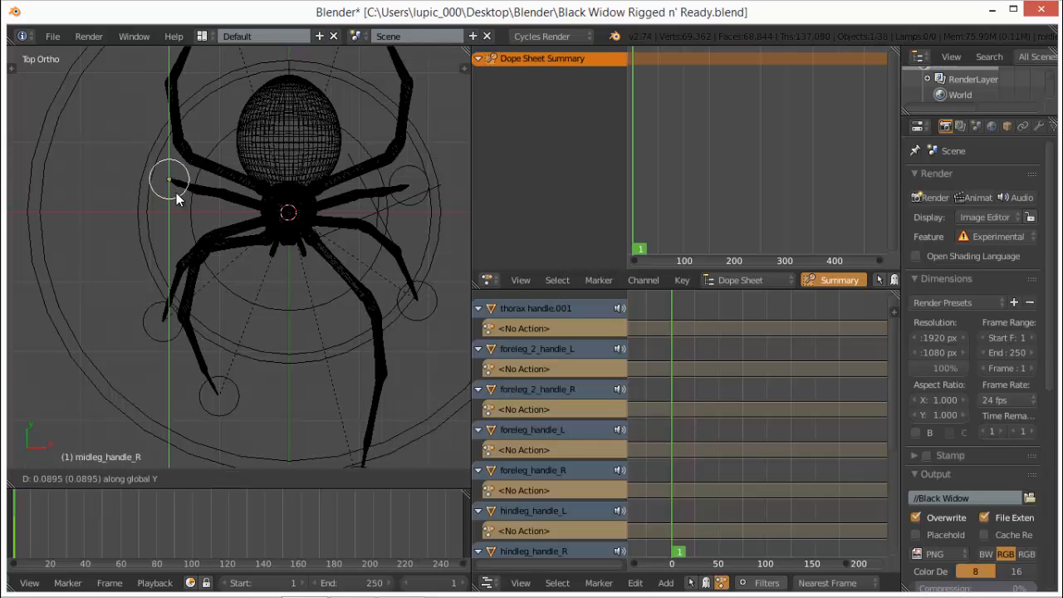
click(177, 188)
- Move hindleg_handle_R slightly forward along the global Y axis, toward the spider's body, and review the pose from above
shift+middle_drag(214, 145, 224, 286)
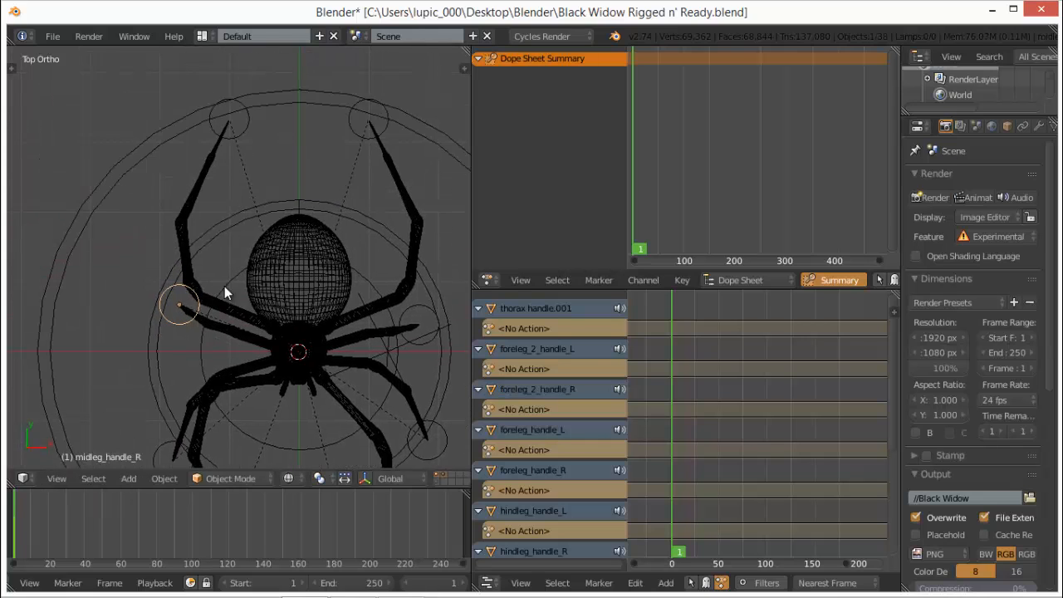
right_click(246, 131)
key(g)
key(y)
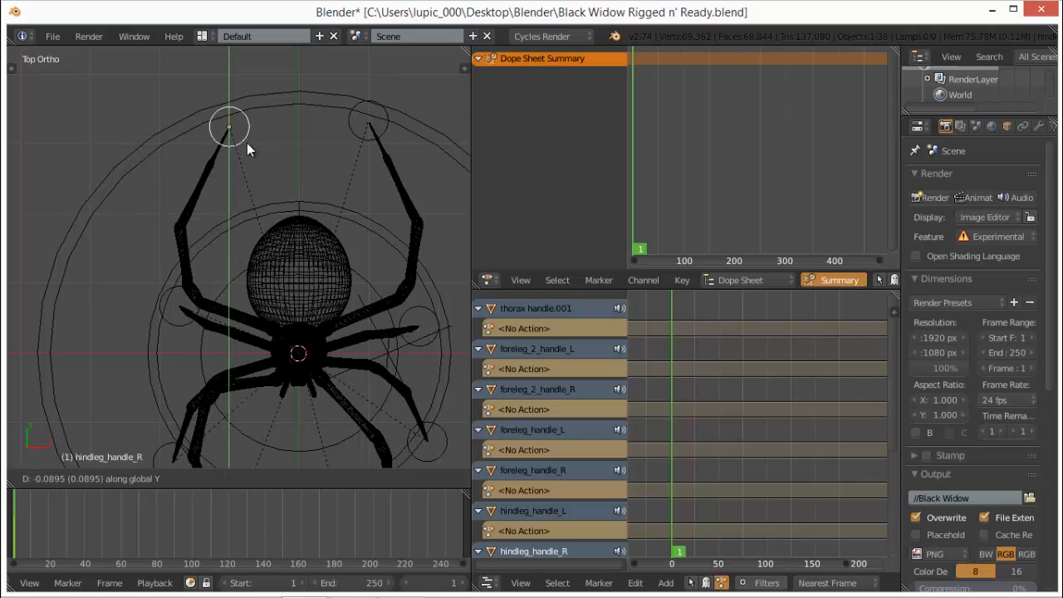
click(254, 166)
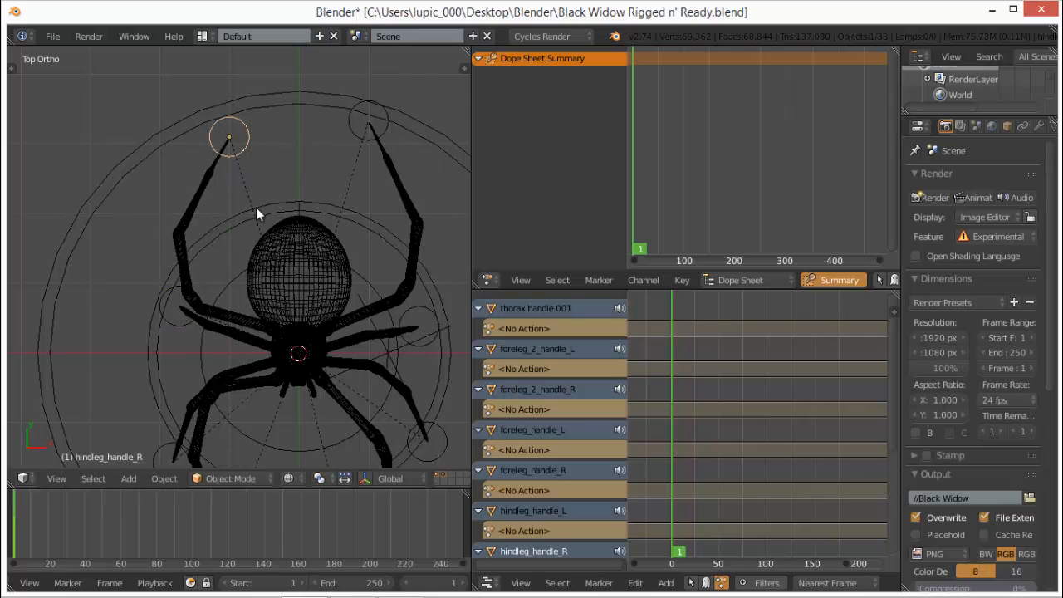
scroll(248, 253, down, 2)
middle_drag(251, 249, 216, 281)
key(KP_7)
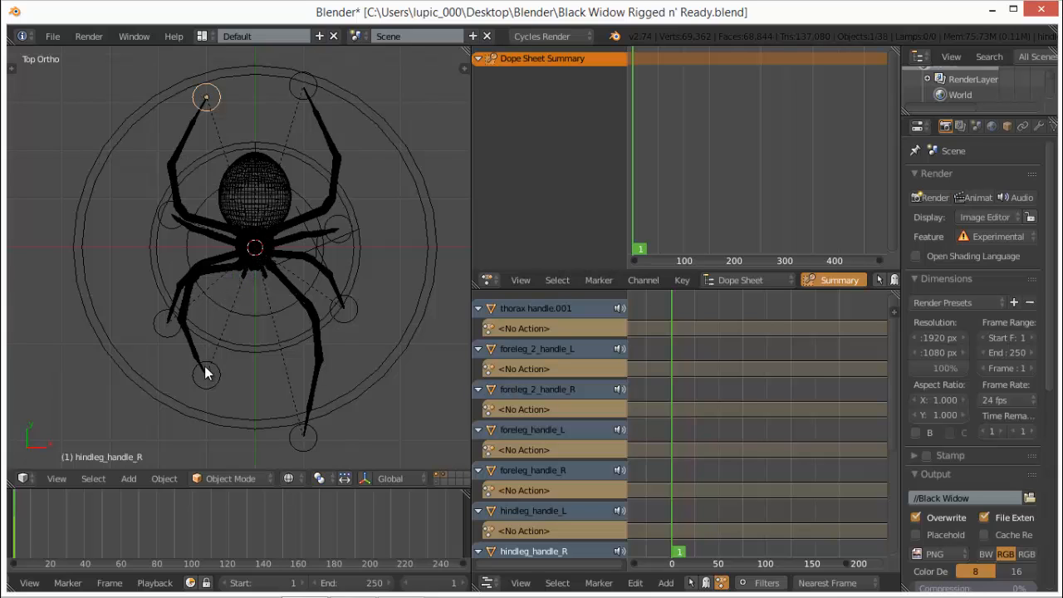
- Circle the foreleg and midleg handle pairs with Grease Pencil strokes and delete the annotations
mouse_move(202, 388)
mouse_down()
mouse_move(344, 388)
mouse_move(166, 392)
mouse_move(241, 449)
mouse_up()
mouse_move(207, 242)
mouse_down()
mouse_move(341, 231)
mouse_move(283, 207)
mouse_move(202, 199)
mouse_move(139, 229)
mouse_move(212, 238)
mouse_up()
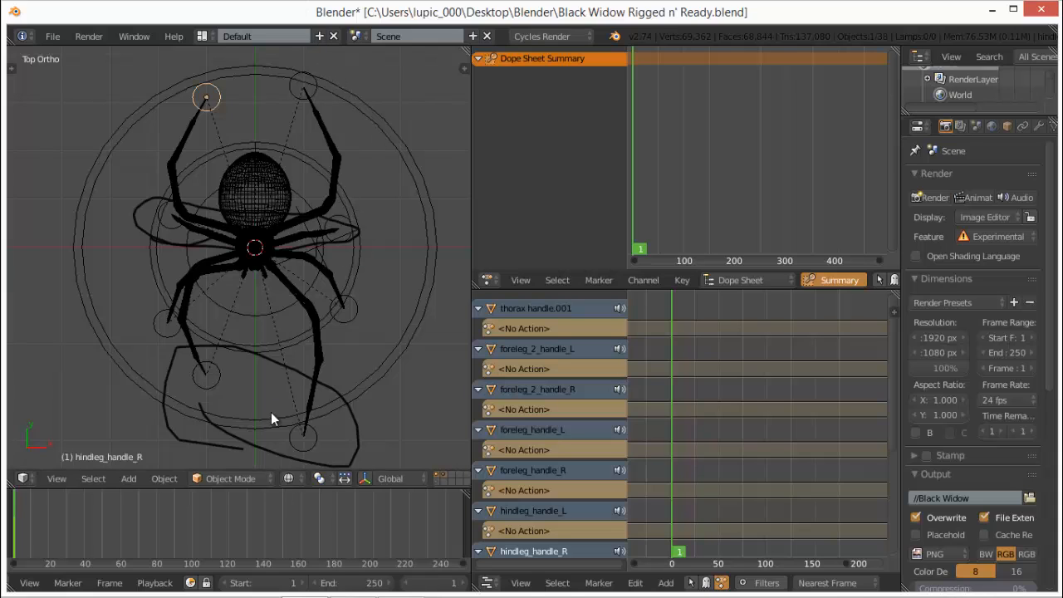
key(n)
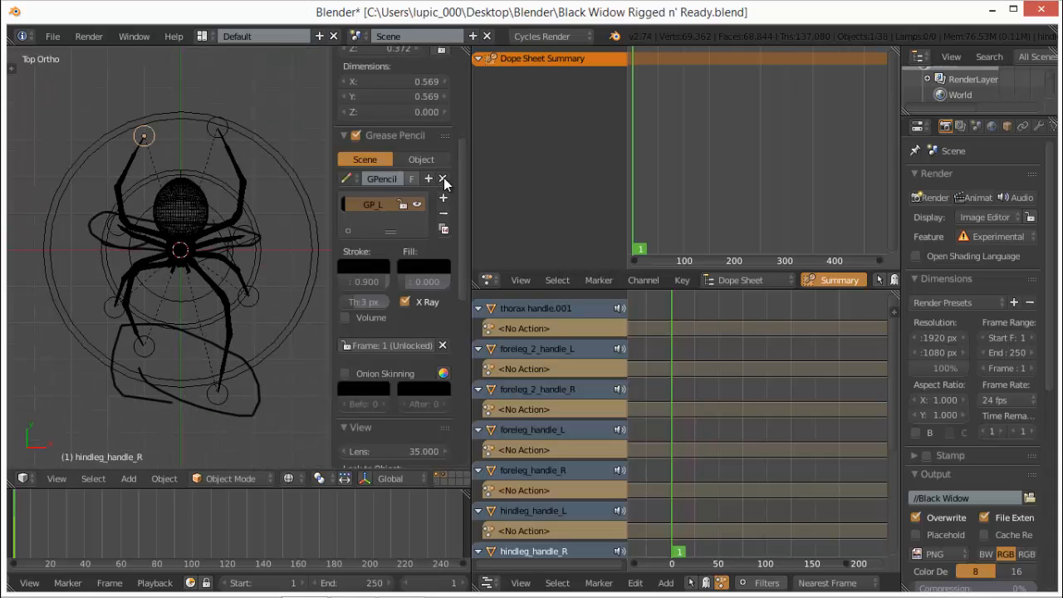
click(441, 178)
key(n)
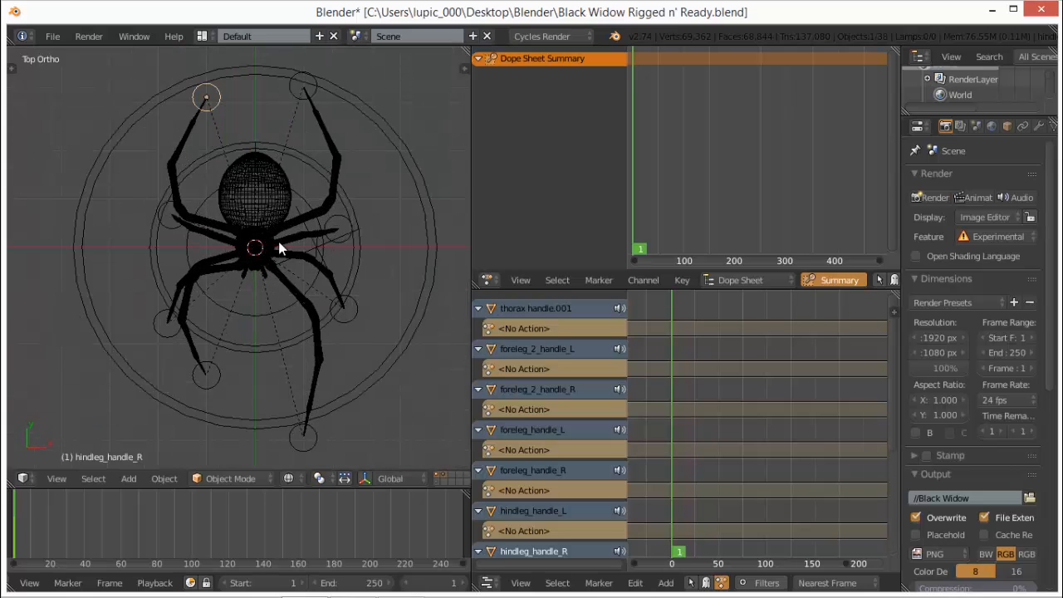
- Move hindleg_handle_L along the global Y axis, backward and away from the spider's body
scroll(258, 252, up, 2)
right_click(290, 94)
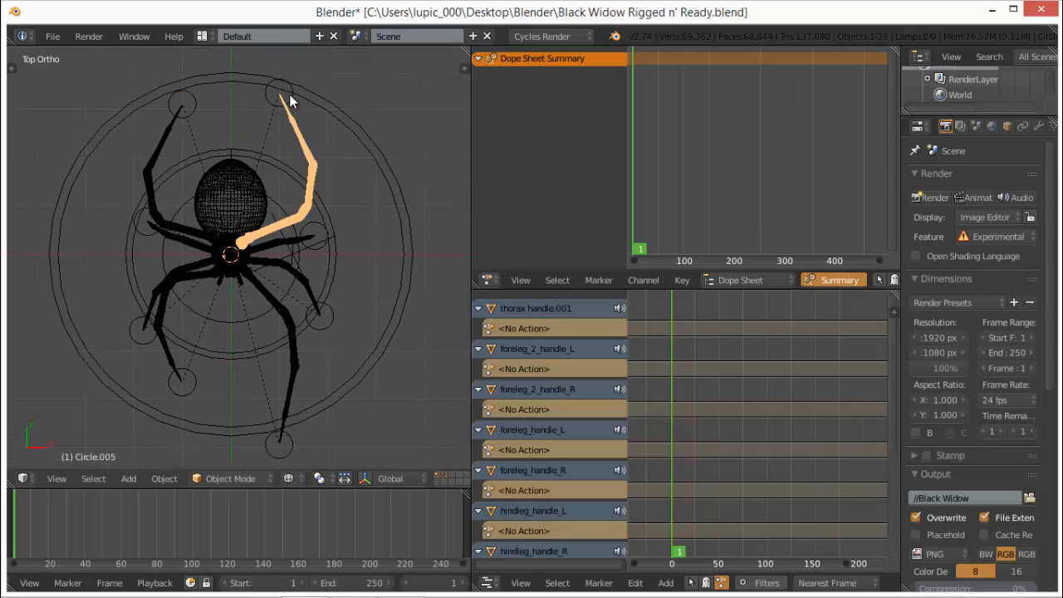
right_click(290, 94)
right_click(291, 99)
key(g)
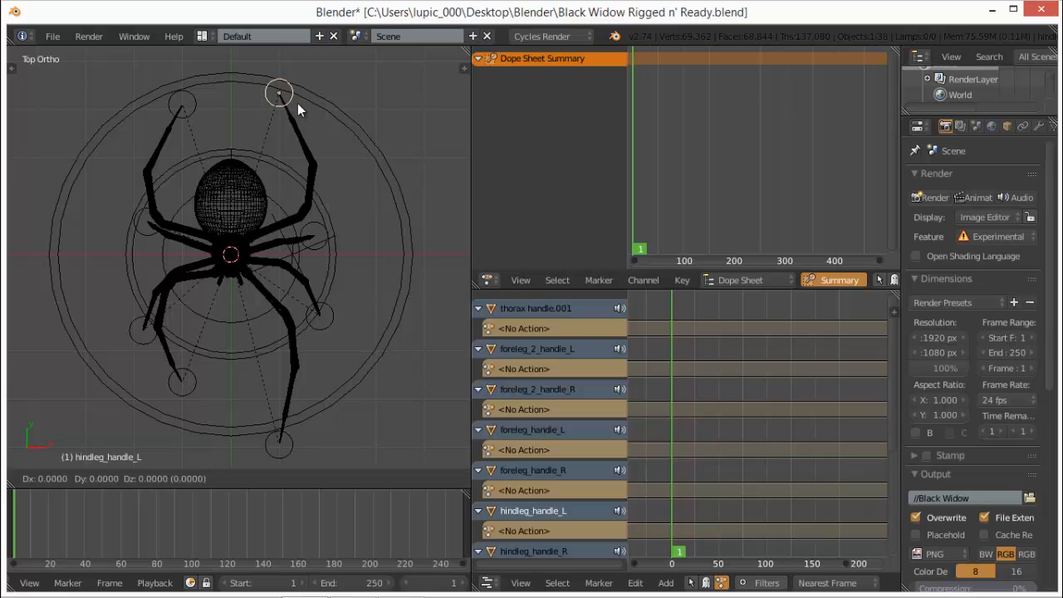
key(y)
click(291, 67)
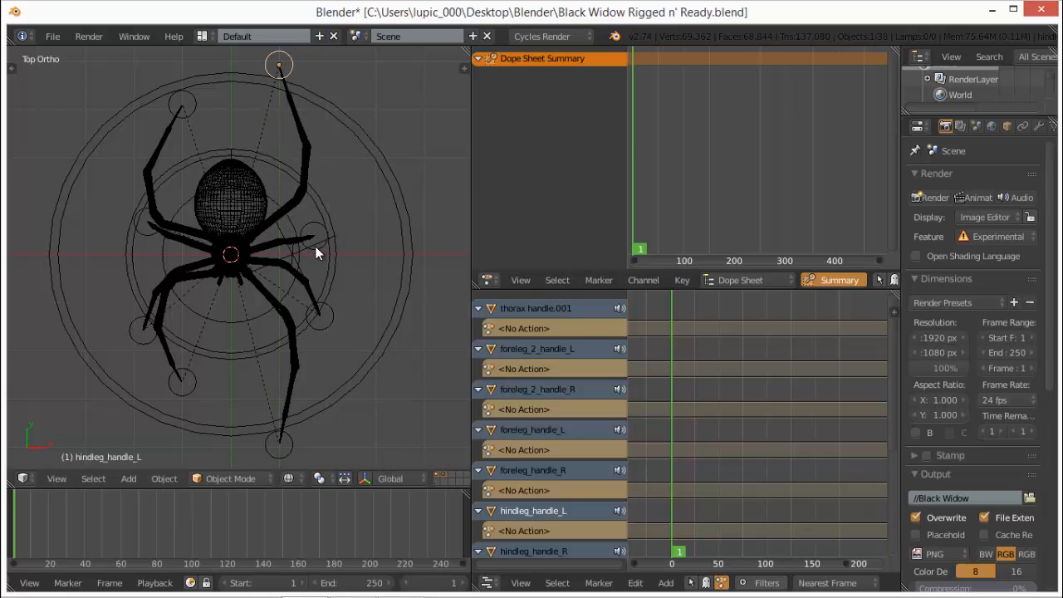
- Move midleg_handle_L forward along the global Y axis, toward the spider's head end
right_click(317, 245)
key(g)
key(y)
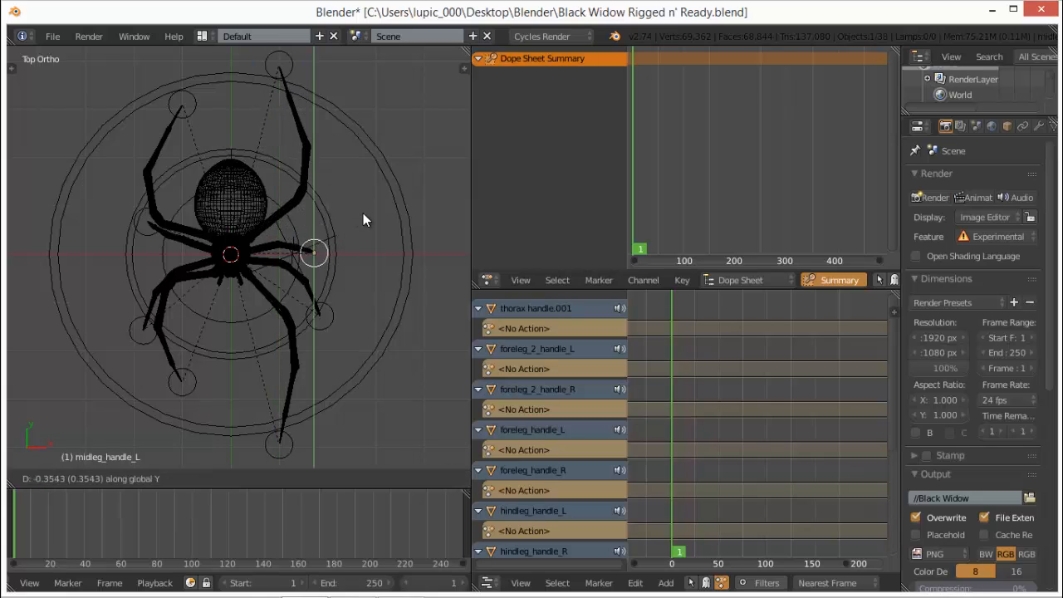
click(363, 219)
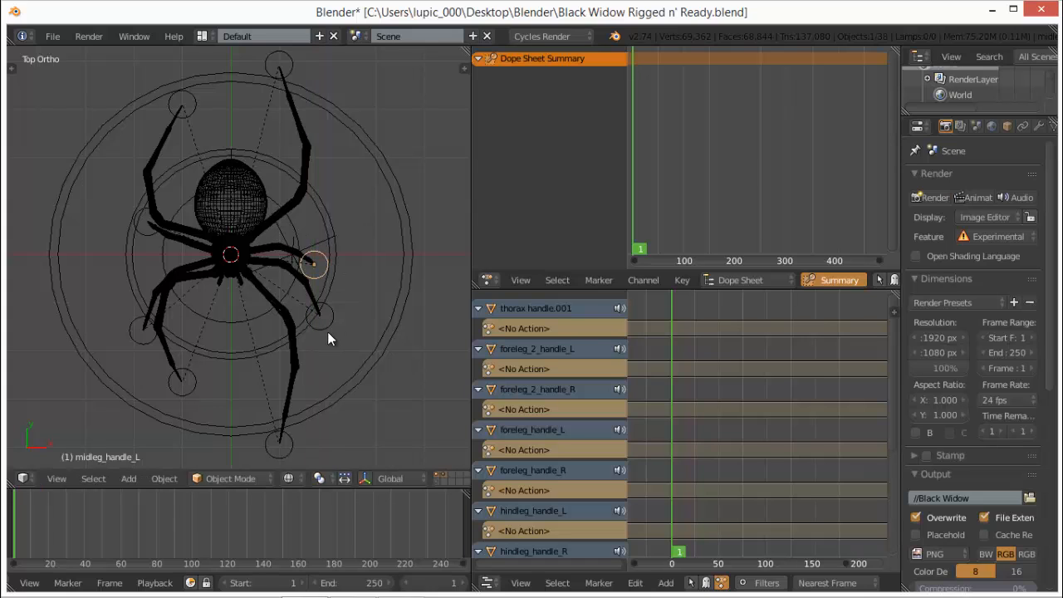
- Move foreleg_2_handle_L about 0.8 backward along the global Y axis and check the leg pose in solid shading
right_click(327, 333)
key(g)
key(y)
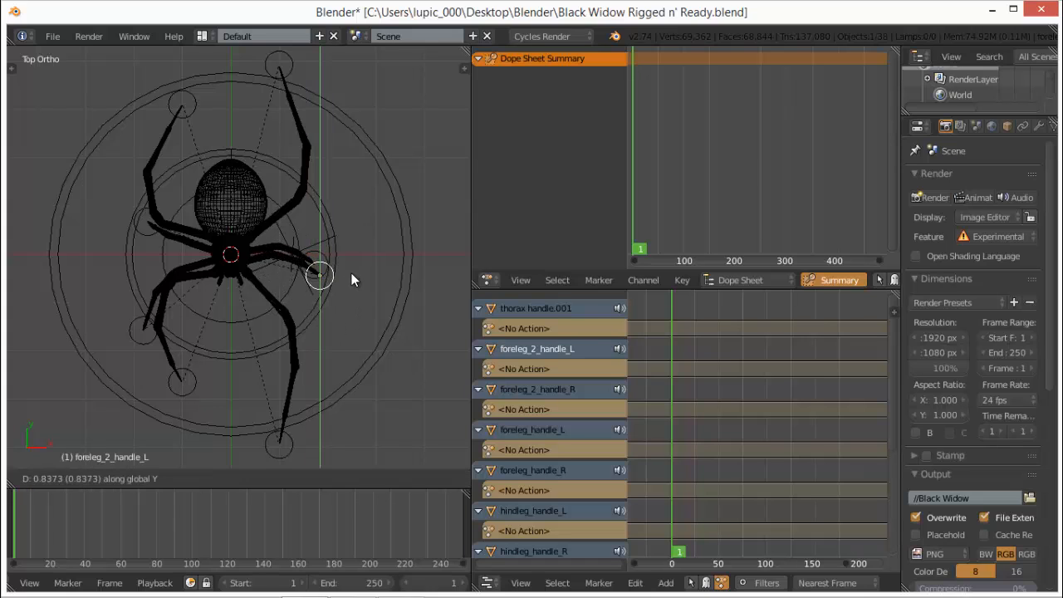
click(348, 287)
mouse_move(349, 288)
middle_down()
mouse_move(242, 277)
mouse_move(189, 225)
mouse_move(203, 208)
middle_up()
key(z)
scroll(314, 294, up, 3)
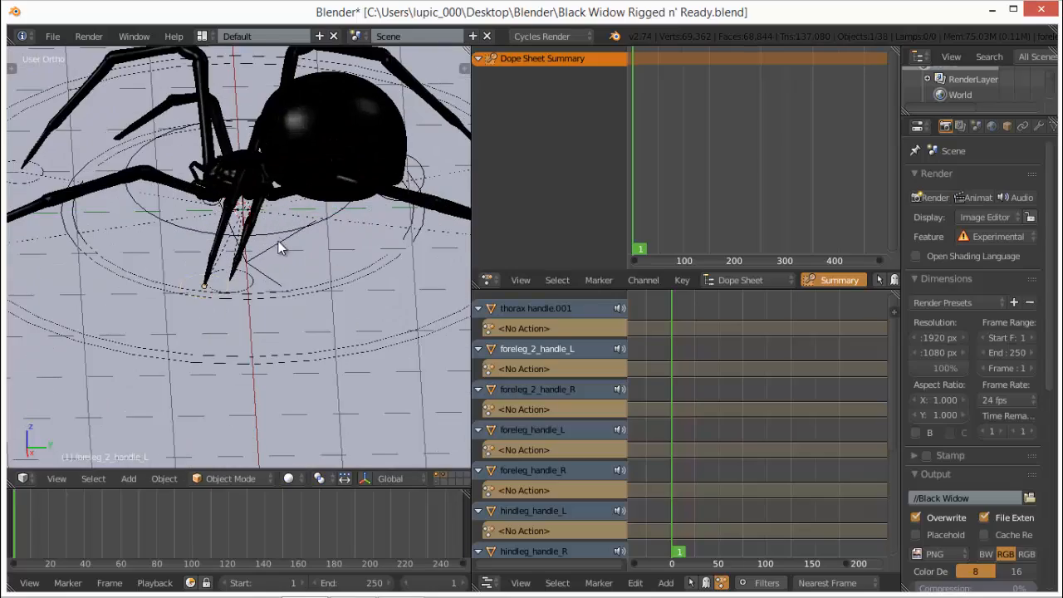
middle_drag(278, 241, 264, 363)
key(KP_7)
scroll(263, 397, down, 2)
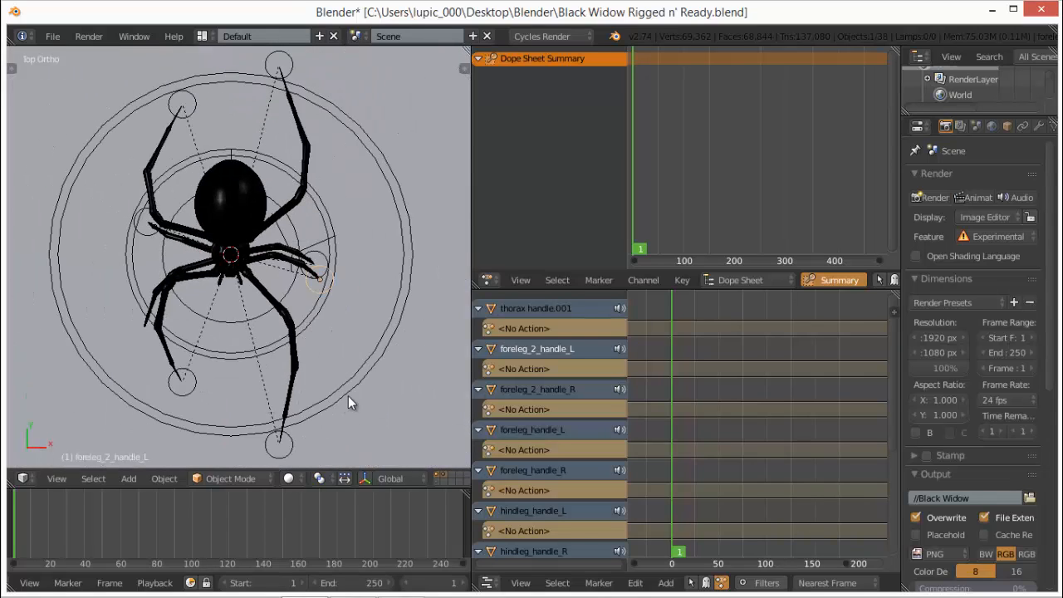
- In wireframe, select foreleg_handle_L and R, foreleg_2_handle_R, midleg_handle_R, and hindleg_handle_R and L together
scroll(345, 388, down, 1)
key(z)
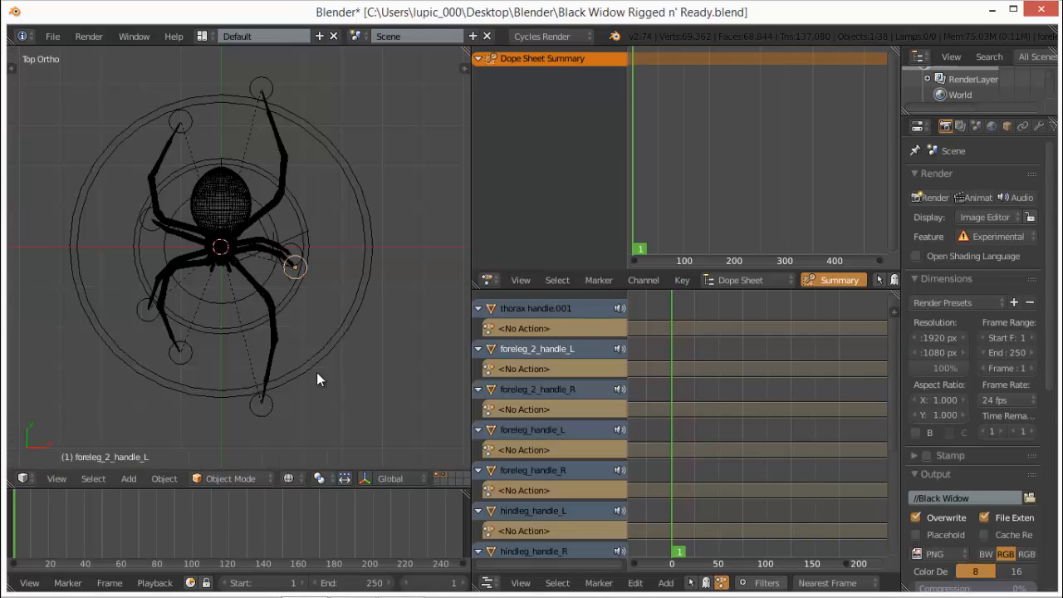
right_click(259, 410)
shift+right_click(174, 359)
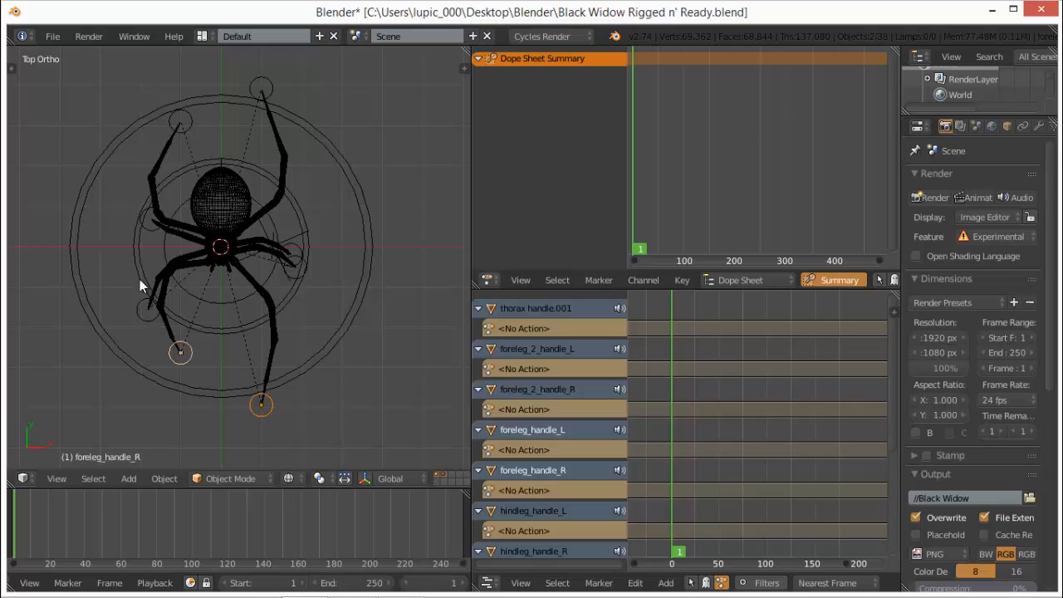
shift+right_click(142, 303)
shift+right_click(154, 222)
shift+right_click(154, 228)
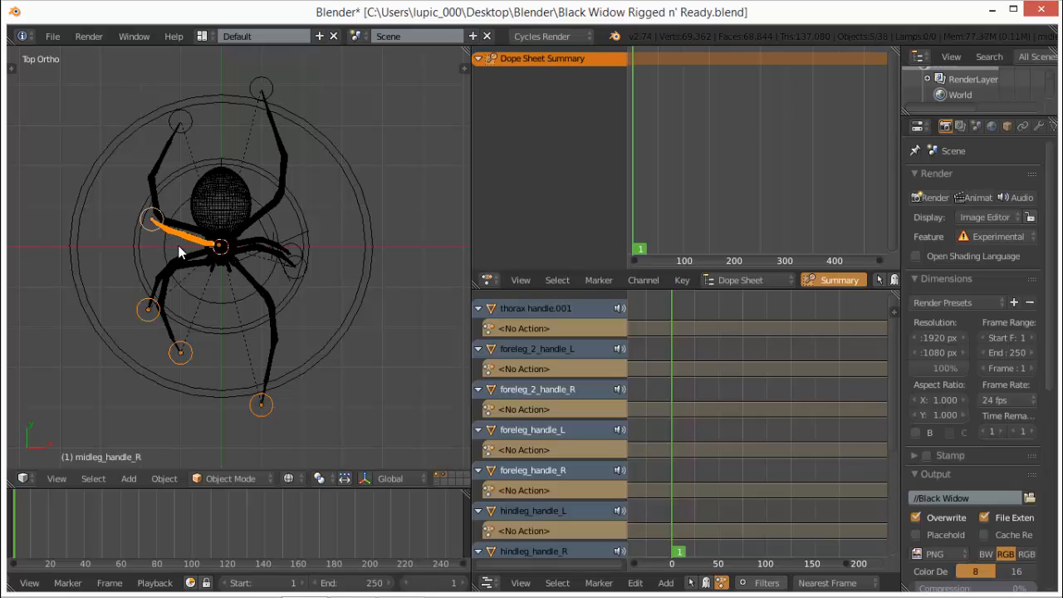
shift+right_click(178, 126)
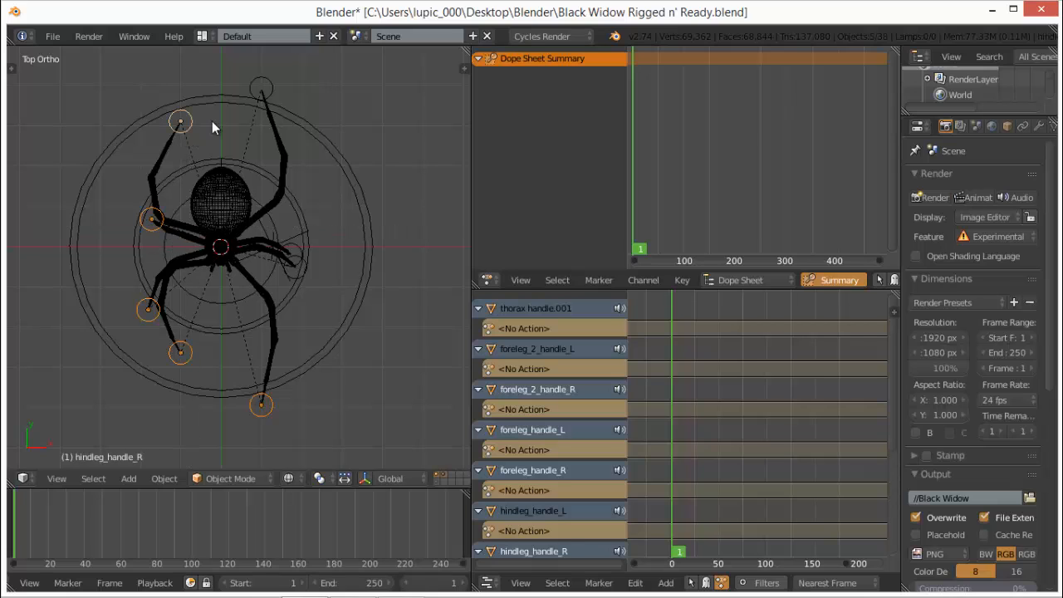
shift+right_click(274, 83)
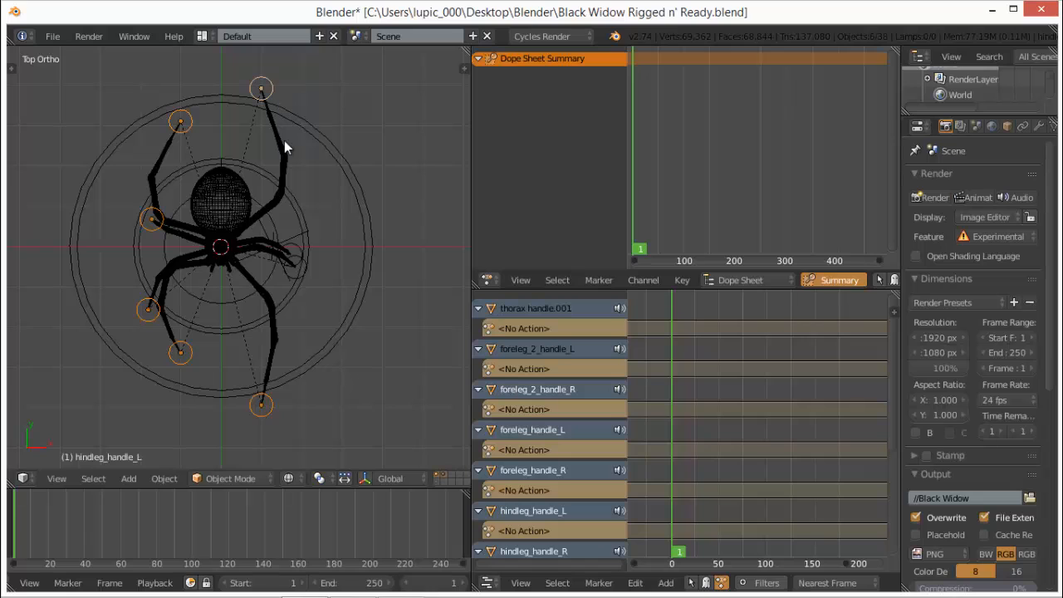
- Add midleg_handle_L and foreleg_2_handle_L to the selection and deselect the Empty, keeping only the eight leg handles
shift+right_click(296, 241)
shift+right_click(295, 254)
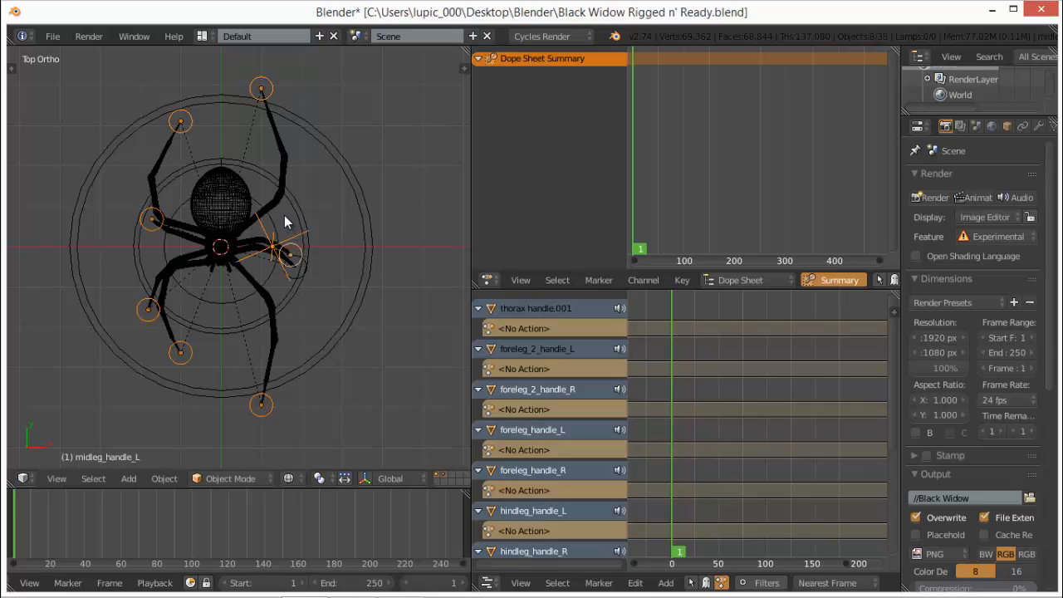
shift+right_click(313, 235)
shift+right_click(292, 276)
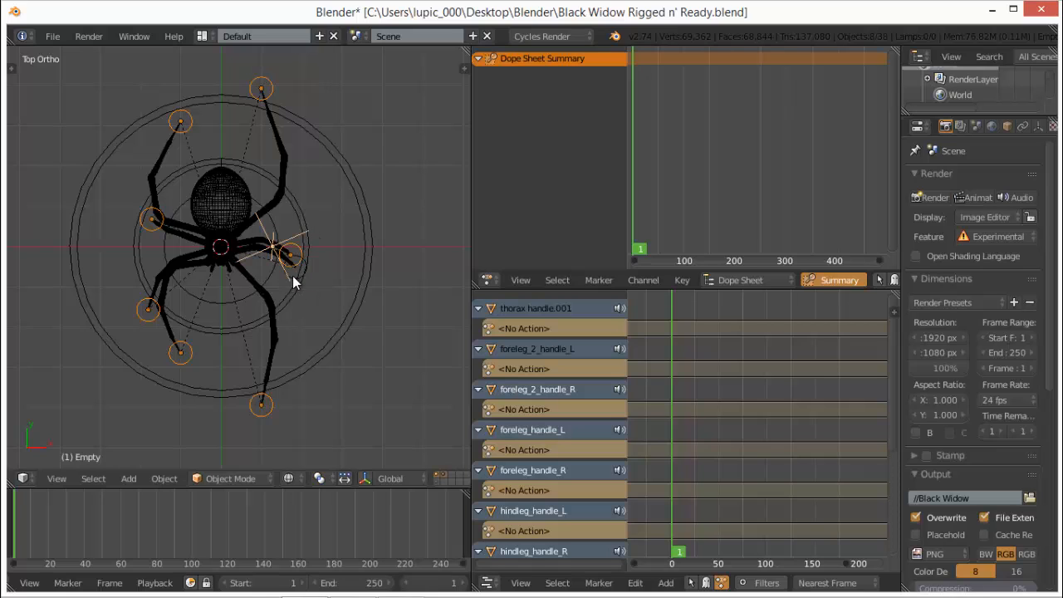
shift+right_click(292, 277)
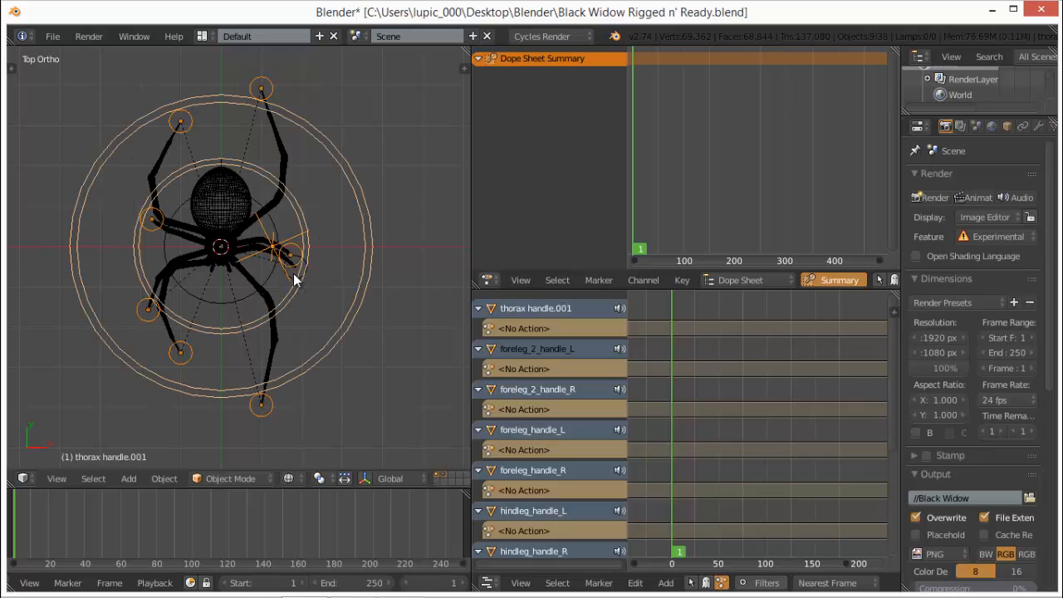
shift+right_click(293, 275)
shift+right_click(293, 277)
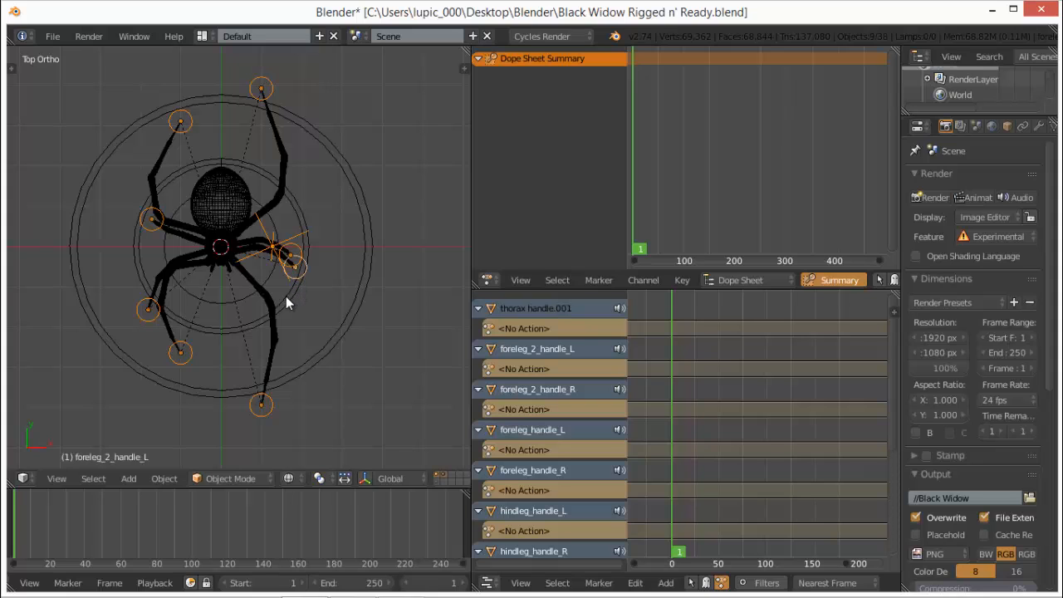
key(b)
middle_drag(261, 241, 279, 255)
scroll(314, 334, up, 1)
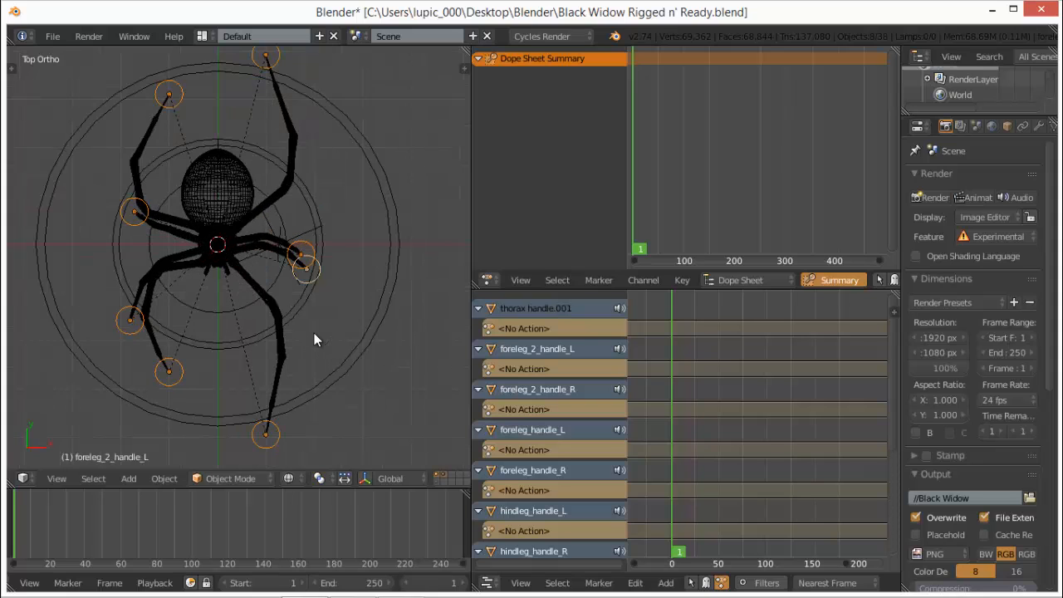
- Insert Location keyframes at frame 1 for all eight selected leg handles
scroll(314, 333, down, 3)
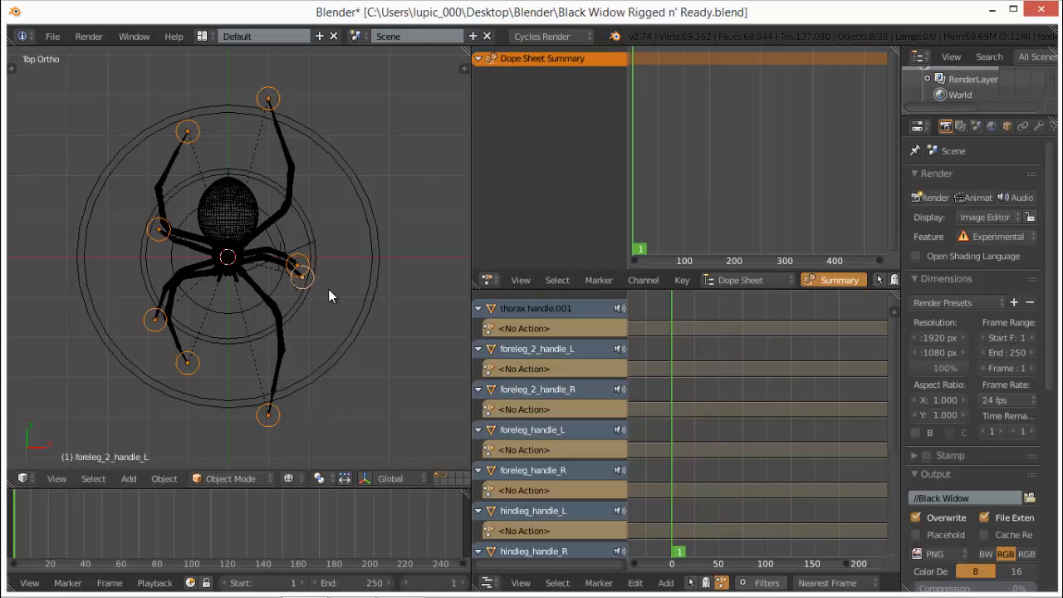
scroll(539, 413, down, 5)
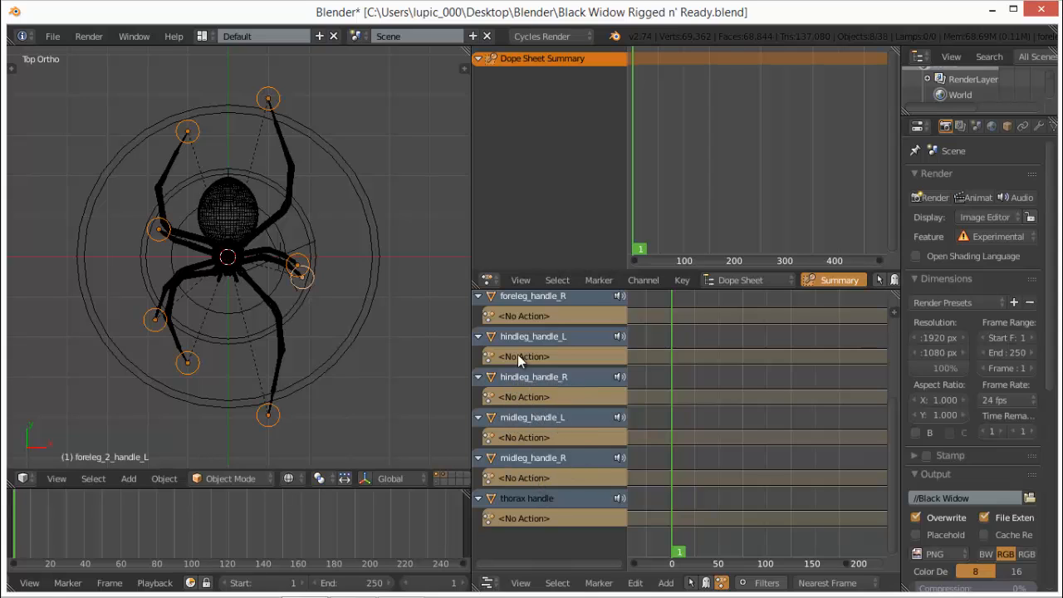
scroll(579, 340, up, 5)
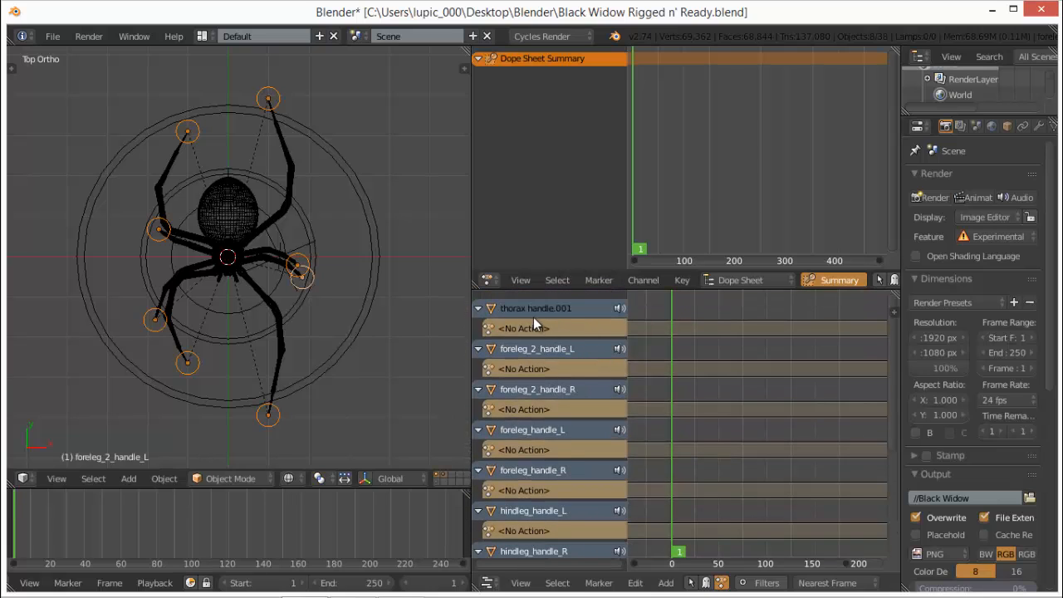
scroll(586, 410, down, 5)
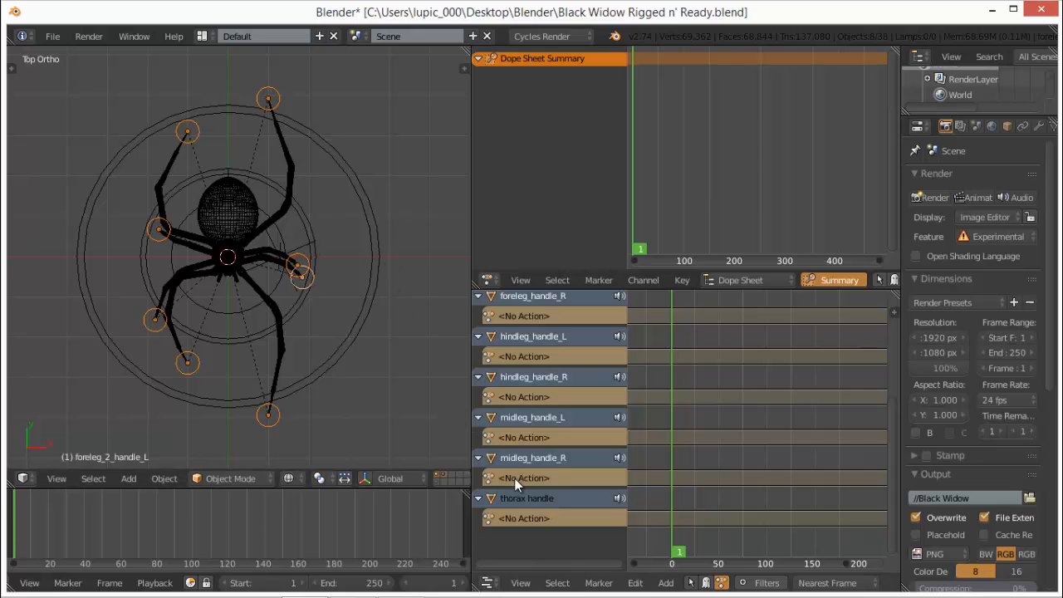
scroll(531, 411, up, 4)
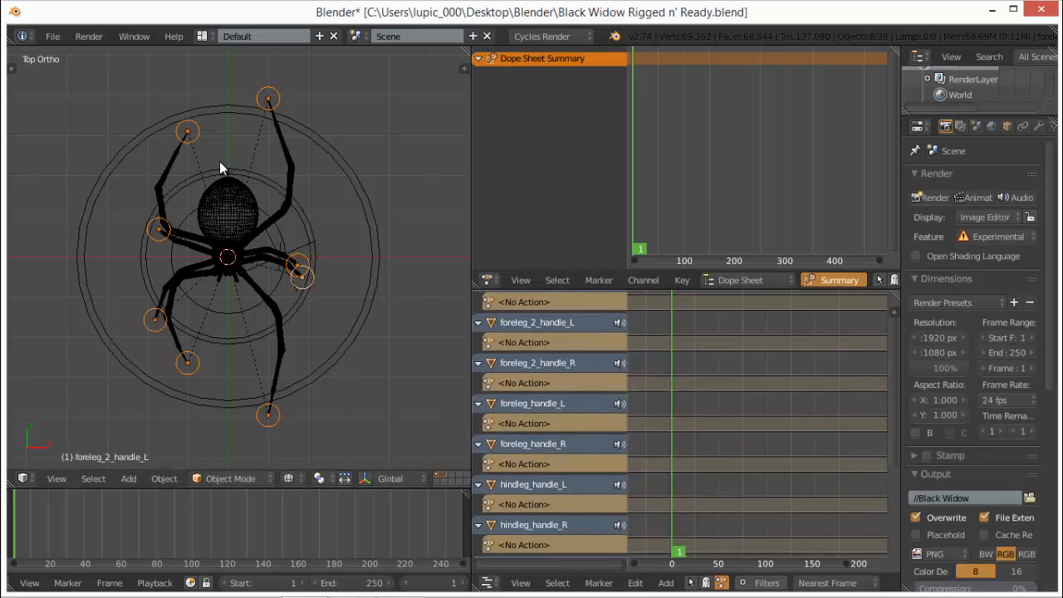
scroll(498, 390, up, 1)
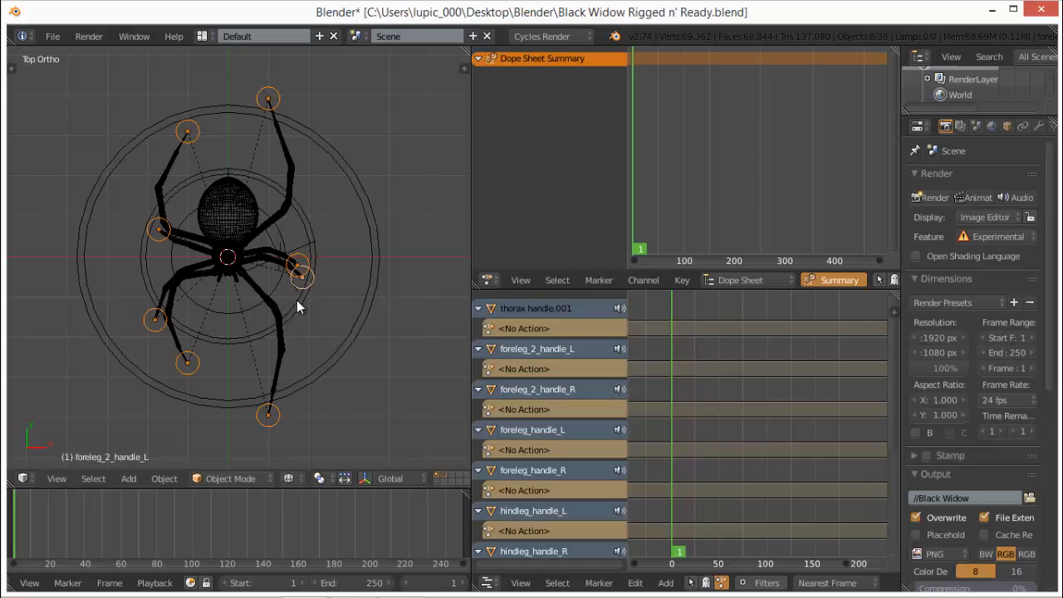
key(i)
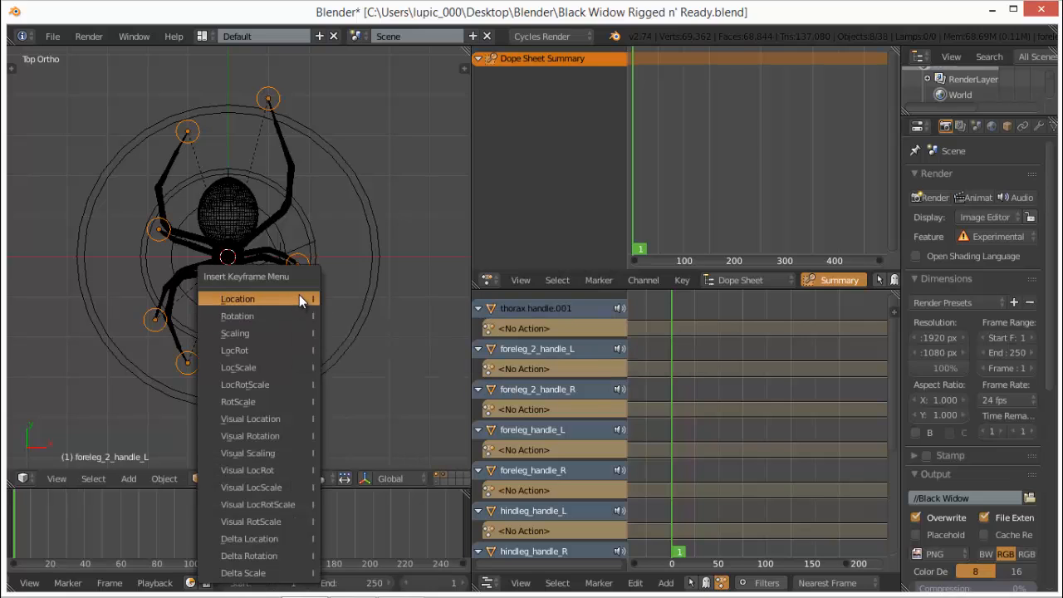
click(300, 301)
scroll(690, 349, down, 2)
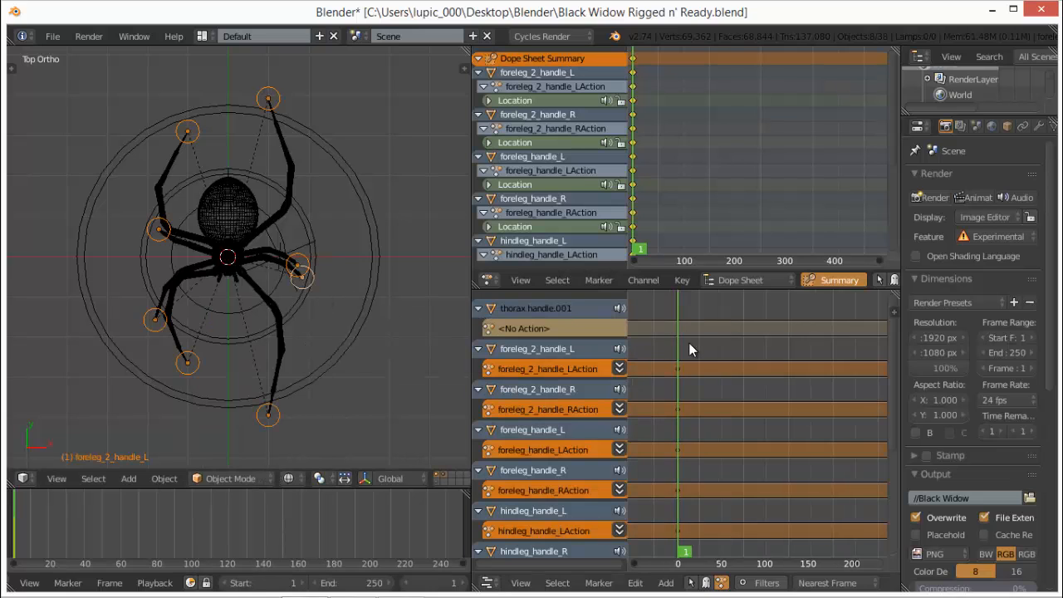
drag(894, 363, 916, 341)
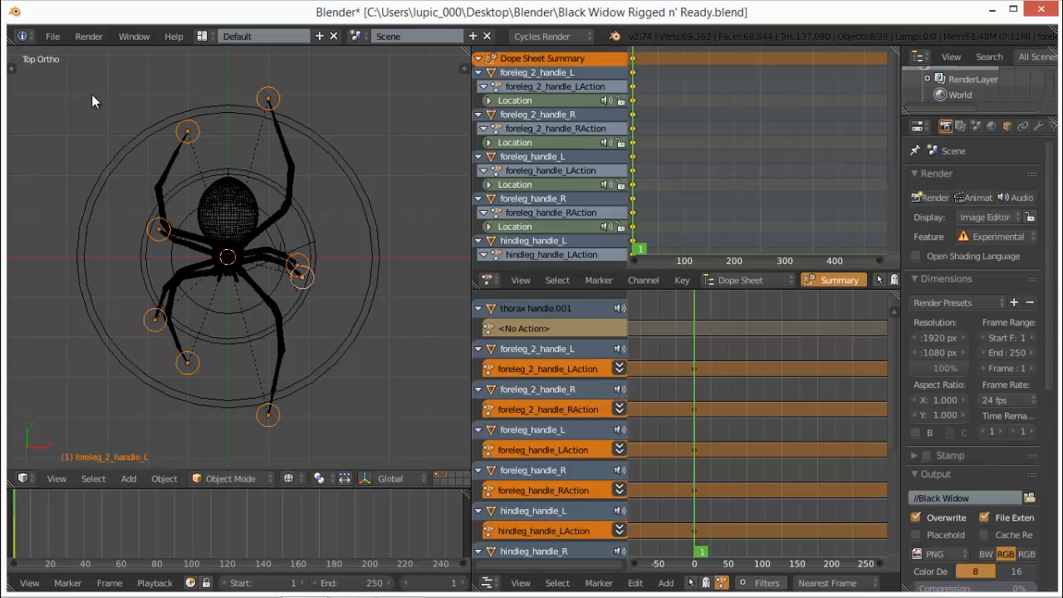
- Open the user preferences and look through the add-ons list and the theme's user interface color settings
click(53, 37)
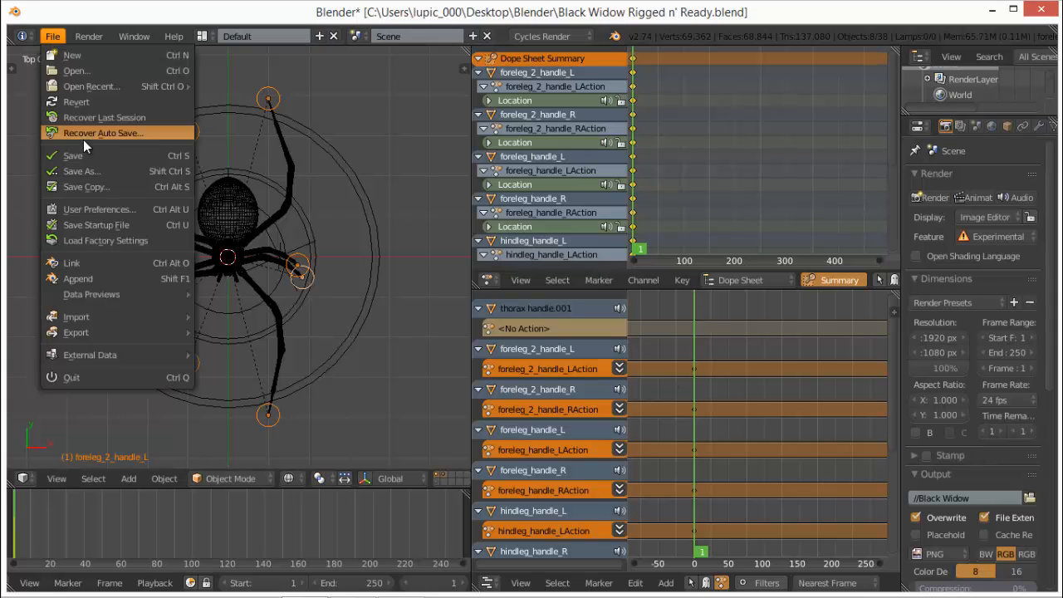
click(124, 210)
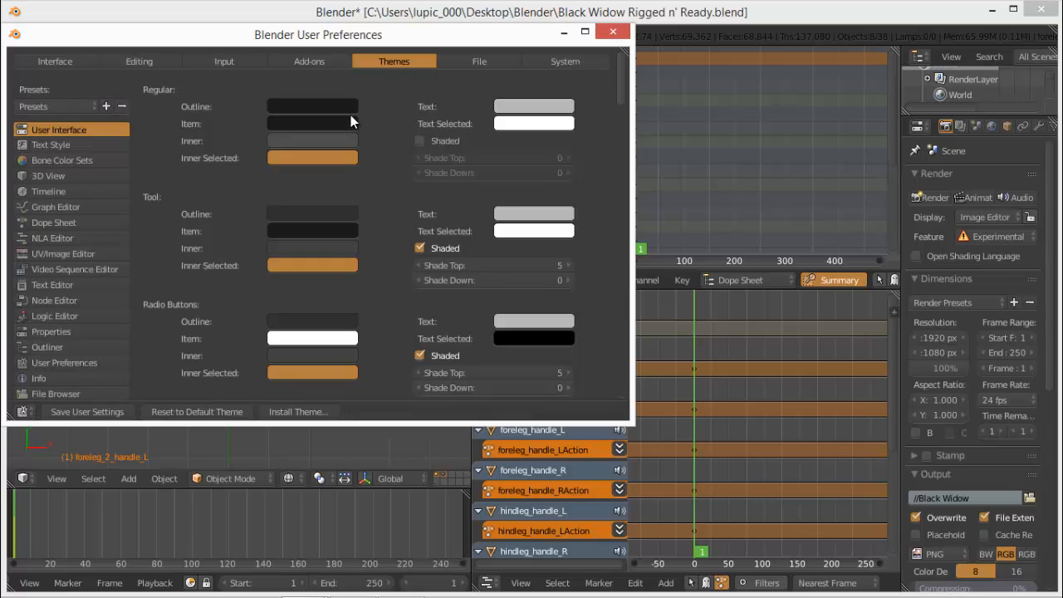
click(310, 62)
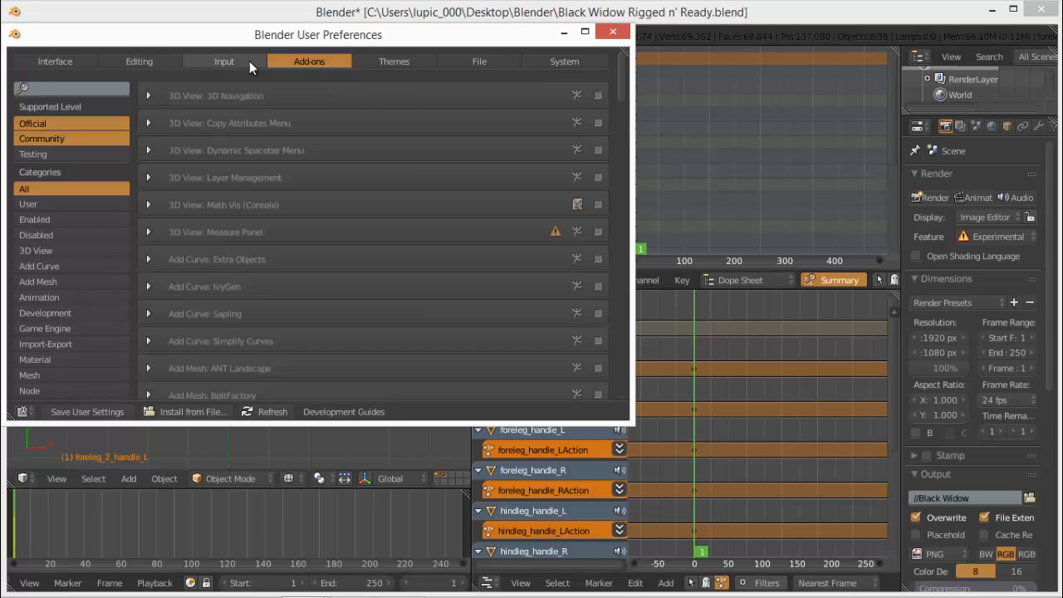
click(398, 63)
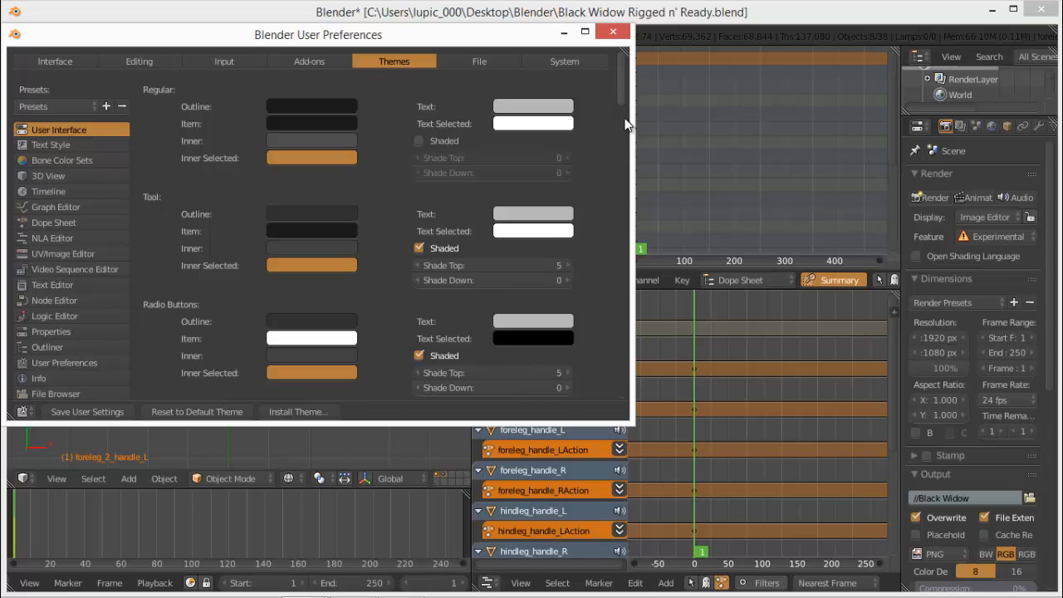
scroll(627, 126, down, 5)
scroll(398, 154, down, 9)
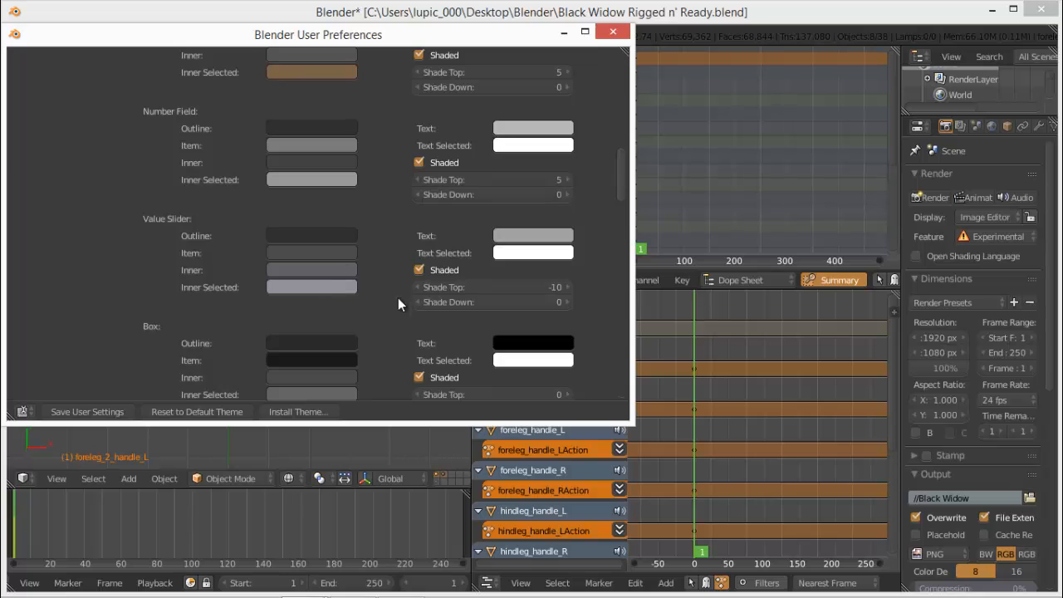
drag(621, 188, 628, 28)
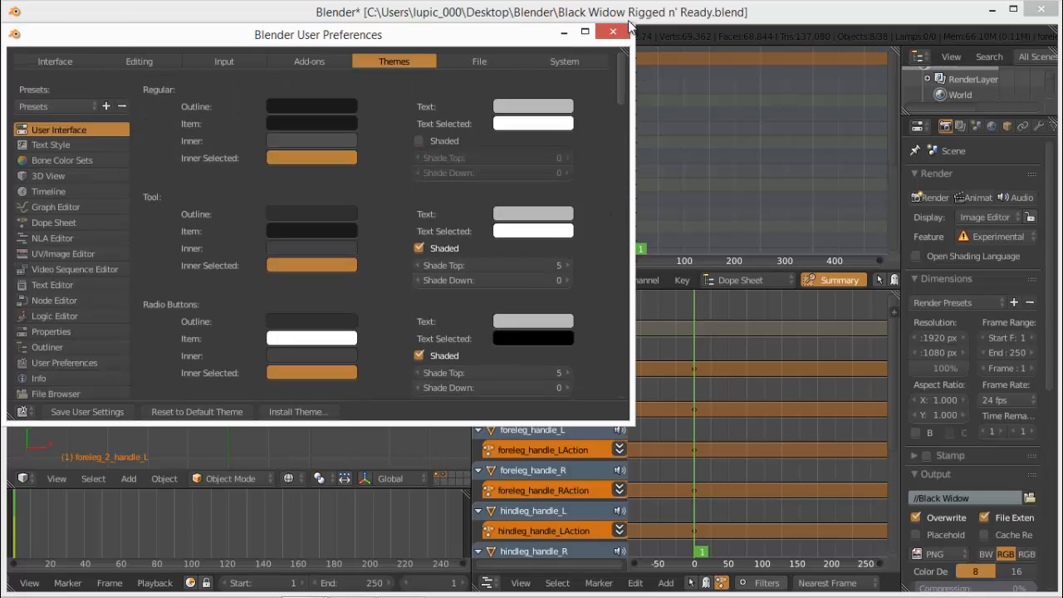
scroll(614, 355, down, 15)
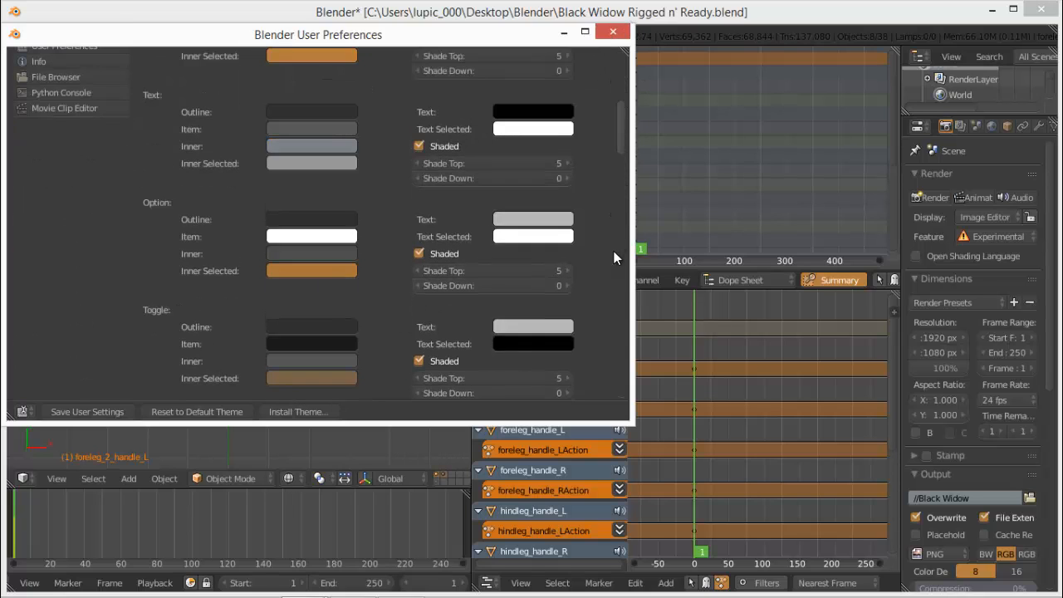
scroll(614, 355, down, 10)
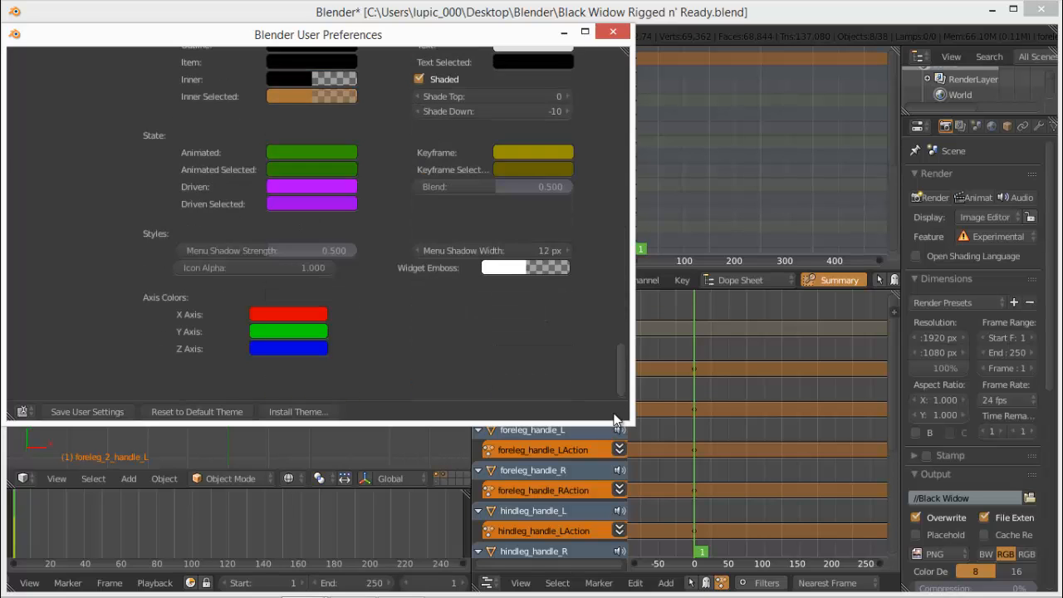
drag(617, 341, 583, 39)
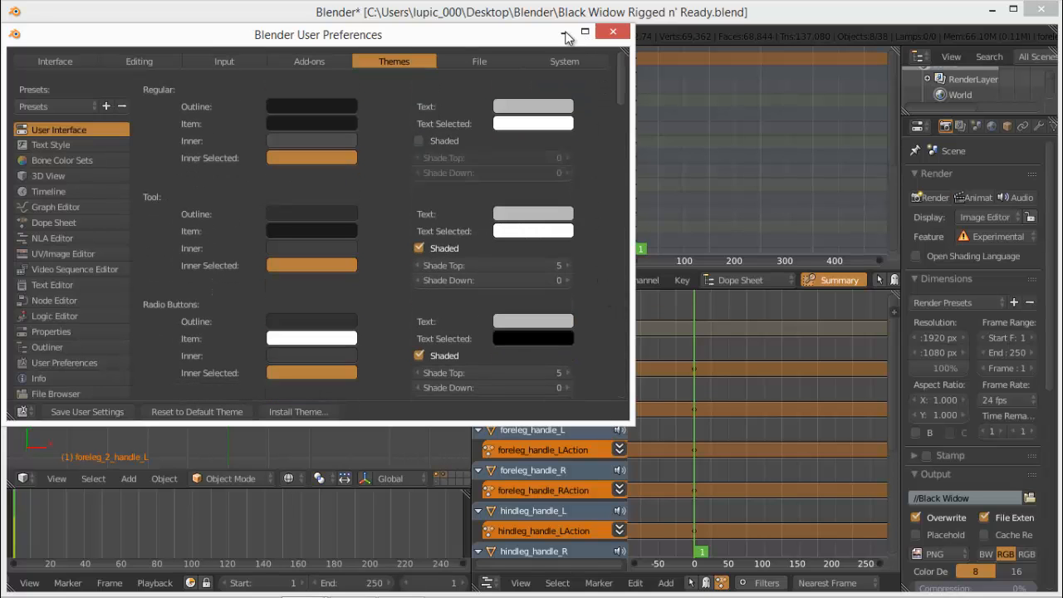
- Try the Rtheme and Science Lab theme presets and reposition the preferences window to see their effect
click(64, 108)
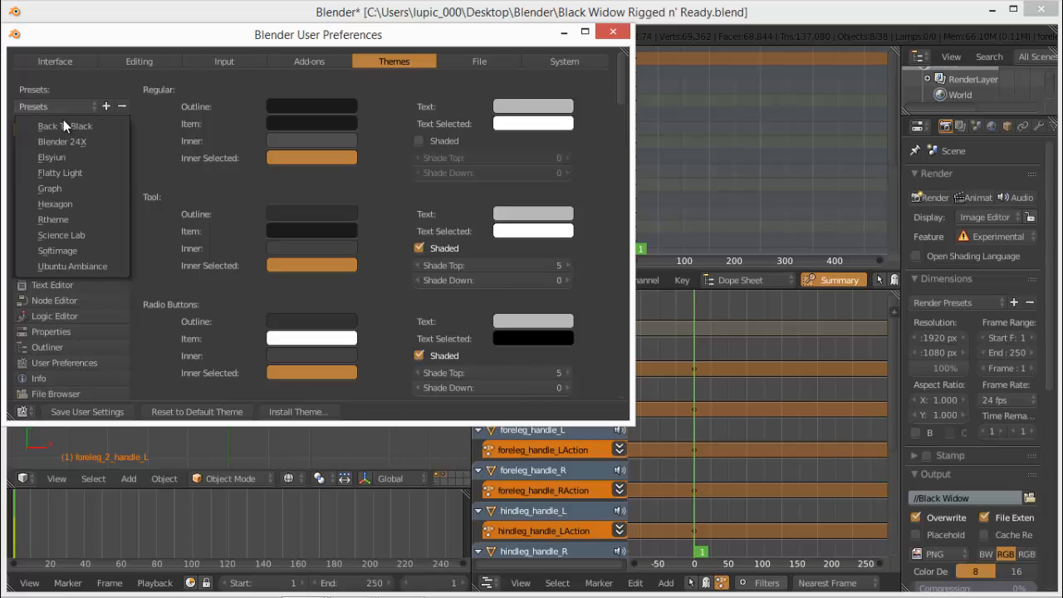
click(88, 219)
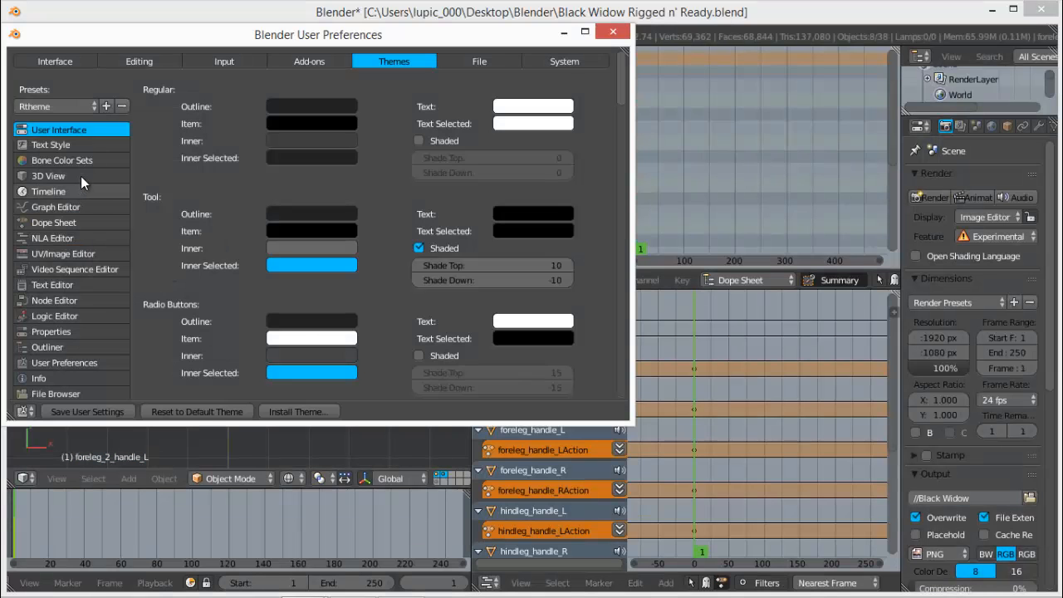
click(73, 106)
click(68, 235)
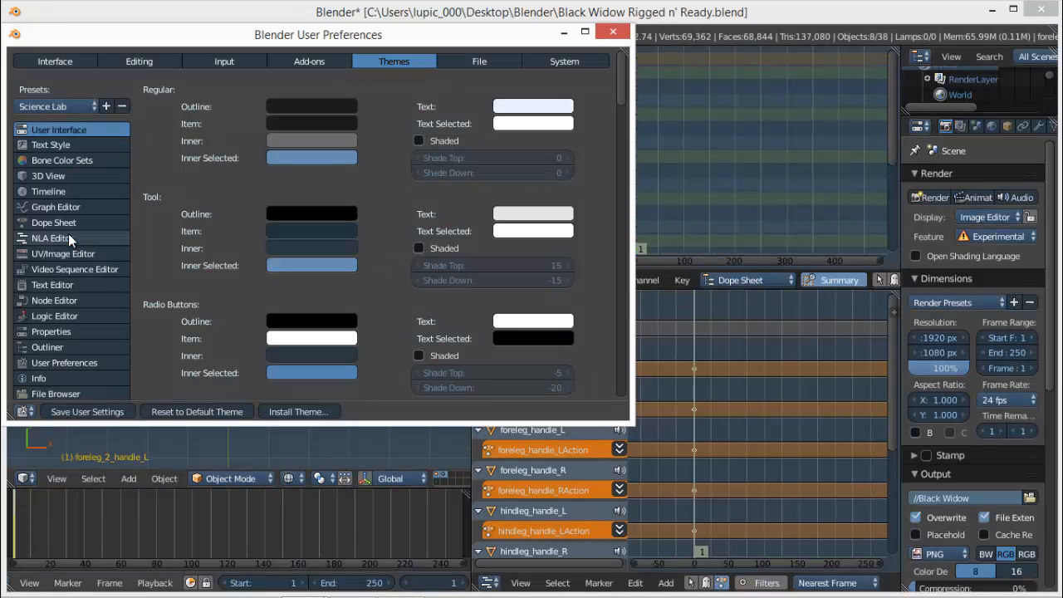
drag(441, 42, 443, 47)
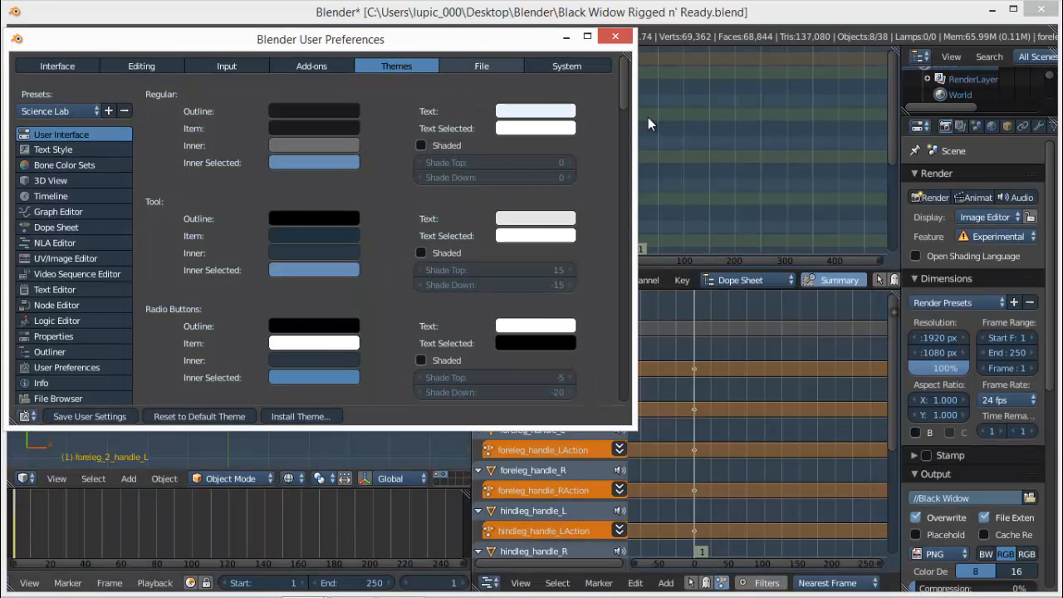
drag(773, 138, 281, 61)
drag(415, 73, 507, 73)
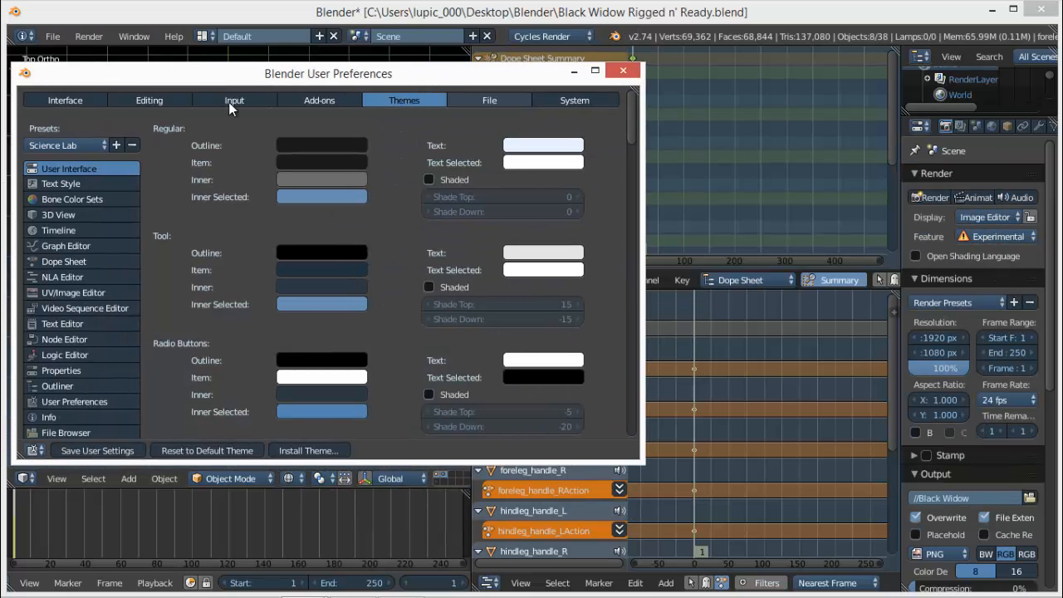
- Switch the theme preset to Elsyiun and close the user preferences
click(67, 144)
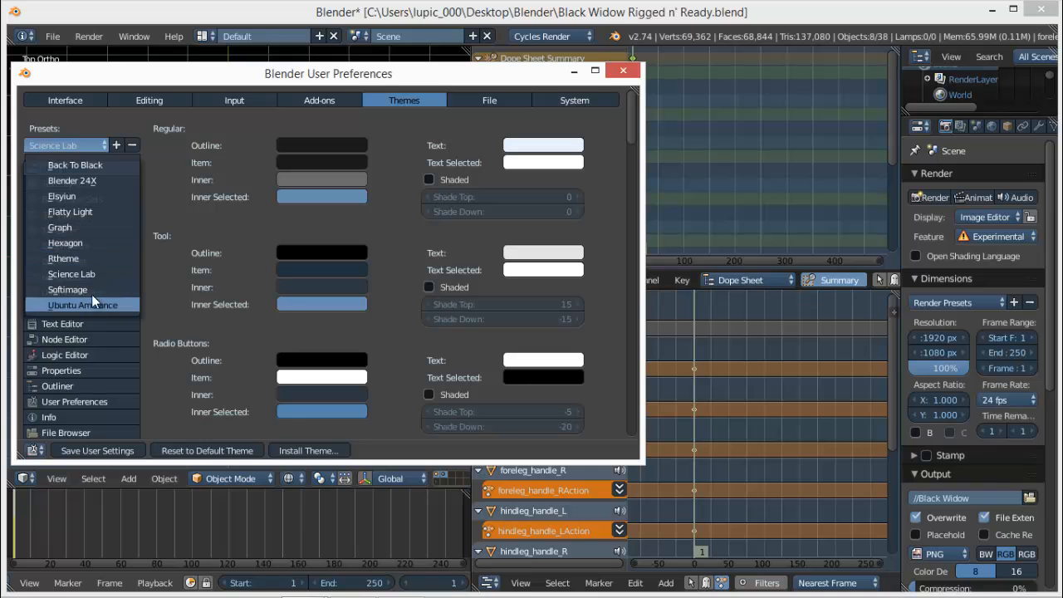
click(109, 196)
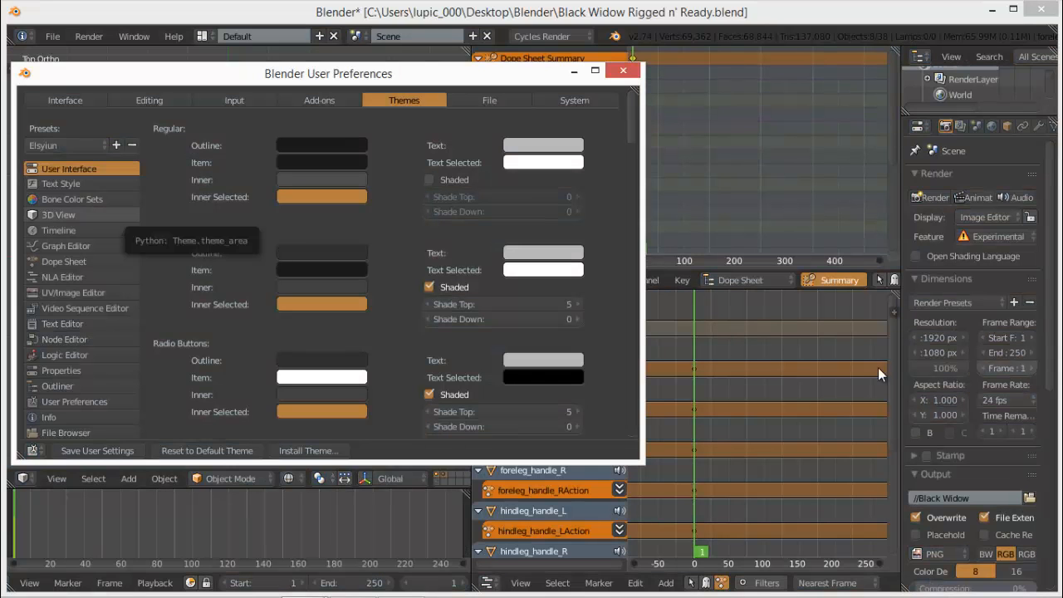
click(623, 70)
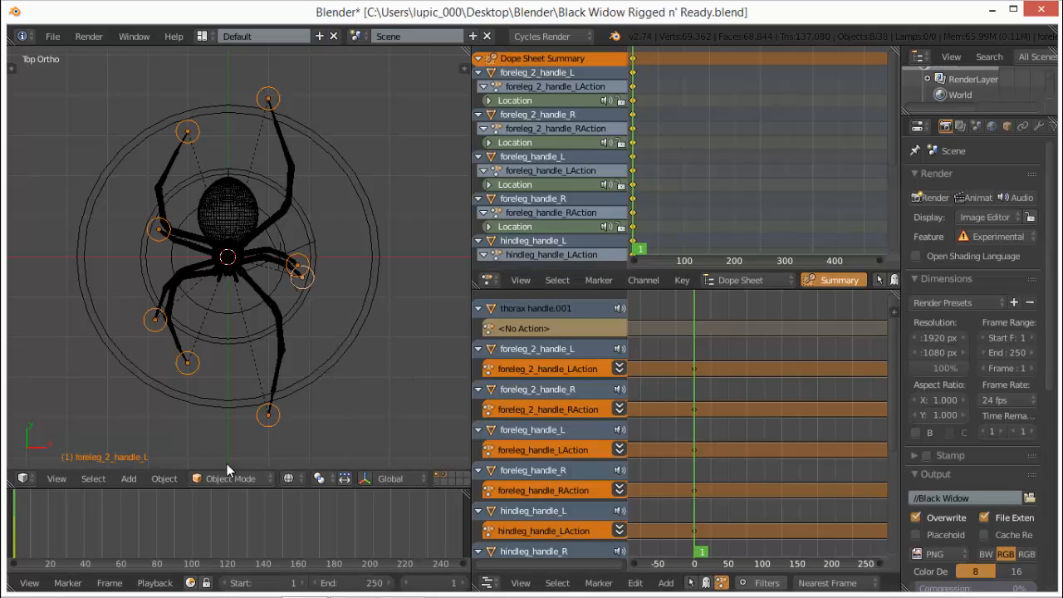
- Set the current frame to 5 in the timeline and shrink the timeline to enlarge the 3D view
scroll(154, 534, up, 9)
middle_drag(153, 534, 396, 541)
scroll(177, 537, up, 3)
click(232, 521)
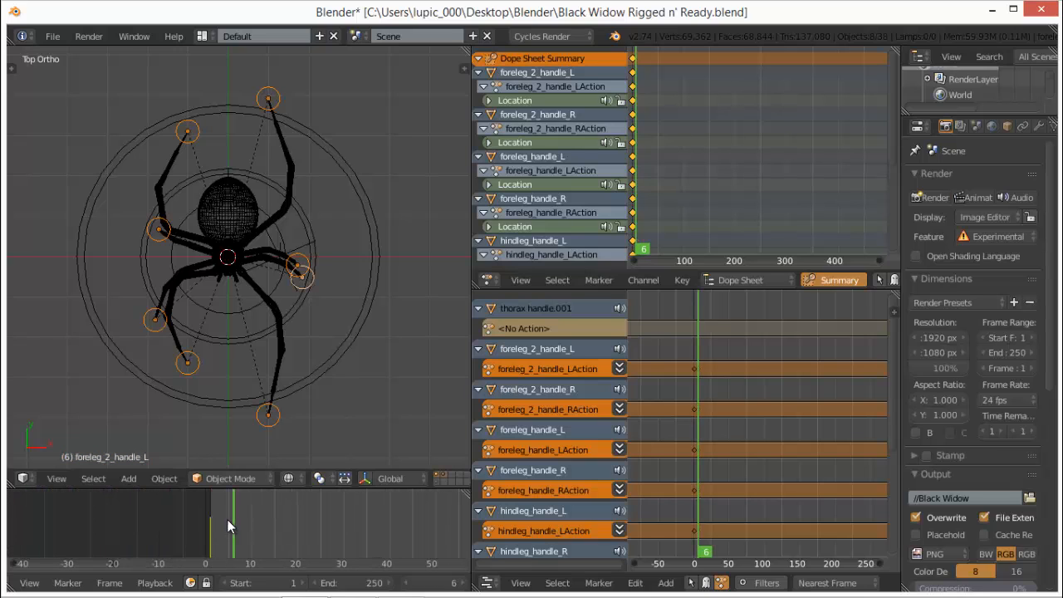
key(Left)
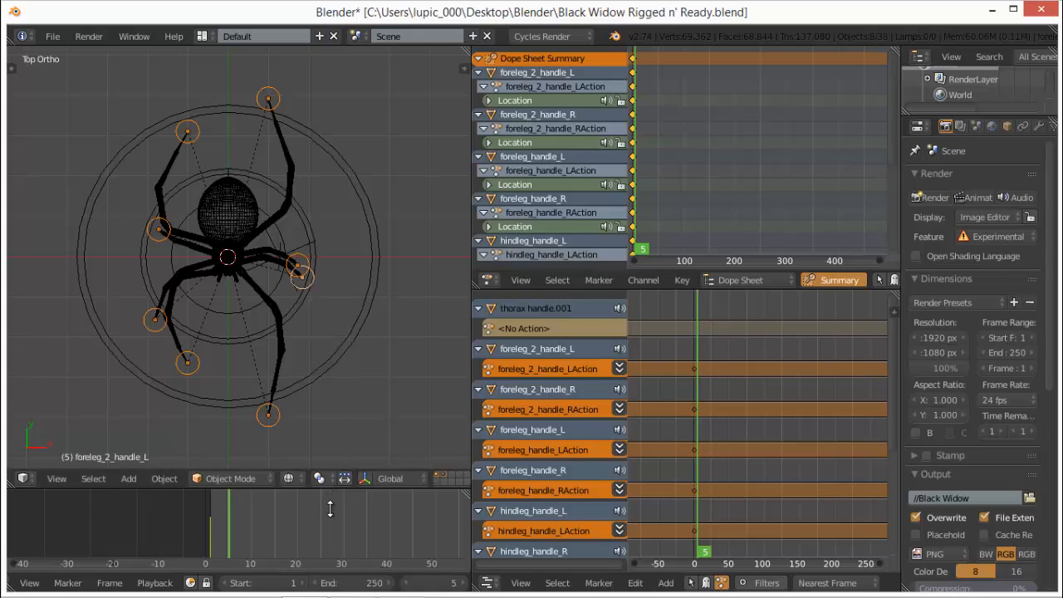
drag(332, 492, 332, 531)
- Move foreleg_handle_L backward along the global Y axis until it is about level with foreleg_handle_R
scroll(346, 406, up, 1)
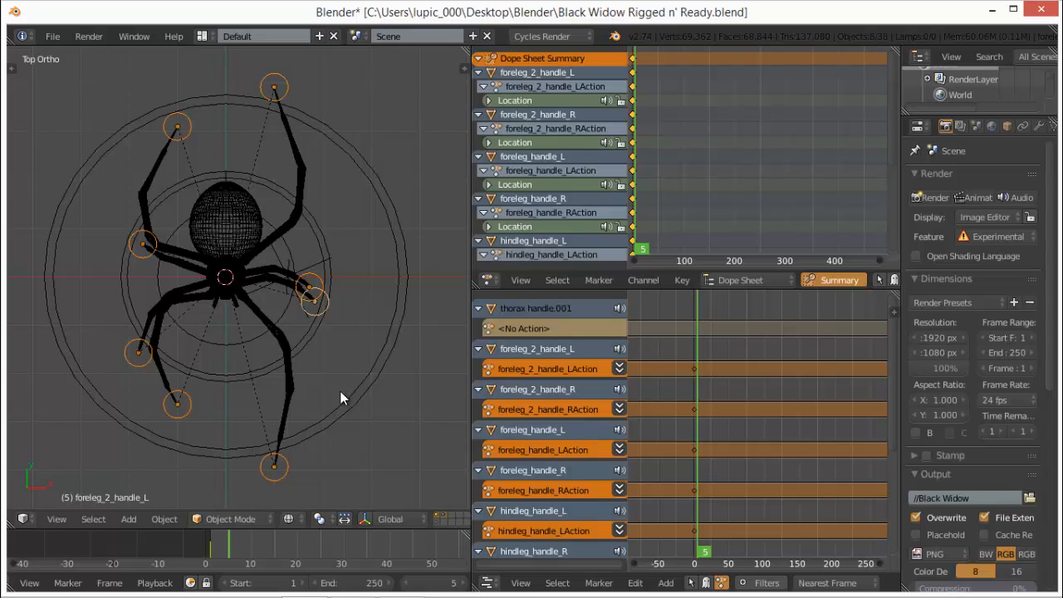
right_click(284, 481)
key(g)
key(y)
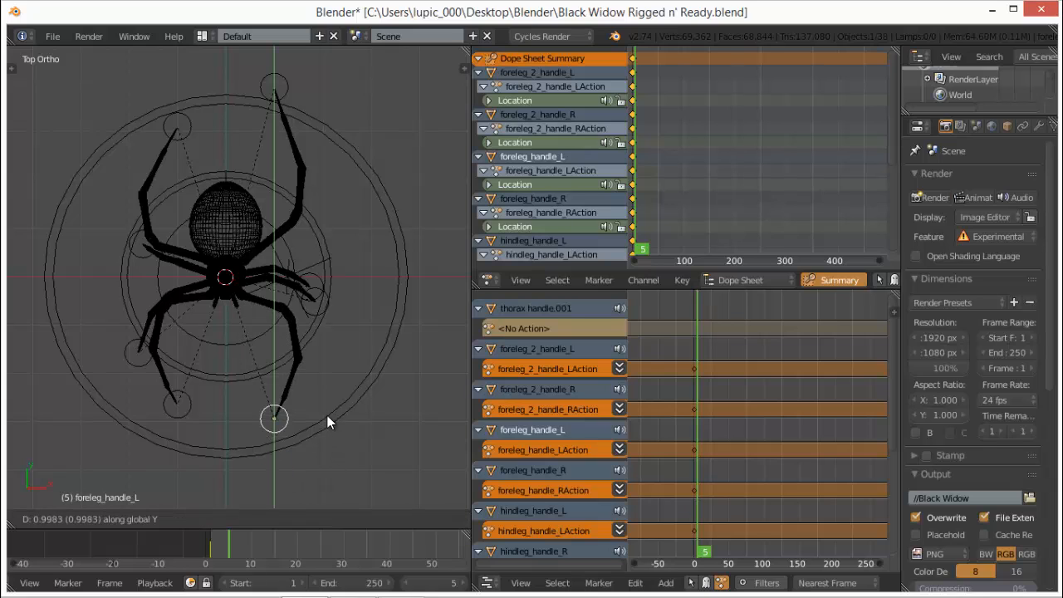
click(290, 402)
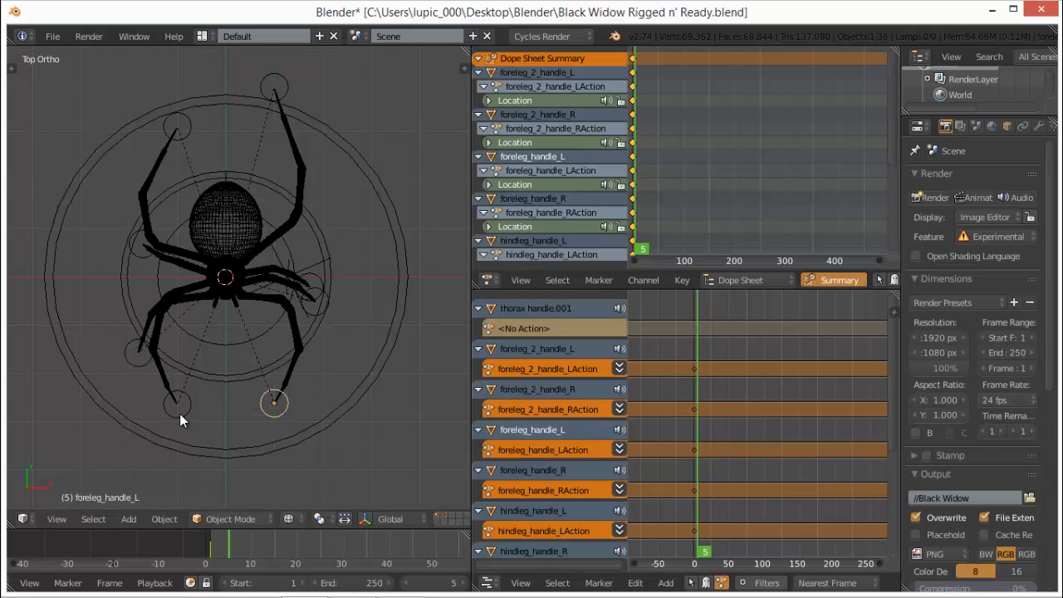
- Move foreleg_handle_R forward along the global Y axis until it is well ahead of foreleg_handle_L
right_click(179, 412)
key(g)
key(y)
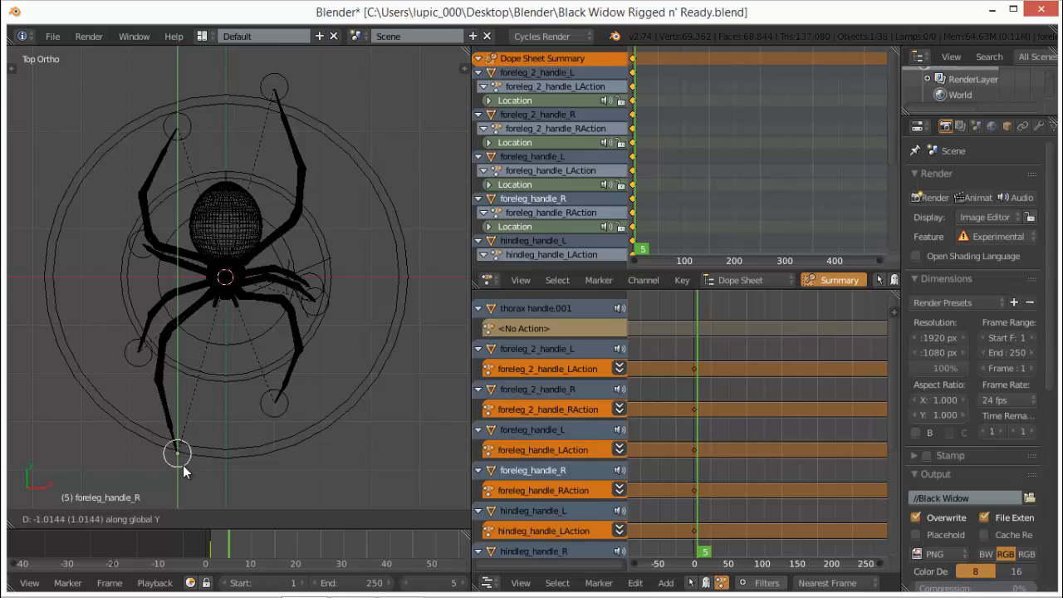
click(160, 403)
- Move foreleg_2_handle_R backward along the global Y axis until it is about level with foreleg_2_handle_L
right_click(144, 366)
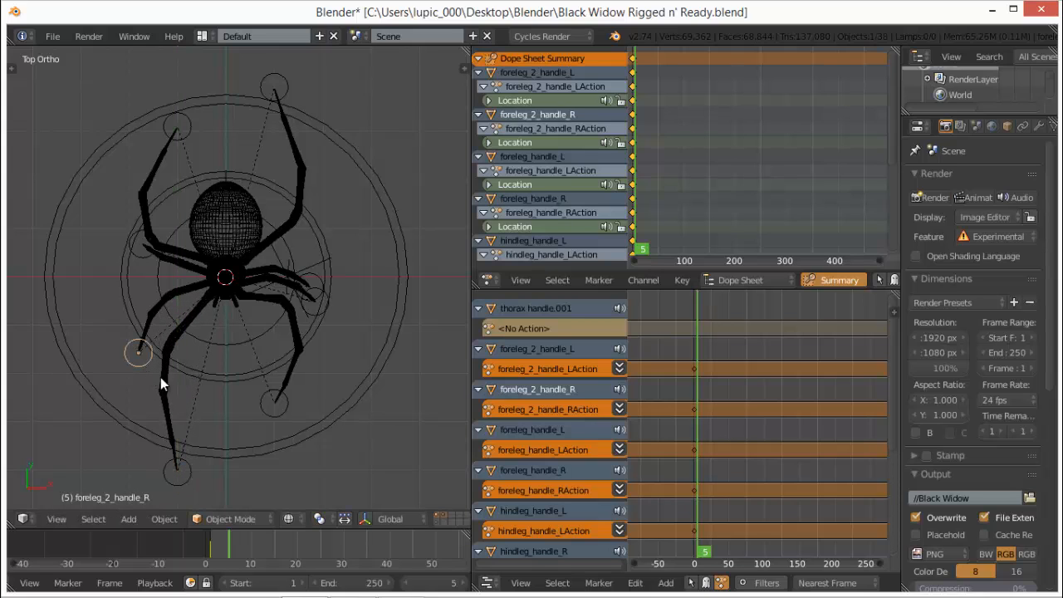
key(g)
key(y)
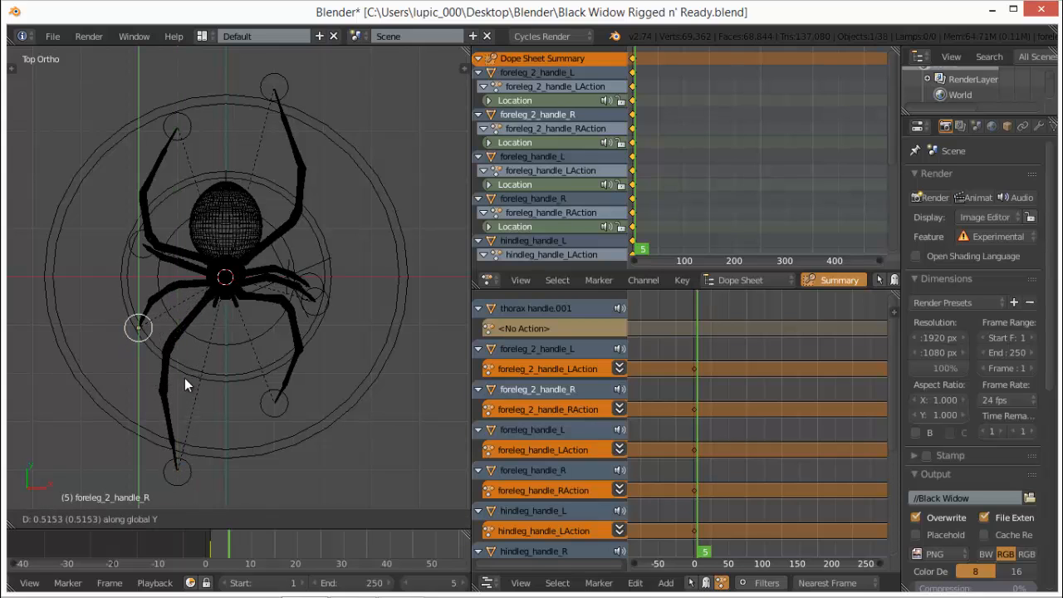
click(181, 364)
- Move midleg_handle_R forward along the global Y axis by about 0.8 units
right_click(140, 255)
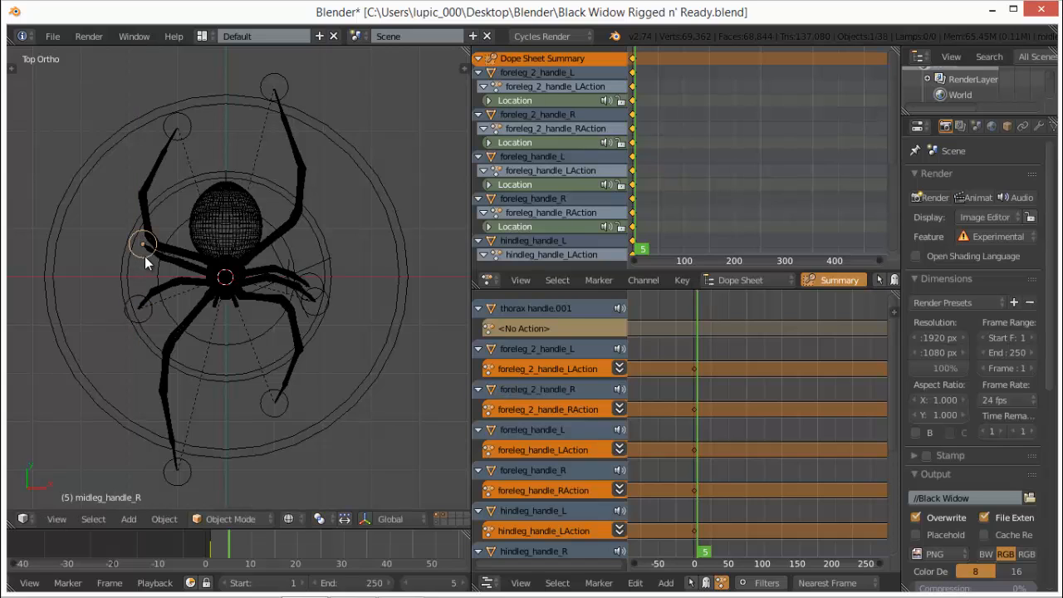
key(g)
key(y)
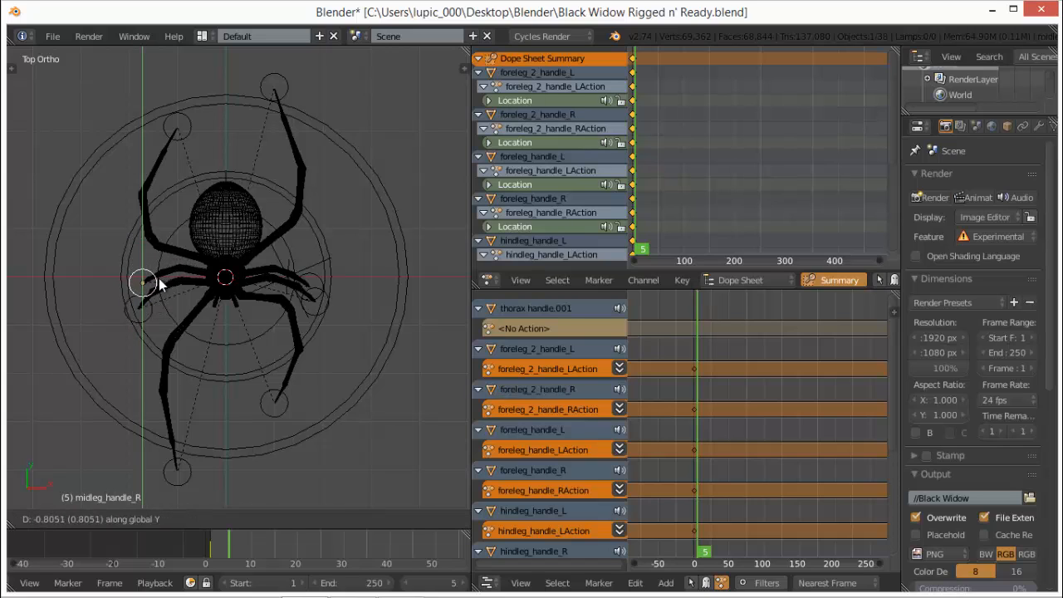
click(159, 279)
- Move hindleg_handle_R backward along the global Y axis until it is about level with hindleg_handle_L
right_click(189, 131)
key(g)
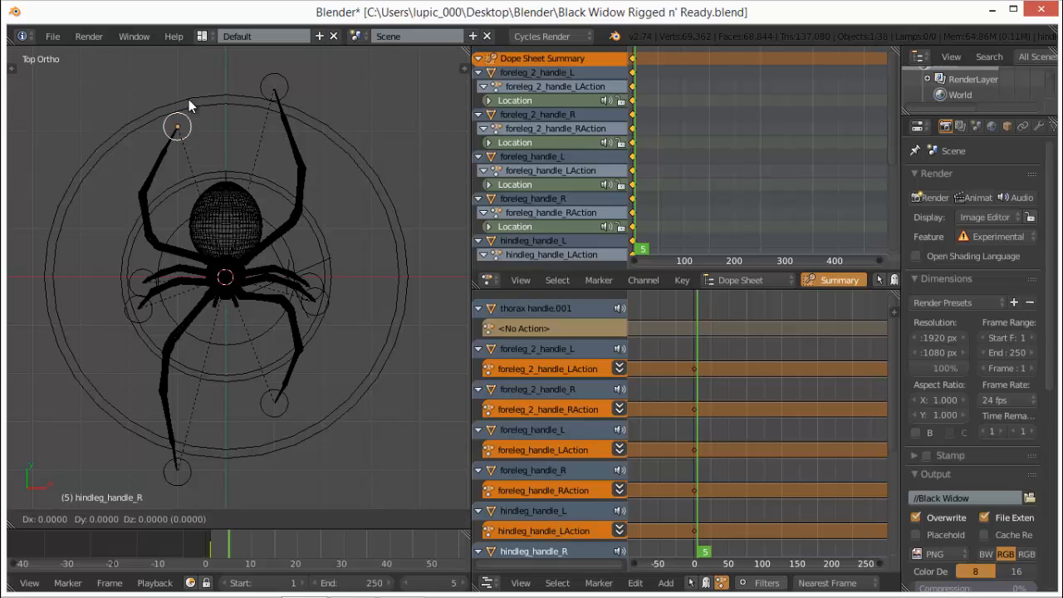
key(y)
click(194, 89)
- Move hindleg_handle_L forward along the global Y axis by about 0.77 units, ahead of hindleg_handle_R
right_click(282, 89)
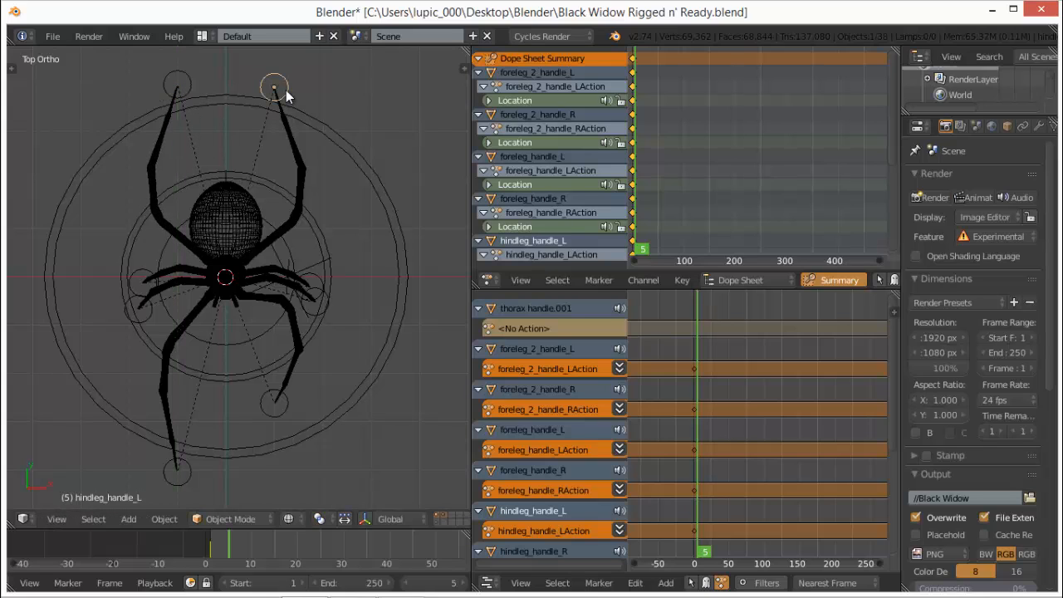
key(g)
key(y)
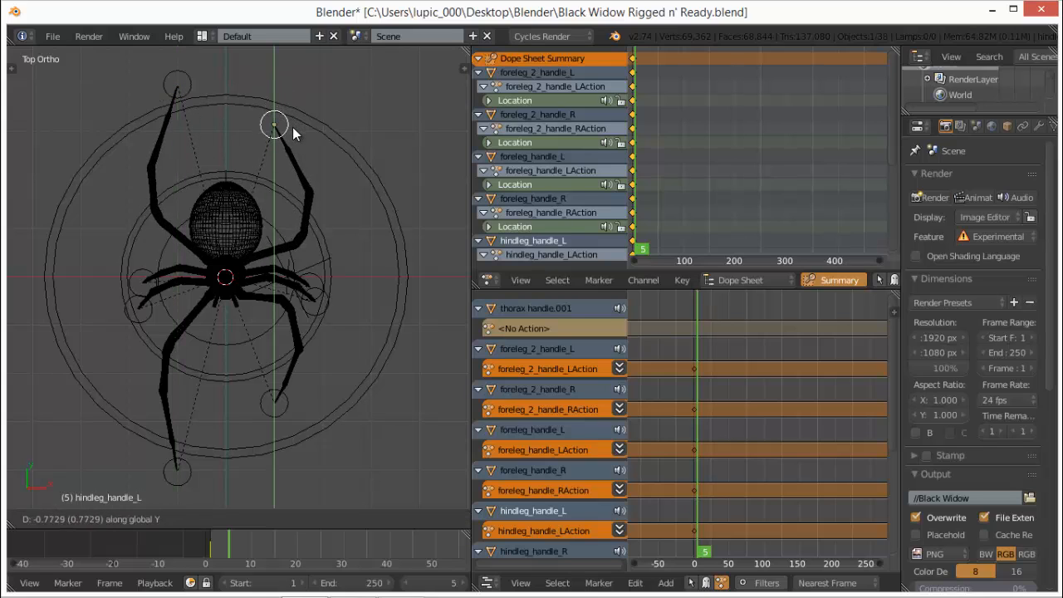
click(293, 127)
- Move midleg_handle_L backward along the global Y axis until it sits slightly behind midleg_handle_R
right_click(312, 281)
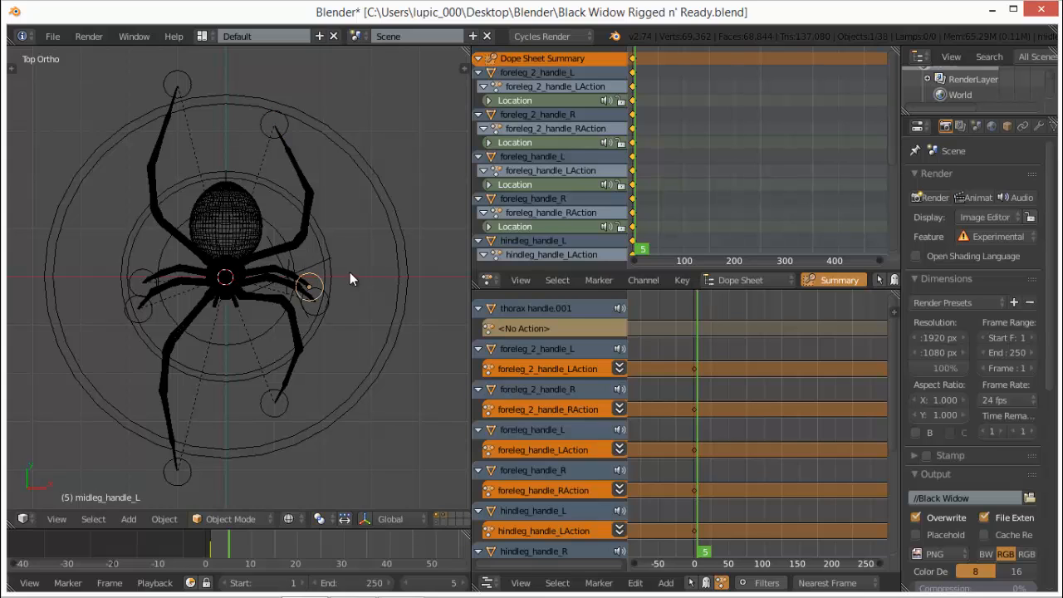
key(g)
key(y)
click(355, 242)
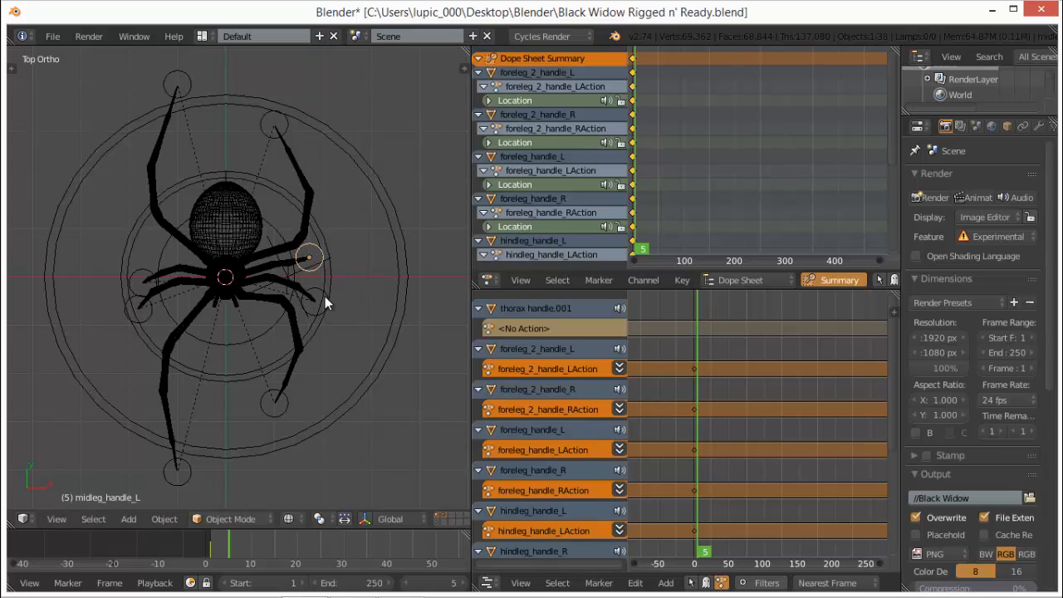
- Move foreleg_2_handle_L forward along the global Y axis by about 0.7 units, ahead of foreleg_2_handle_R
right_click(313, 312)
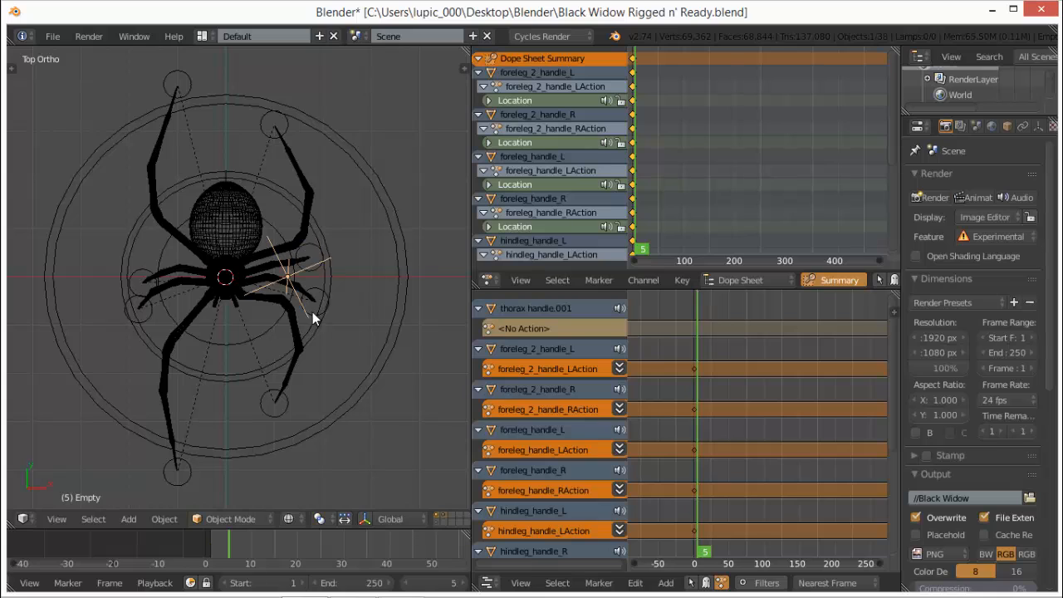
key(g)
key(y)
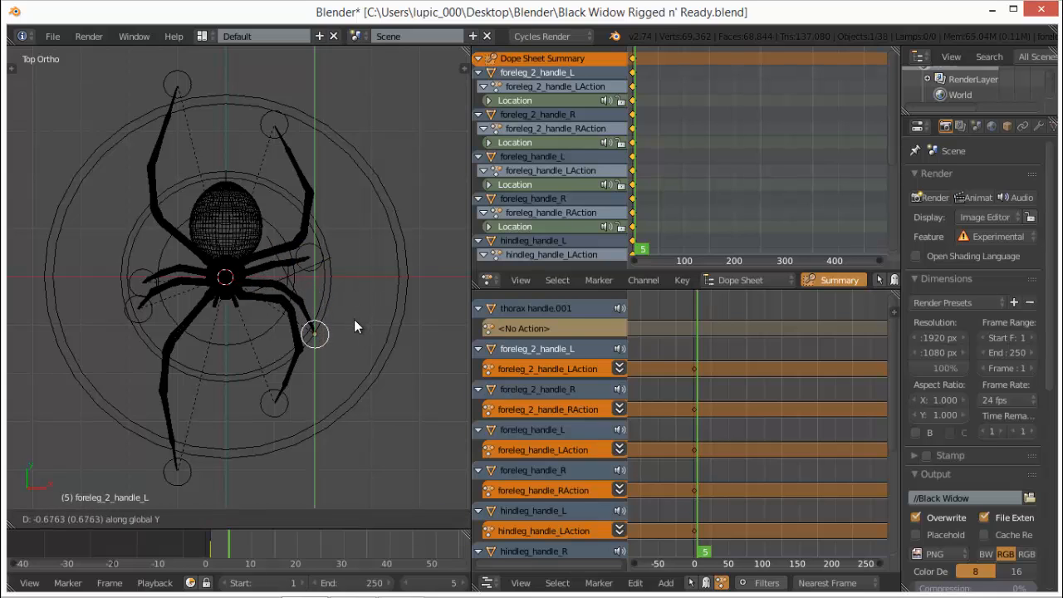
click(345, 337)
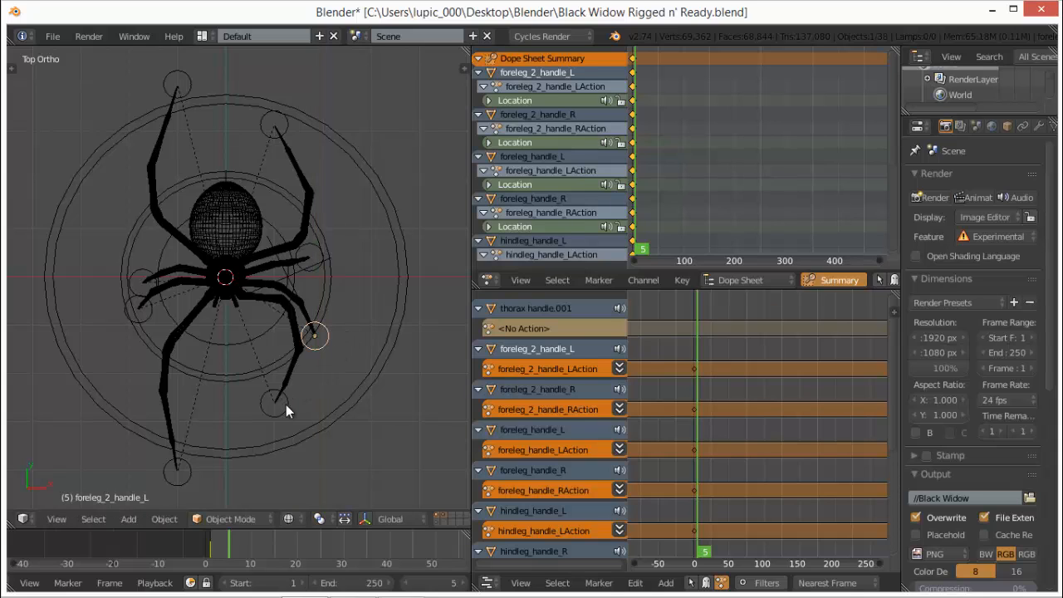
- Select all eight leg handles and insert a Location keyframe for them at frame 5
right_click(286, 405)
shift+right_click(327, 322)
shift+right_click(322, 252)
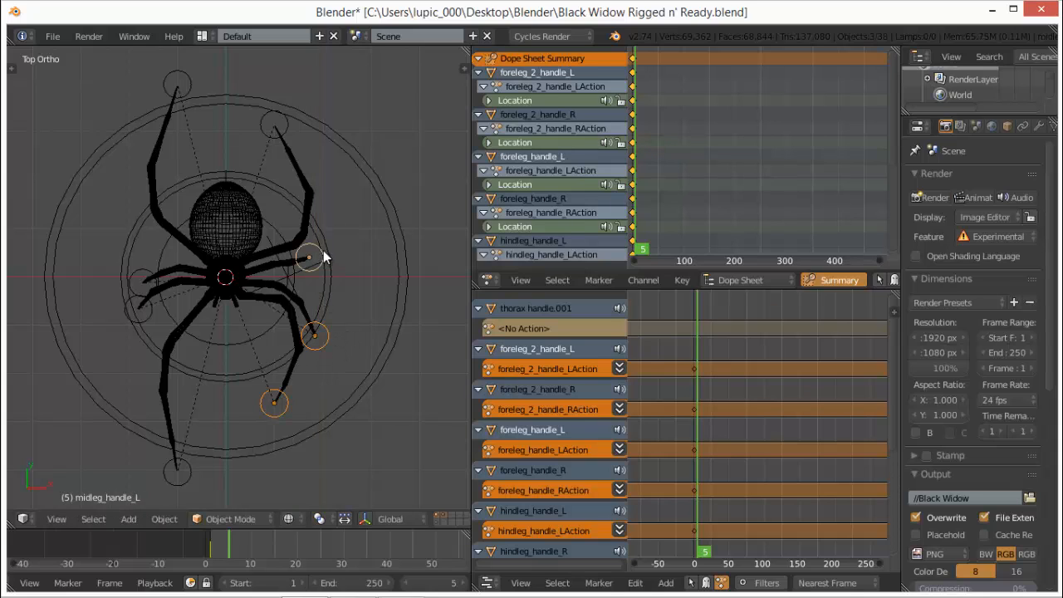
shift+right_click(277, 125)
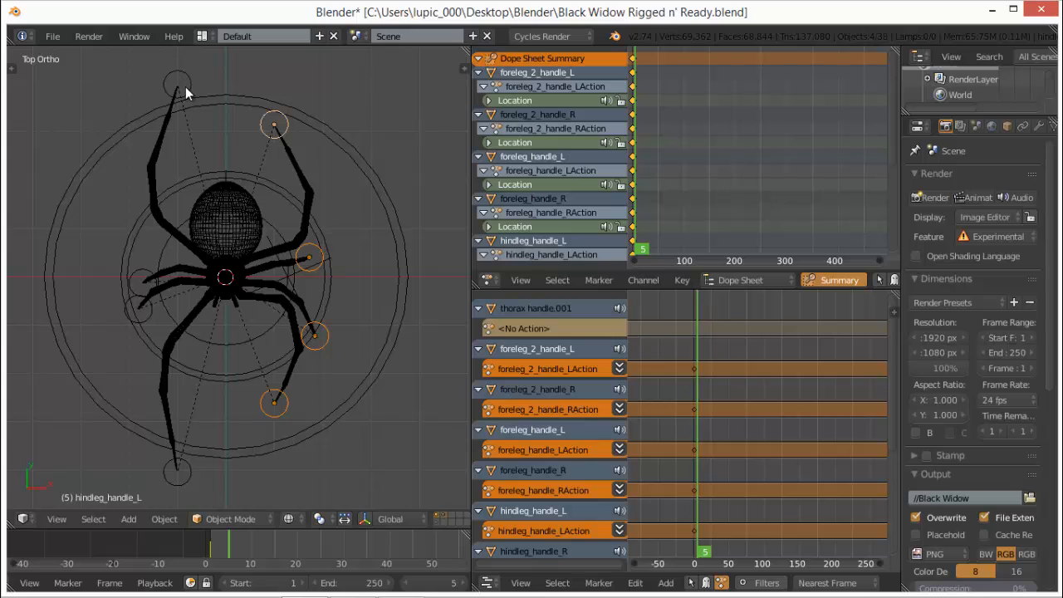
shift+right_click(184, 85)
shift+right_click(143, 282)
shift+right_click(140, 311)
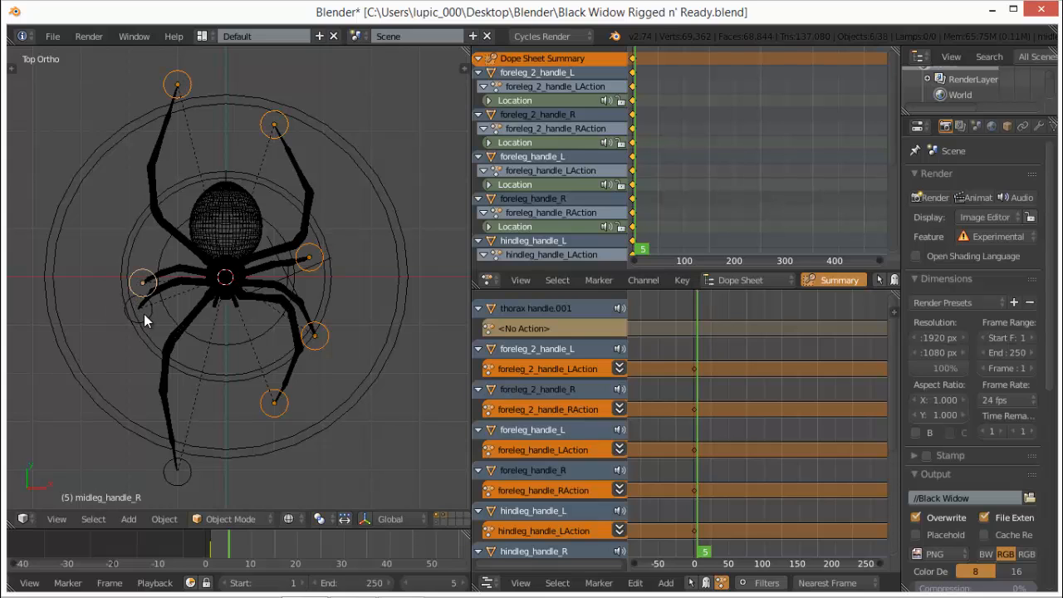
shift+right_click(177, 480)
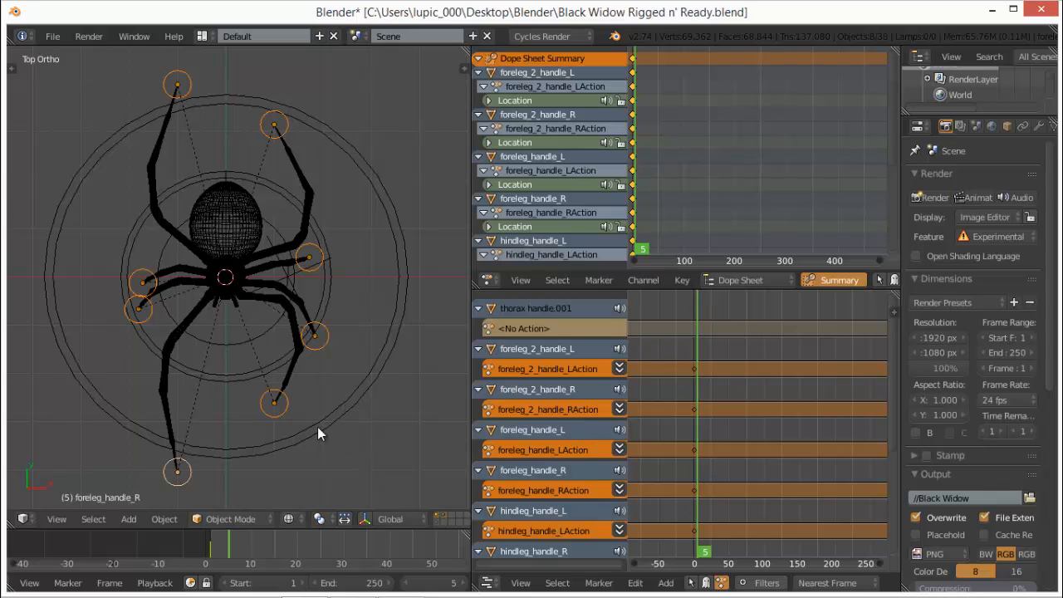
key(i)
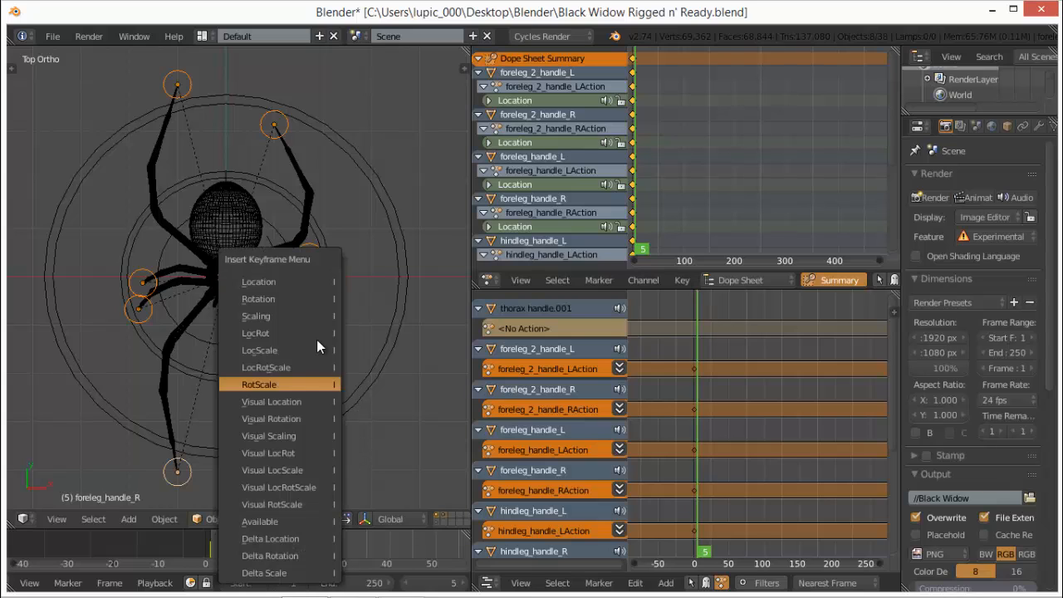
click(318, 283)
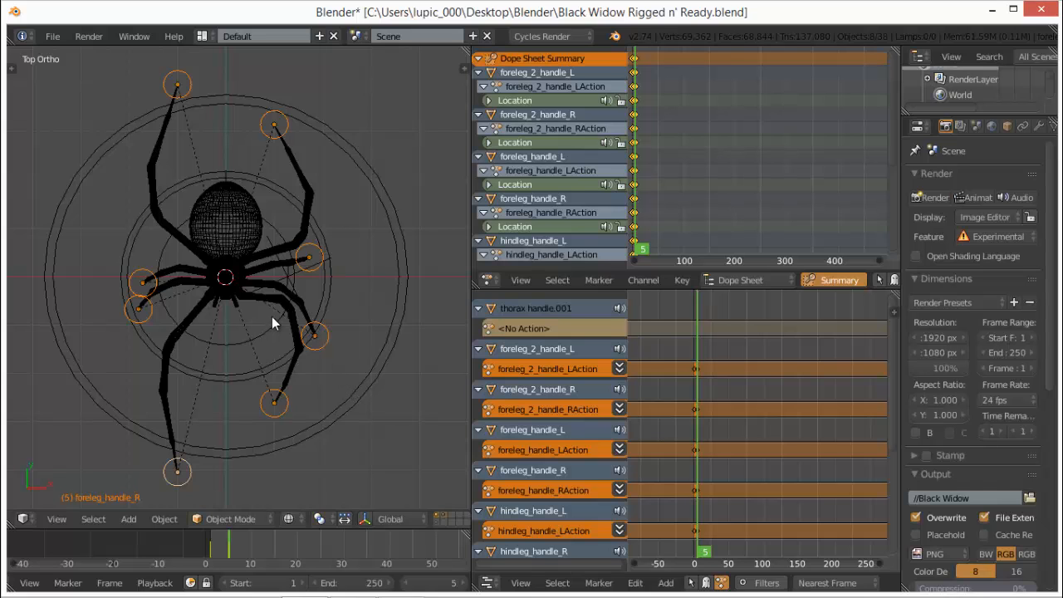
- Try moving foreleg_handle_L far forward along the global Y axis to test the leg's reach
middle_drag(271, 317, 199, 259)
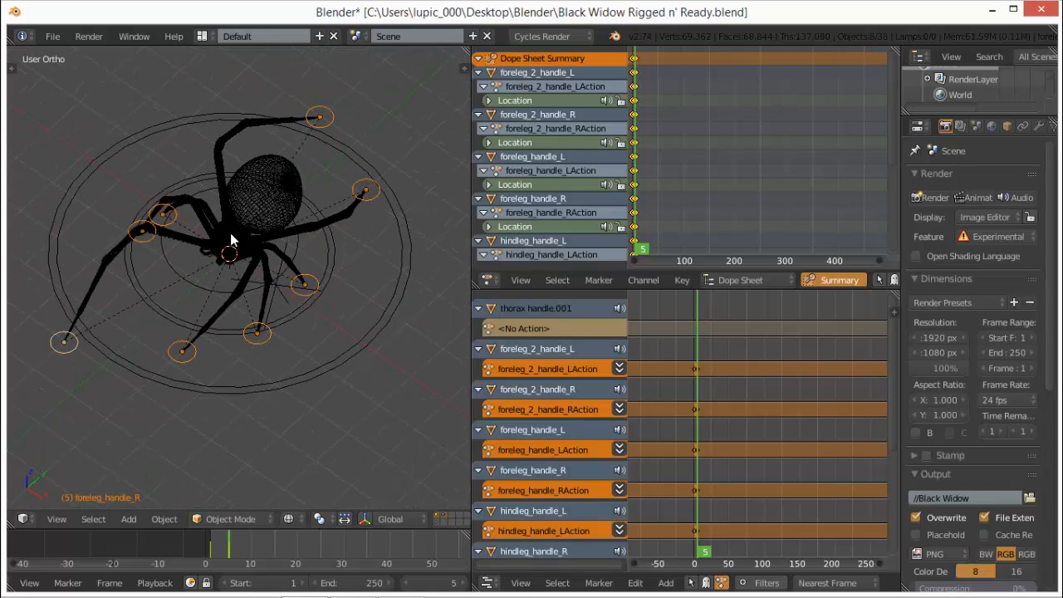
scroll(237, 214, up, 4)
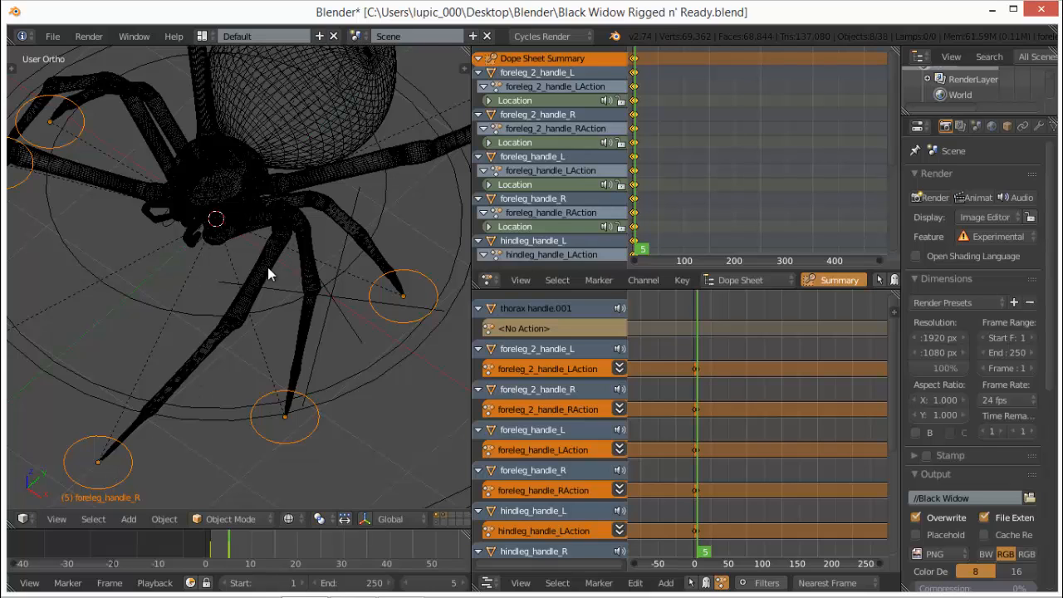
right_click(119, 474)
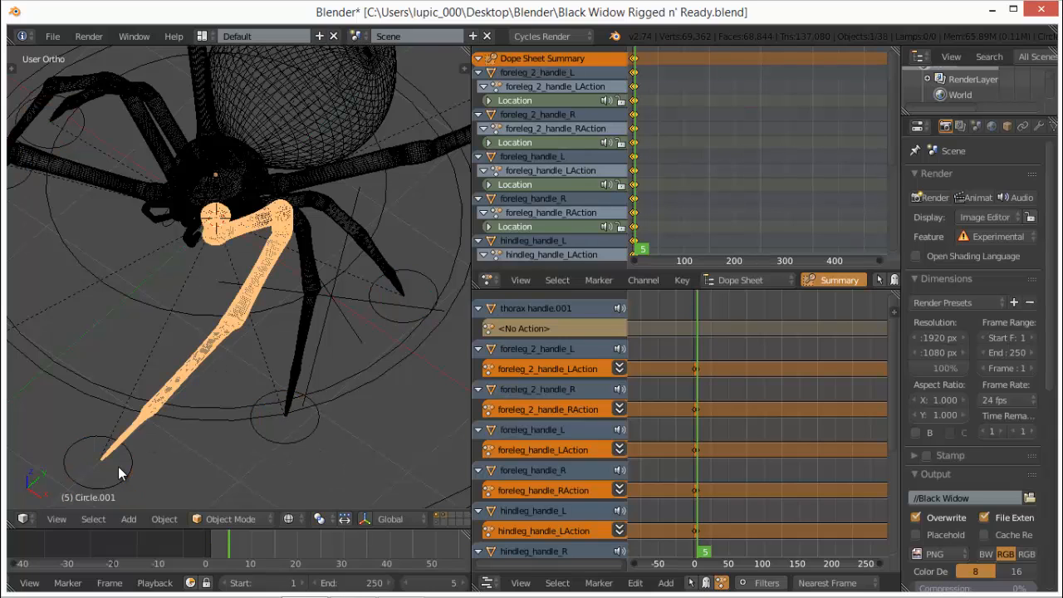
right_click(130, 476)
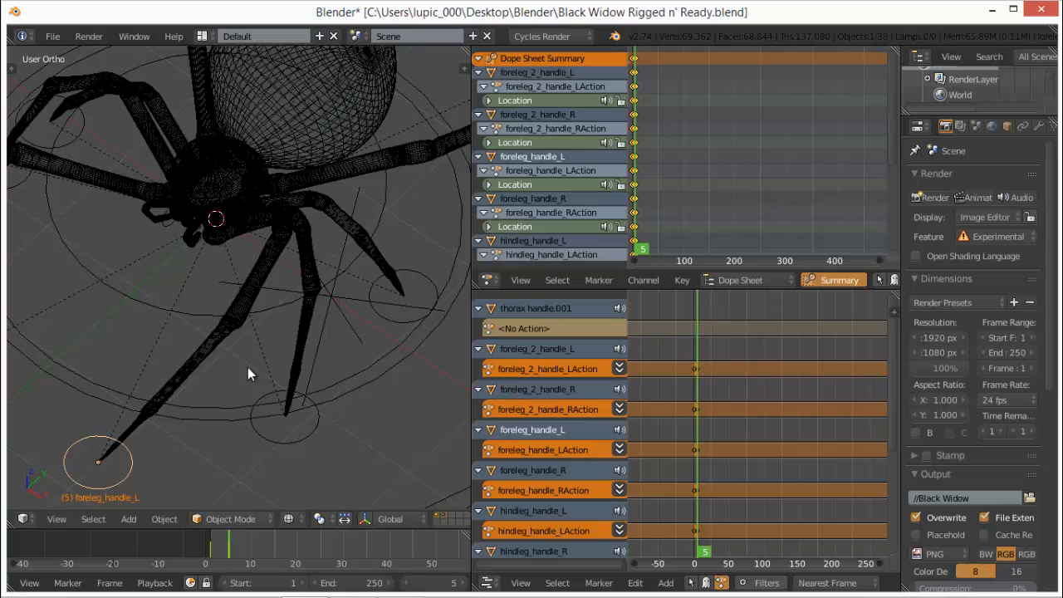
key(g)
key(y)
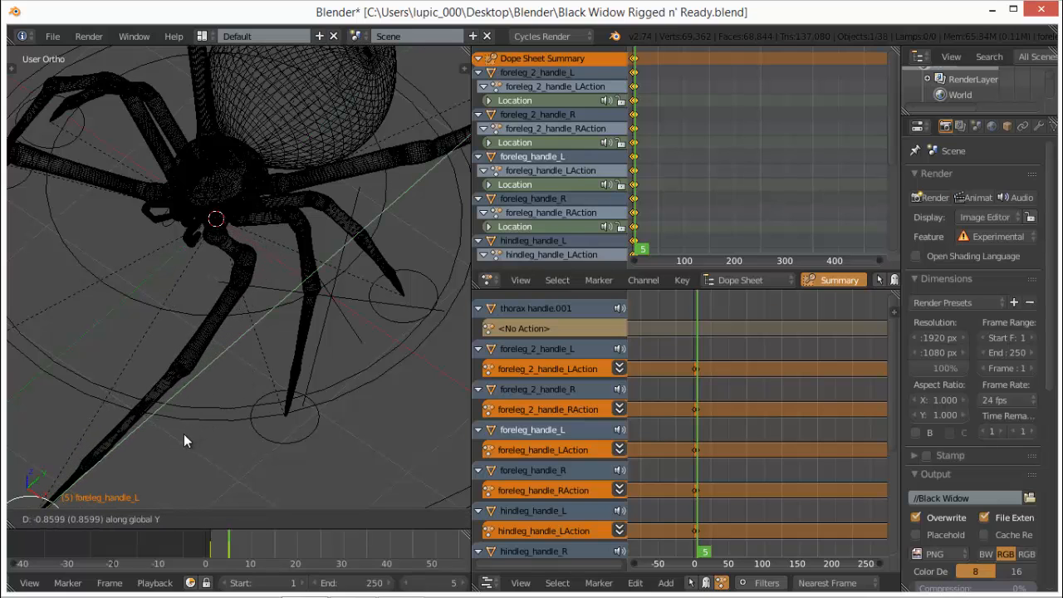
scroll(169, 446, down, 5)
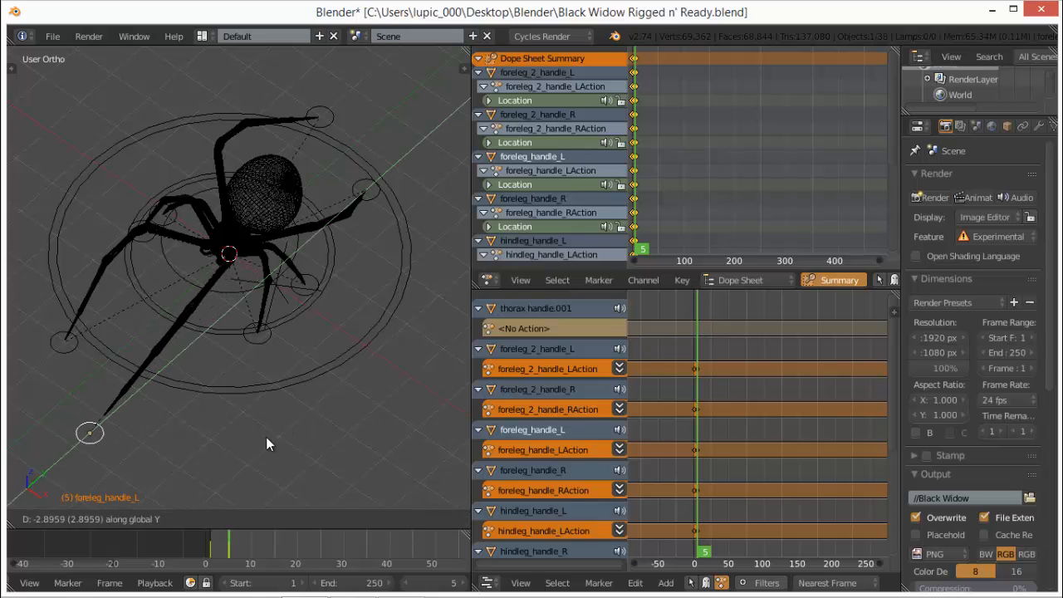
right_click(291, 415)
- Step back through the frames to the start and forward to frame 4 to check the leg motion from above
middle_drag(223, 353, 226, 289)
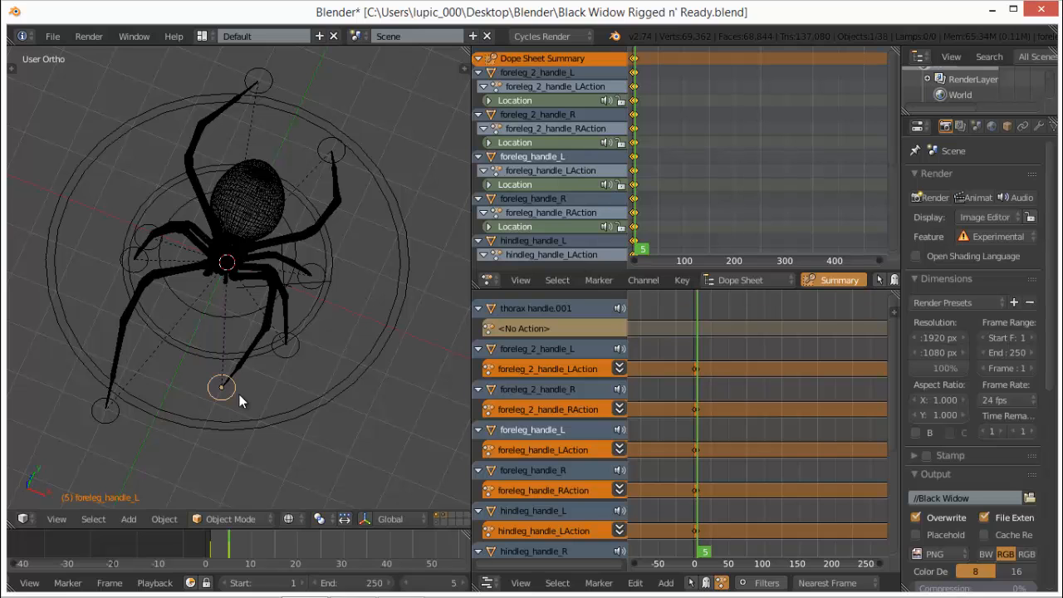
middle_drag(264, 412, 370, 367)
scroll(340, 384, up, 3)
scroll(370, 367, down, 4)
scroll(696, 177, up, 7)
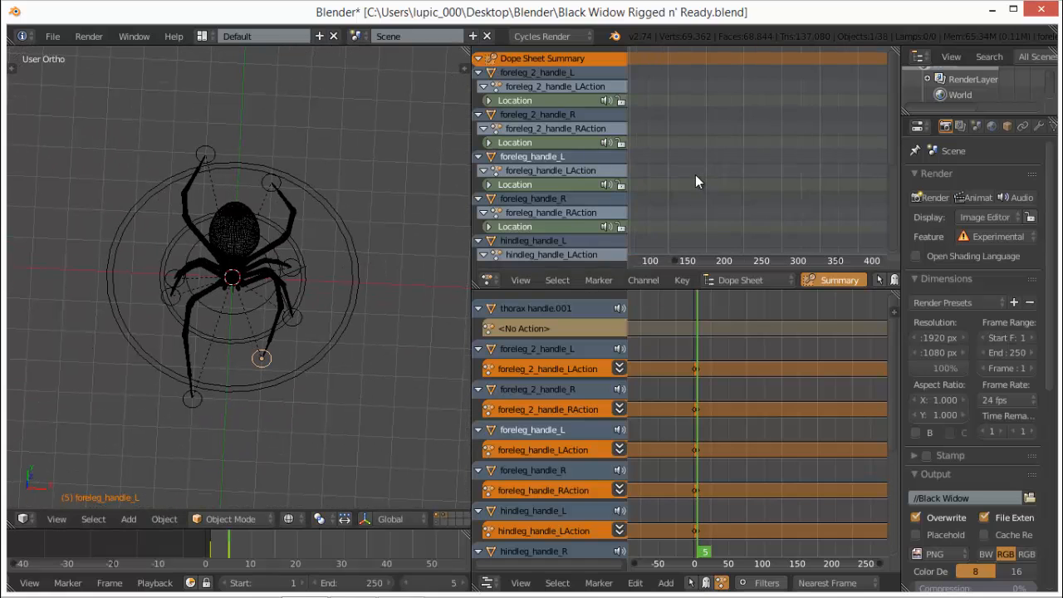
middle_drag(721, 154, 854, 162)
scroll(695, 131, up, 1)
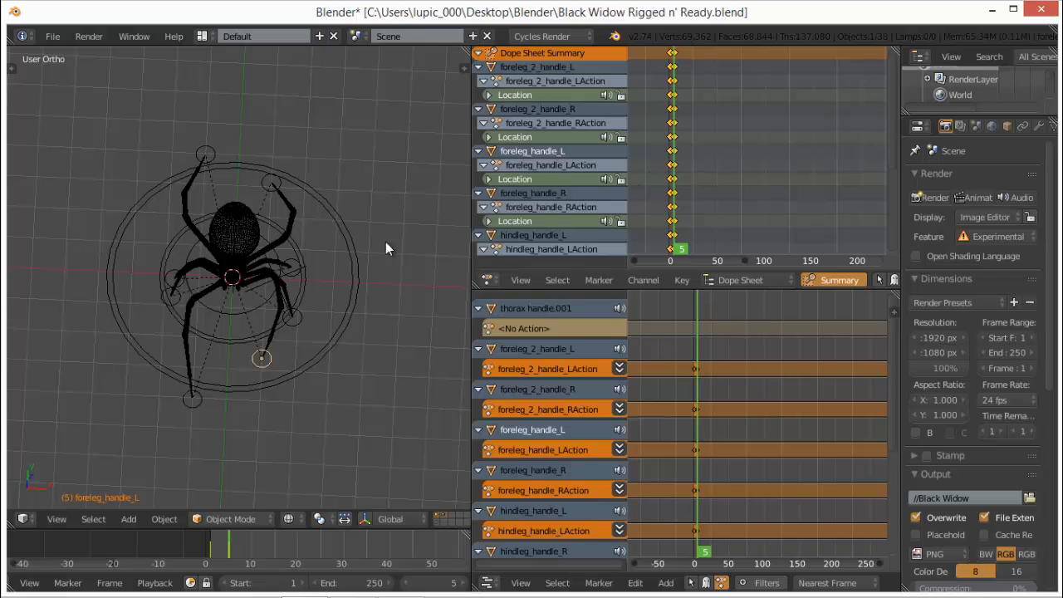
scroll(385, 242, down, 1)
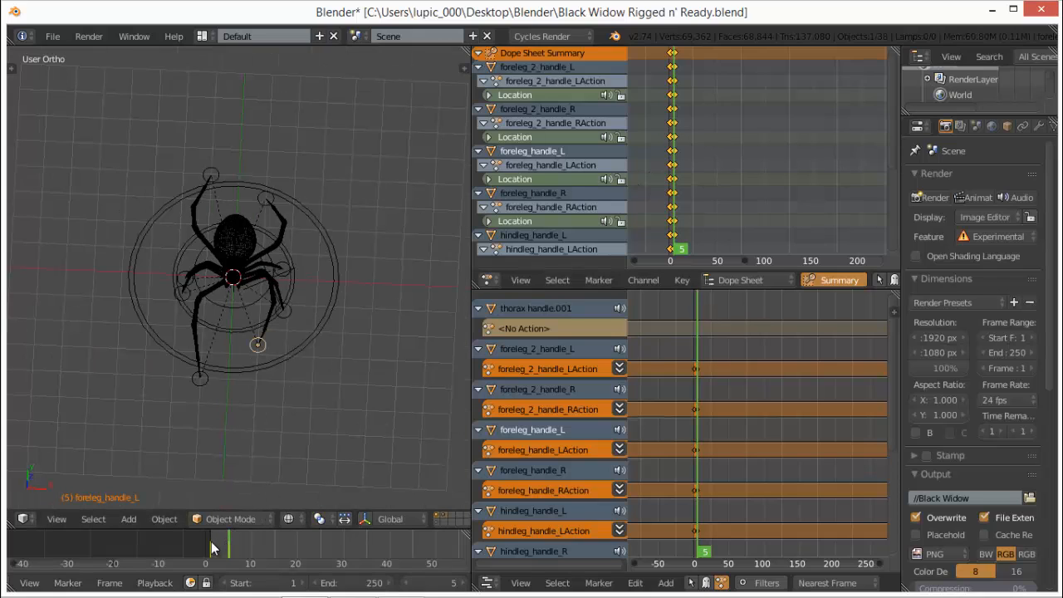
key(Left)
key(Left)
key(Left)
key(Left)
key(Left)
key(Right)
key(Right)
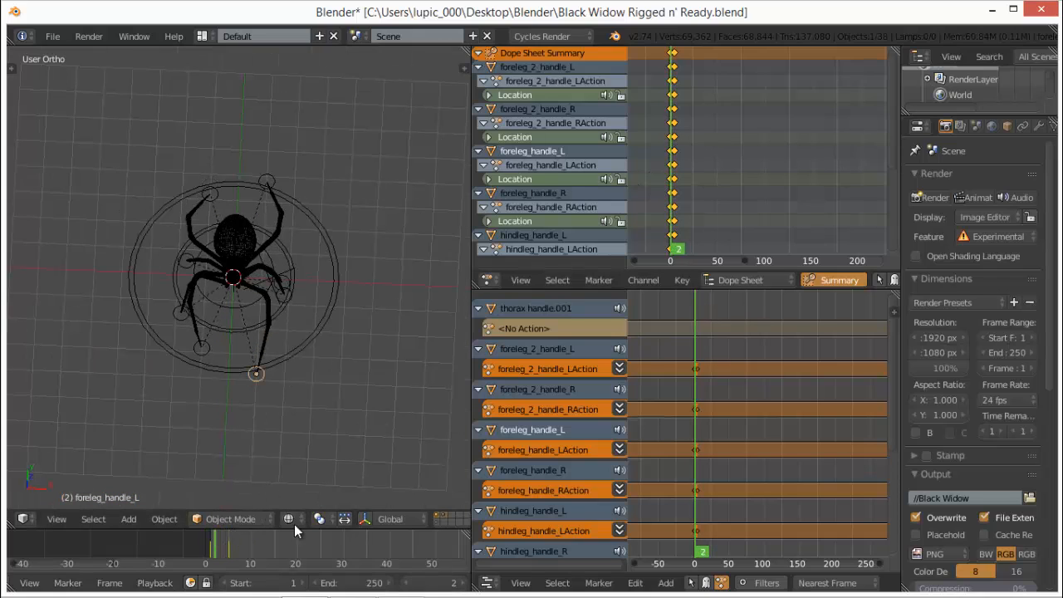
key(Right)
key(Right)
- Enable Simplify for the scene with a subdivision limit of 1 and child particles at 0, and return to the render settings
click(976, 125)
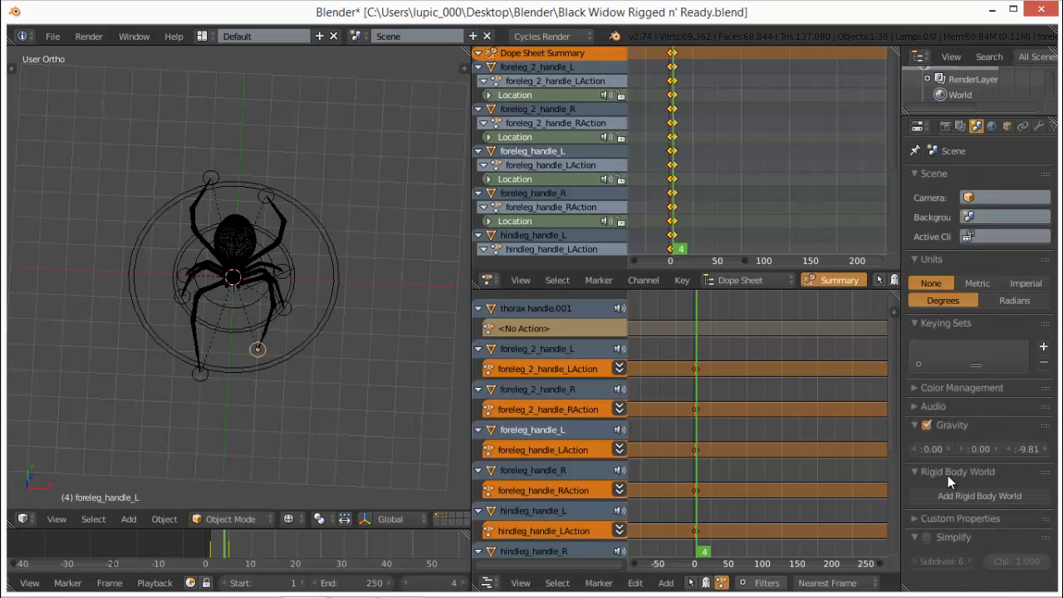
click(928, 539)
double_click(941, 561)
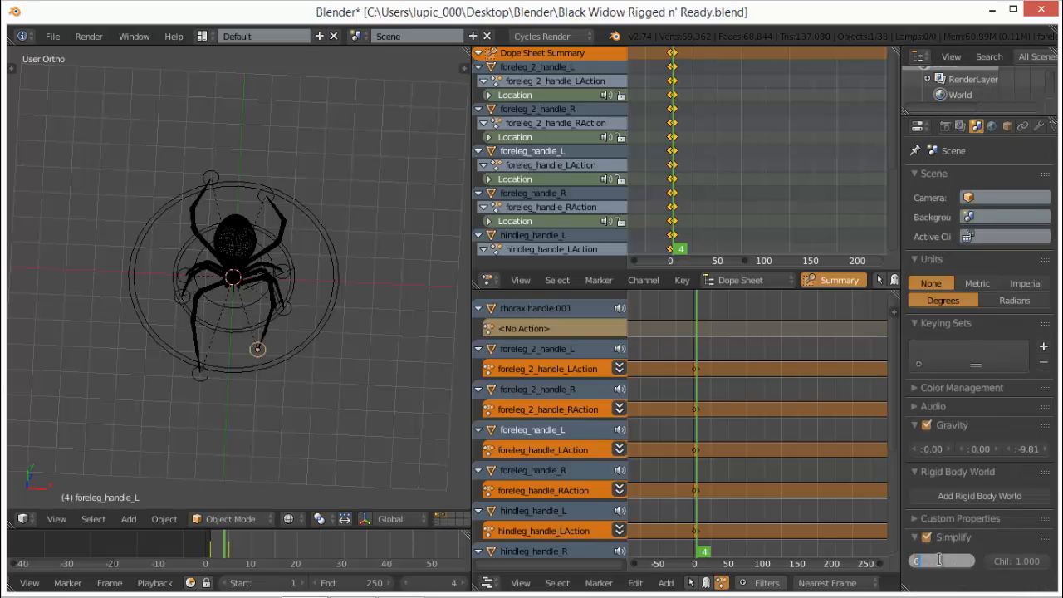
text(0)
key(Return)
double_click(943, 562)
text(1)
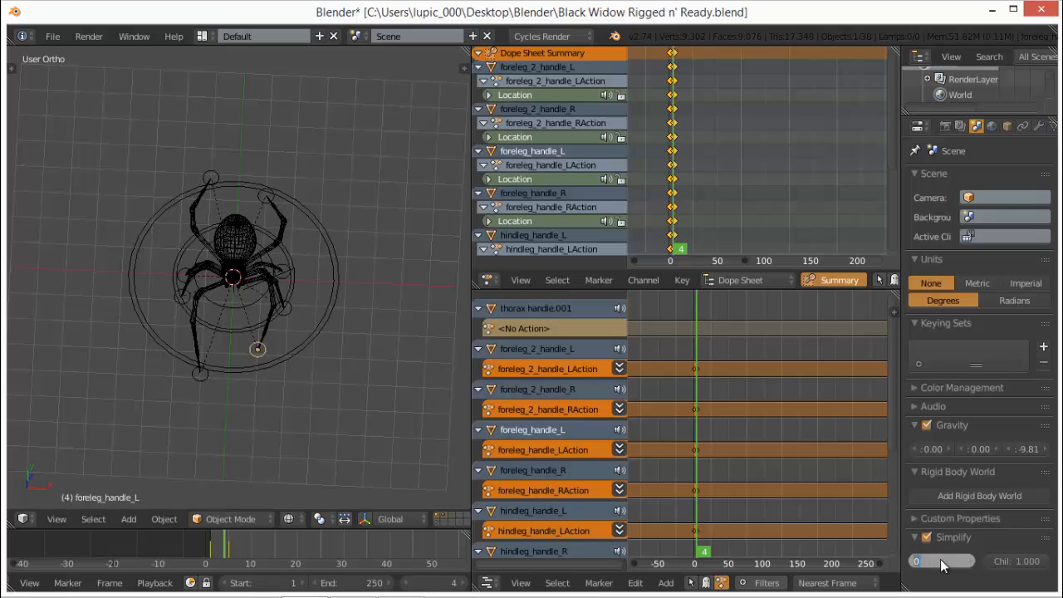
key(Return)
double_click(1019, 562)
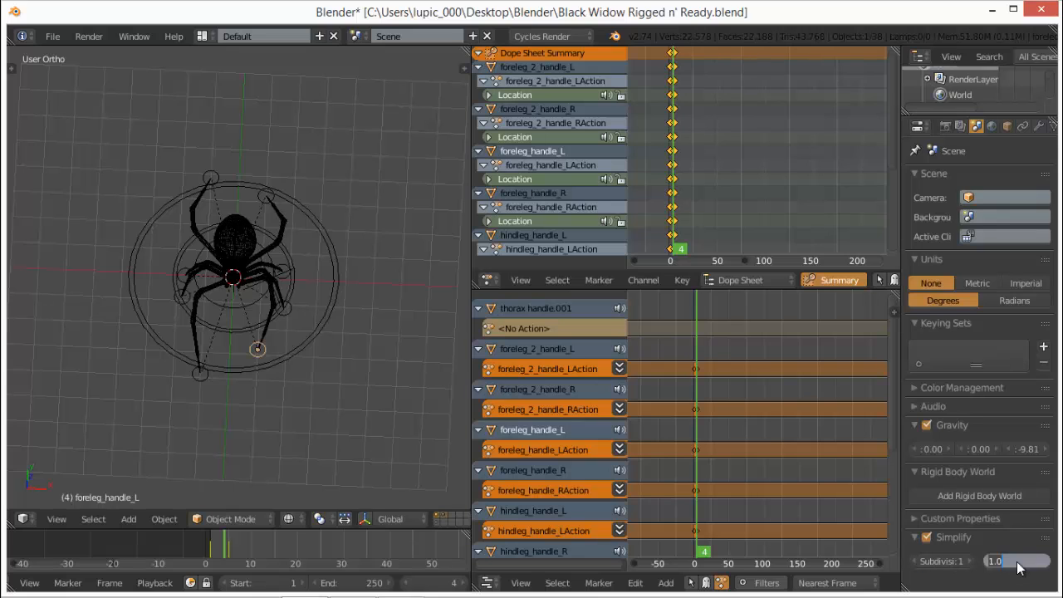
text(0)
key(Return)
click(944, 126)
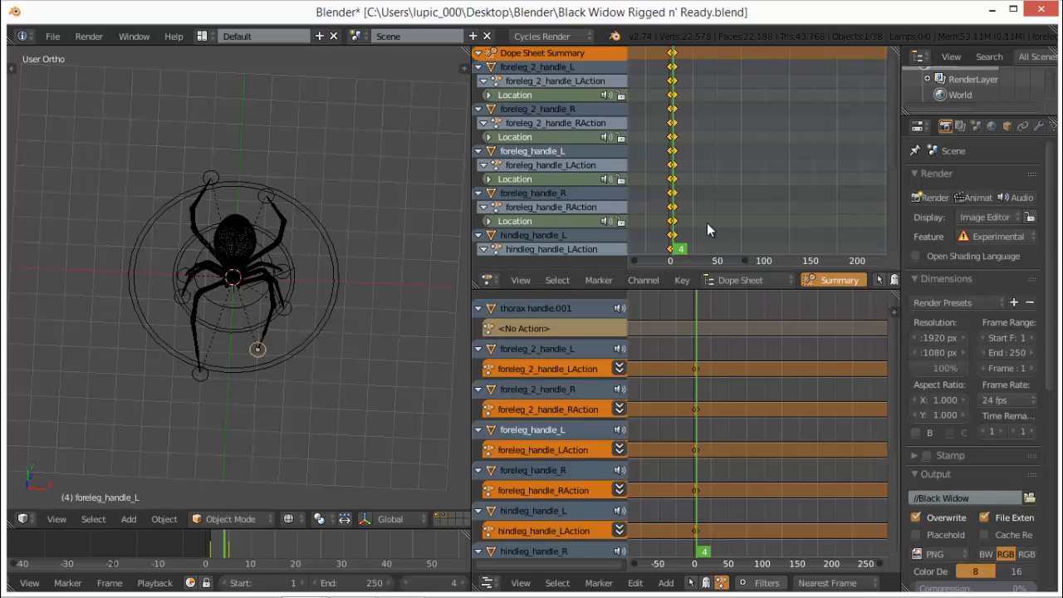
- Duplicate the leg handles' frame 1 keyframes to frame 10 to complete the walk cycle
right_click(669, 53)
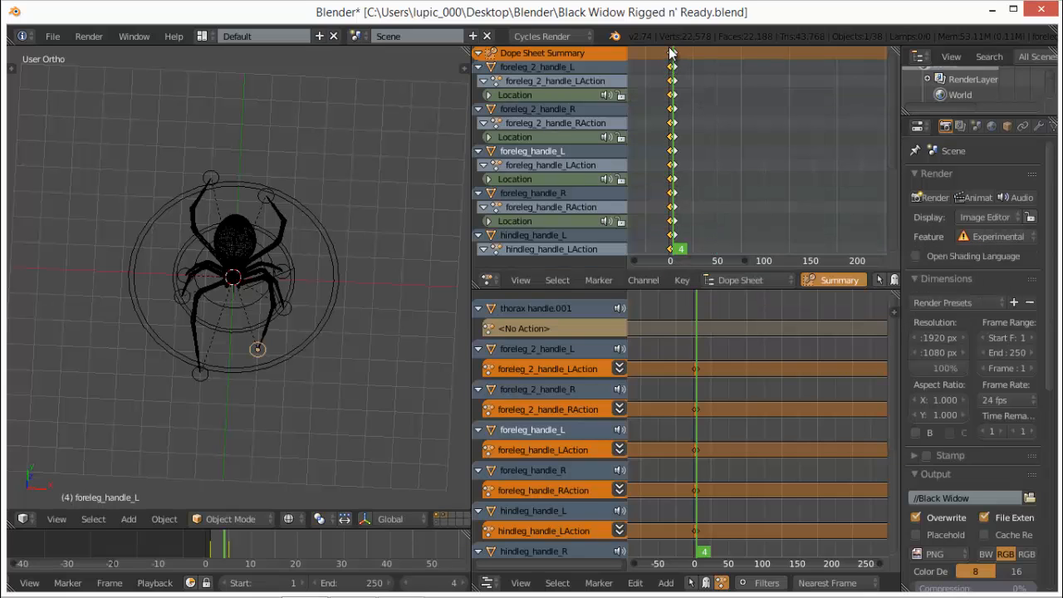
scroll(706, 164, up, 4)
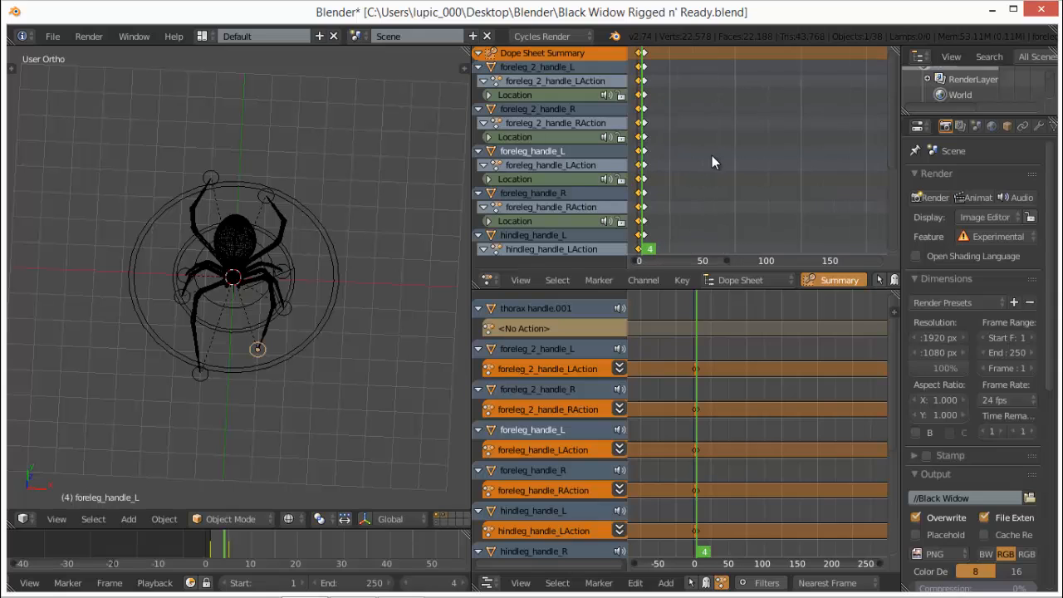
scroll(712, 158, up, 2)
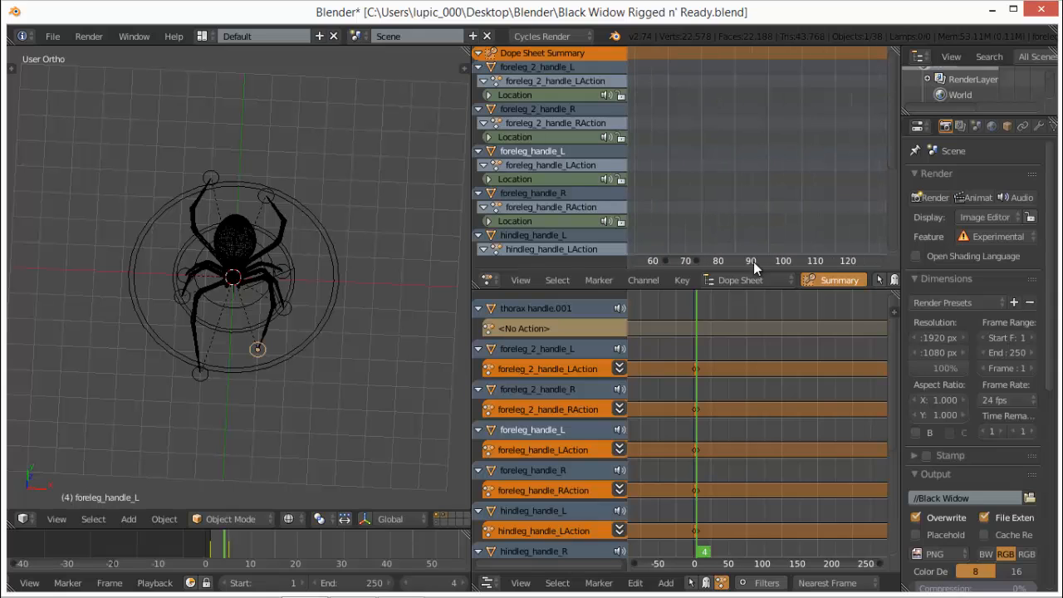
click(700, 260)
drag(700, 261, 677, 261)
scroll(732, 227, up, 1)
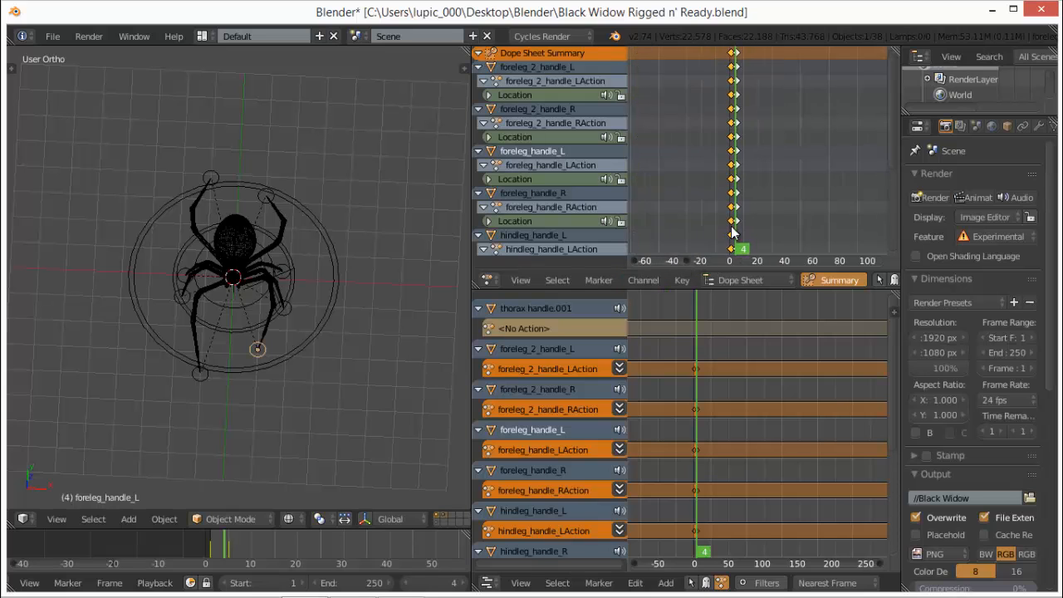
scroll(731, 226, up, 5)
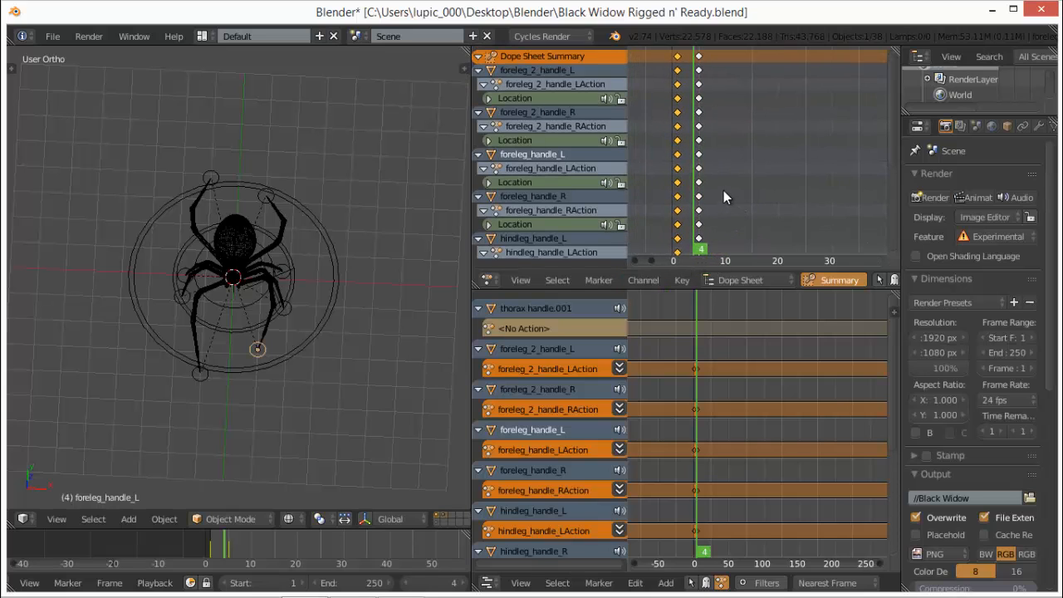
click(724, 190)
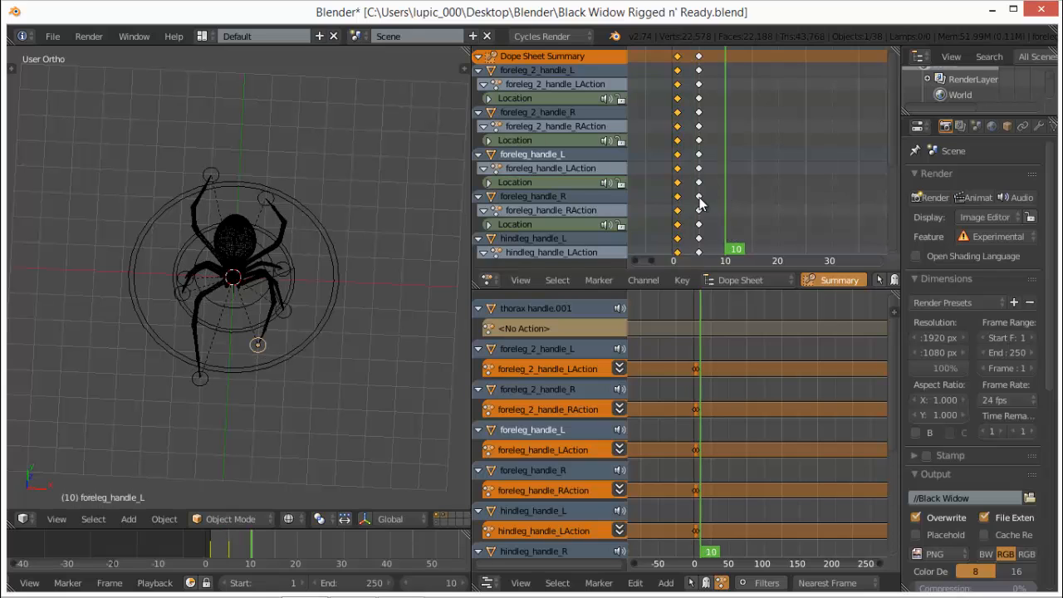
click(682, 280)
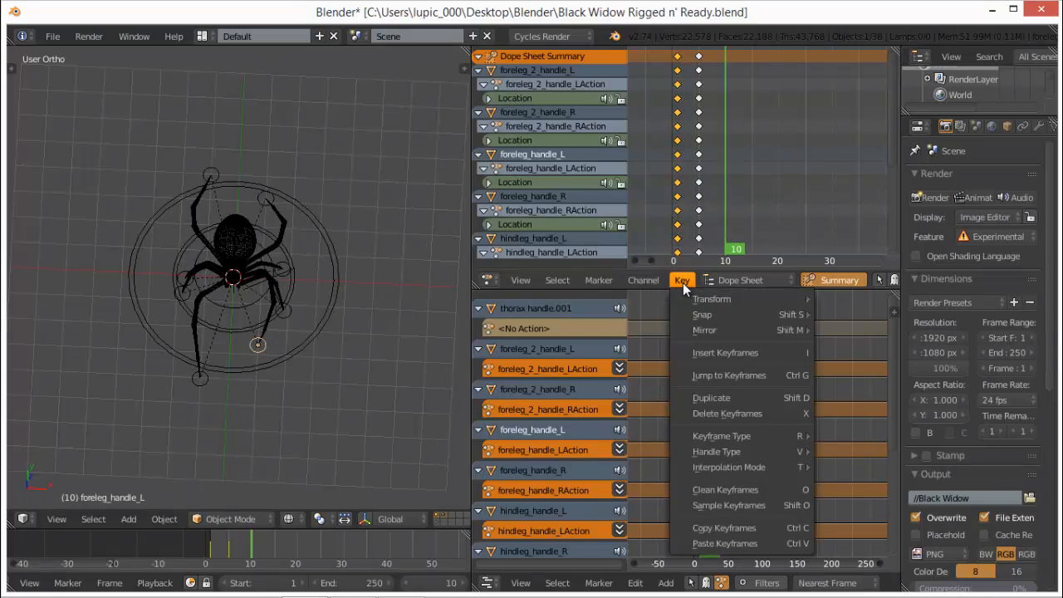
click(752, 403)
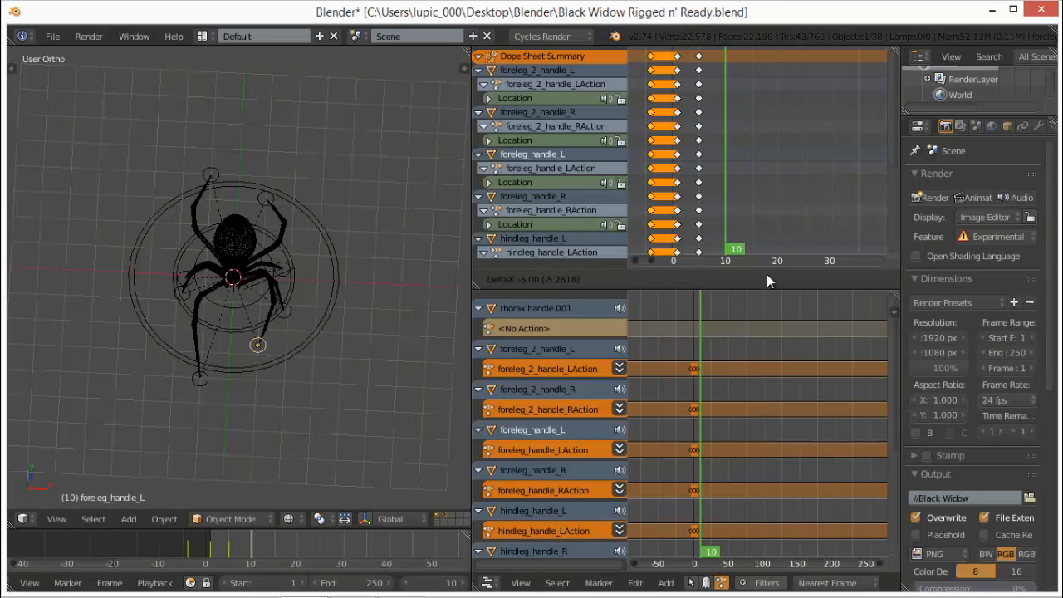
click(799, 223)
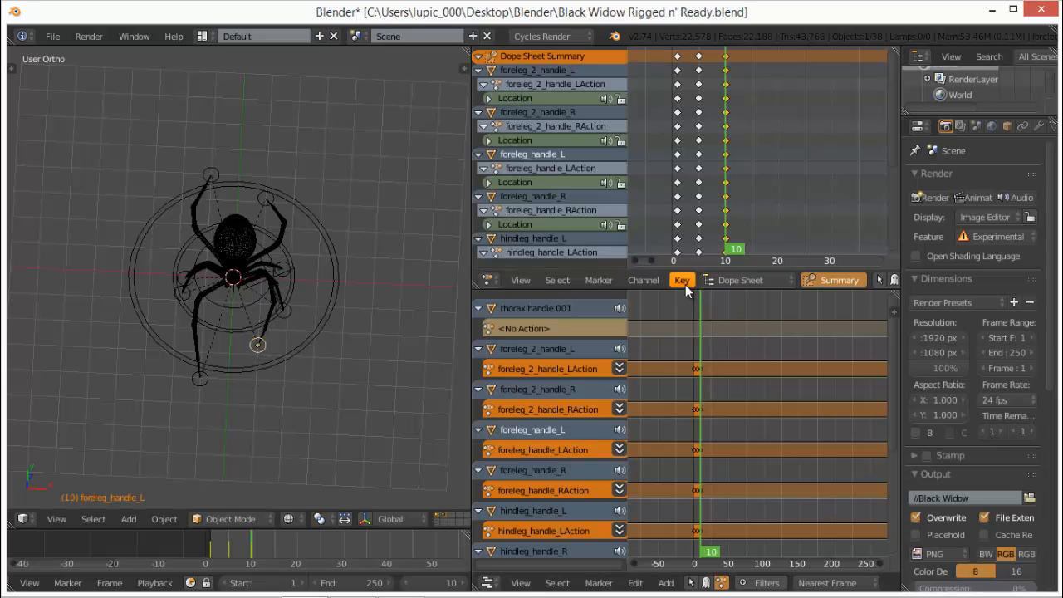
- Play the animation from near the start to check the completed leg cycle, and stop it
click(241, 547)
drag(235, 554, 196, 544)
key(alt+a)
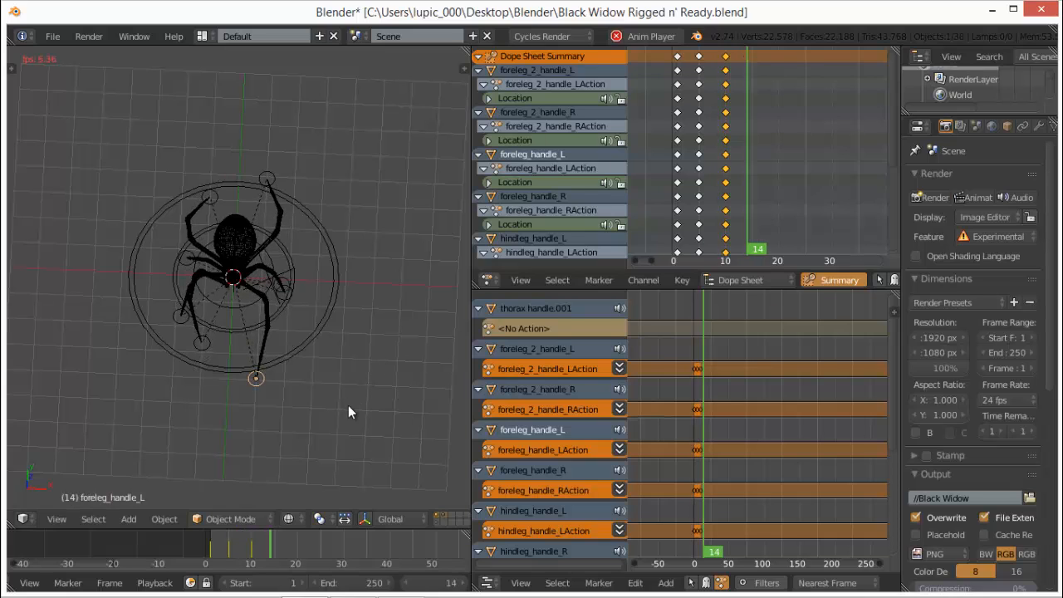
key(alt+a)
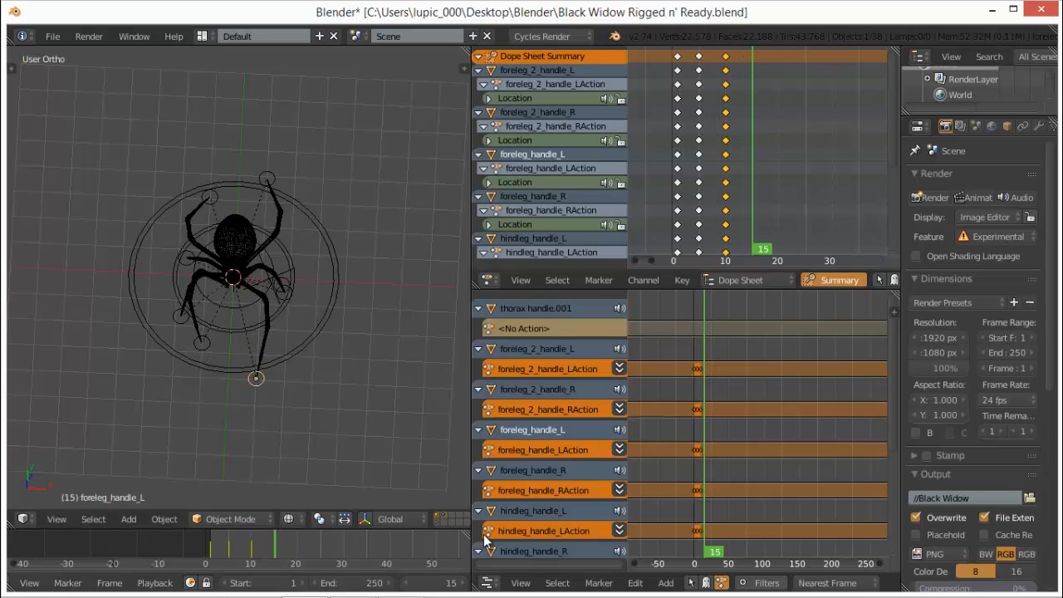
- Enlarge the NLA Editor and push the foreleg_2_handle_L action down into an NLA strip
scroll(718, 381, up, 6)
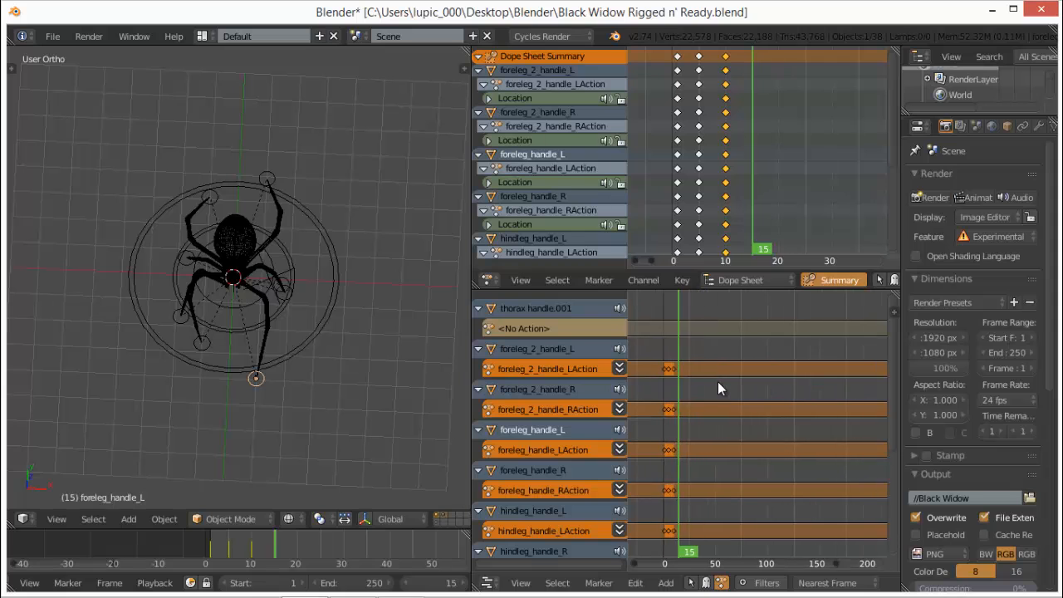
middle_drag(720, 378, 787, 337)
scroll(757, 348, up, 7)
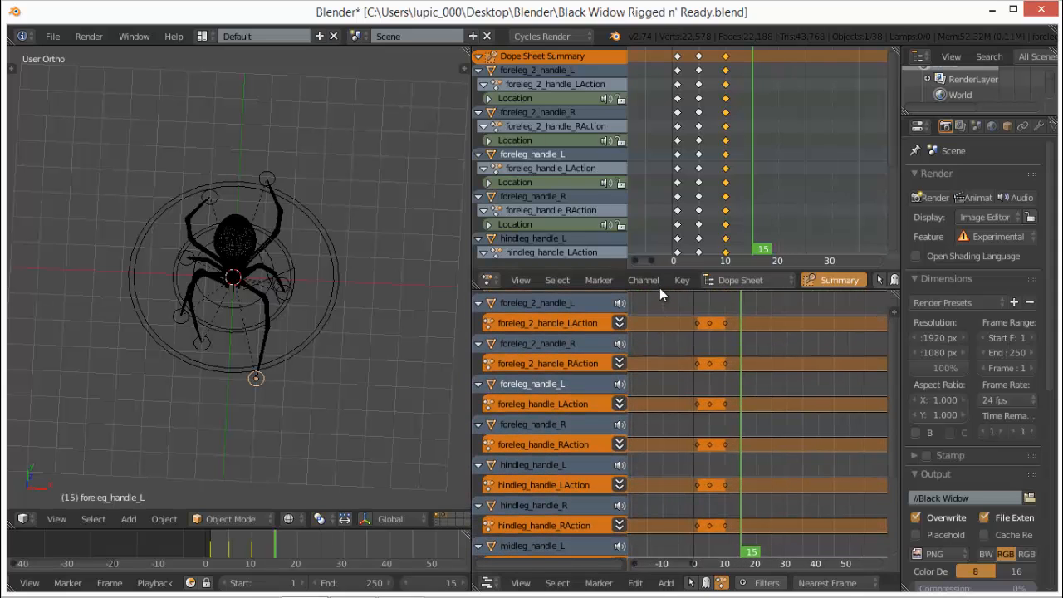
drag(656, 285, 655, 95)
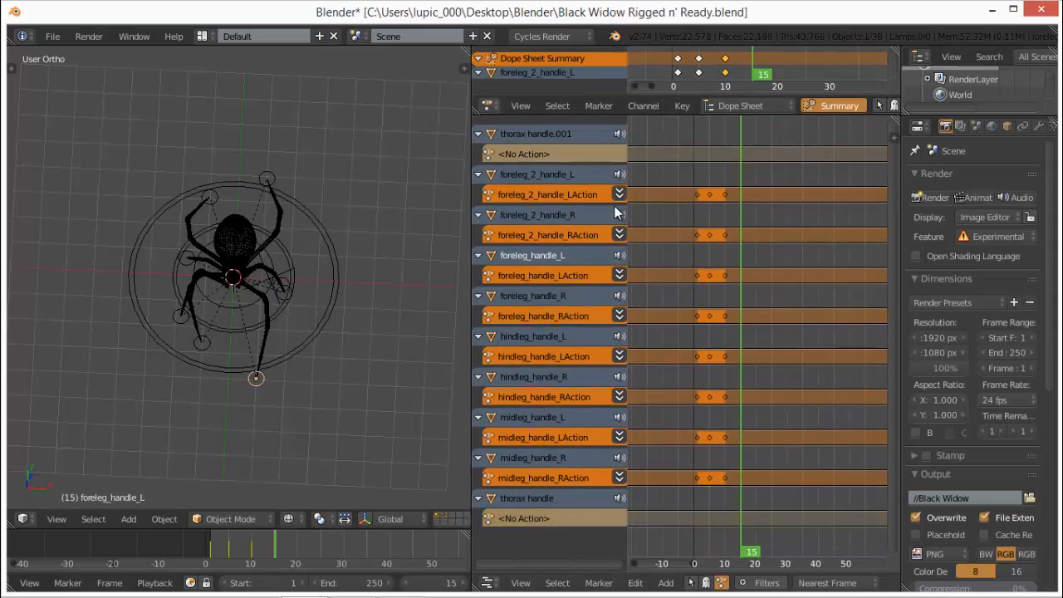
click(619, 195)
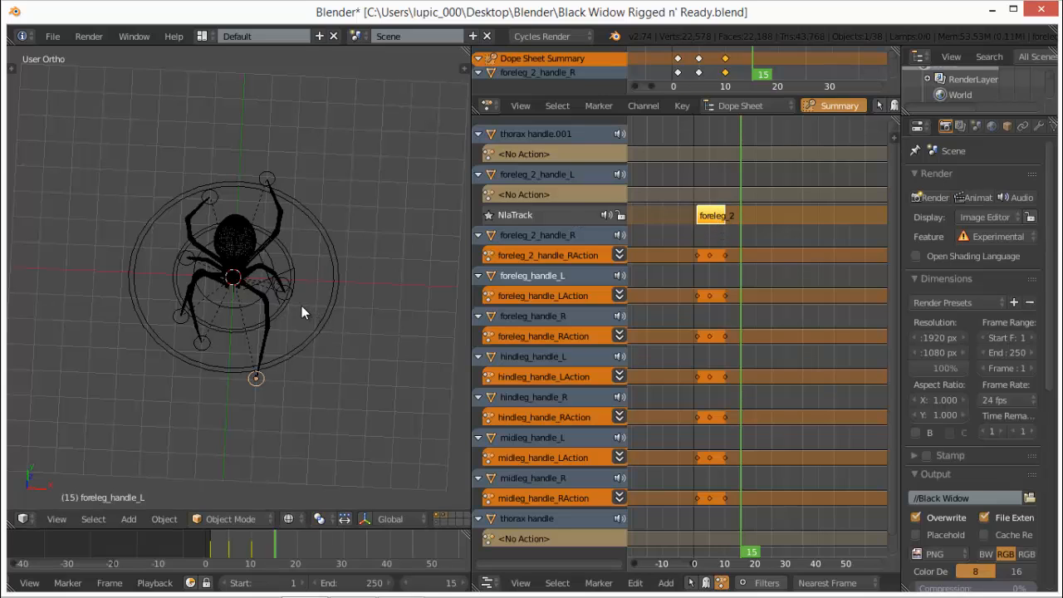
- Enter tweak mode on the foreleg_2_handle_L strip and enlarge the Dope Sheet to expose its keyframes
right_click(279, 274)
key(Tab)
key(Tab)
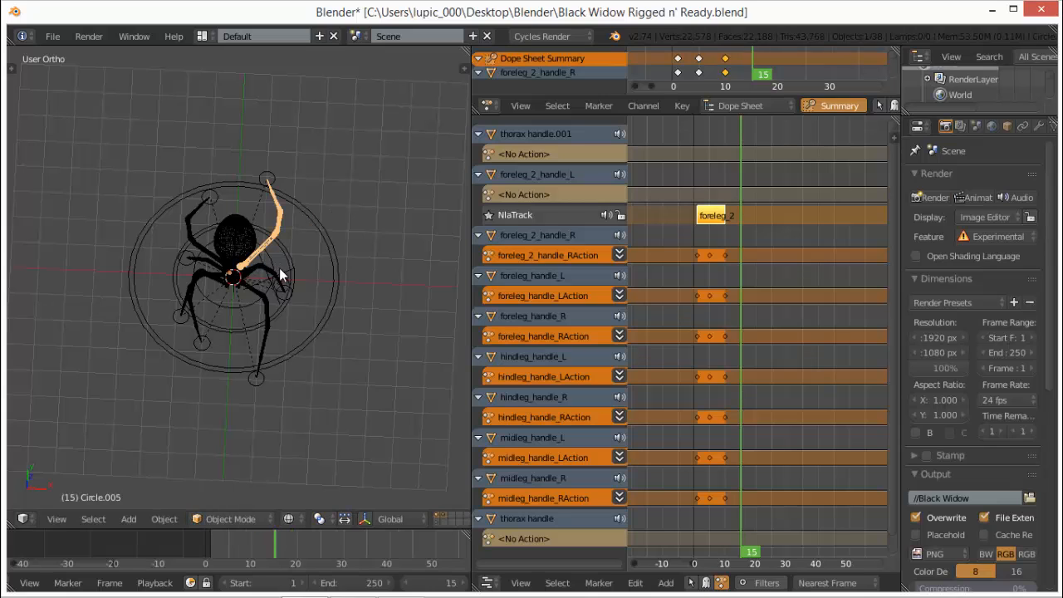
key(Tab)
key(Tab)
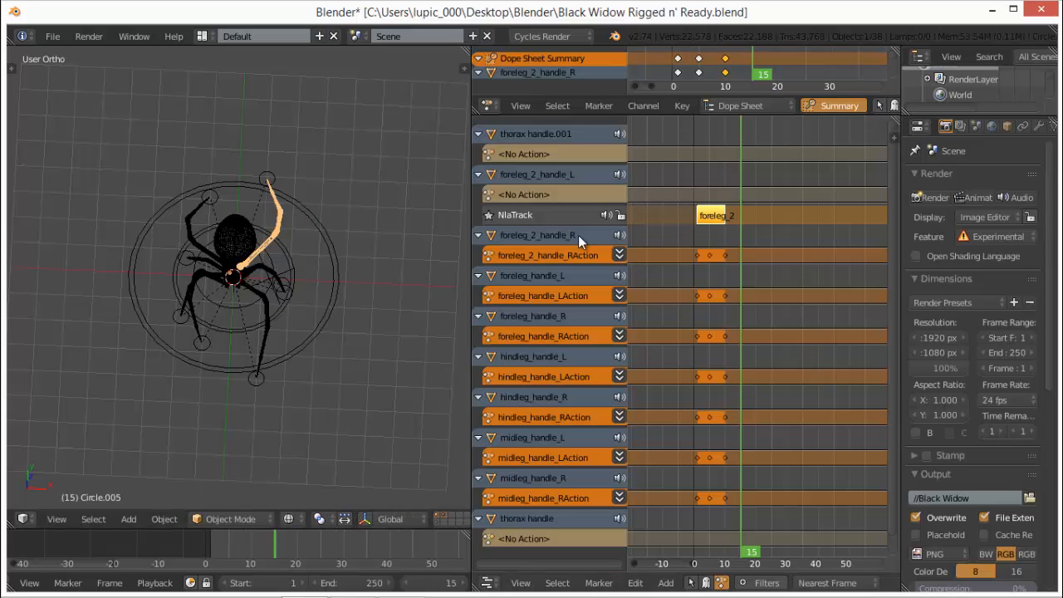
key(Tab)
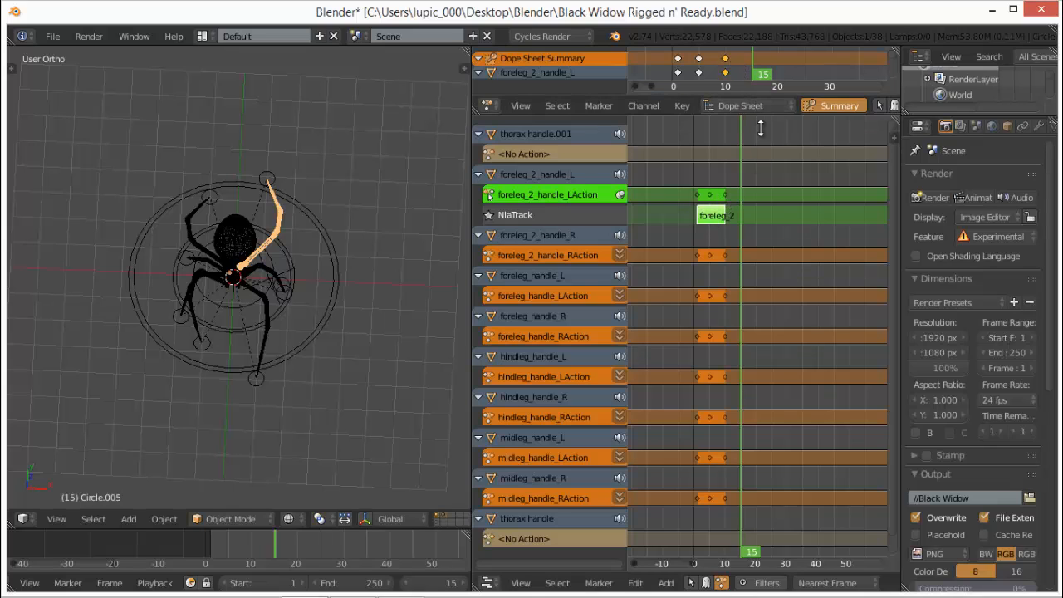
drag(758, 97, 767, 212)
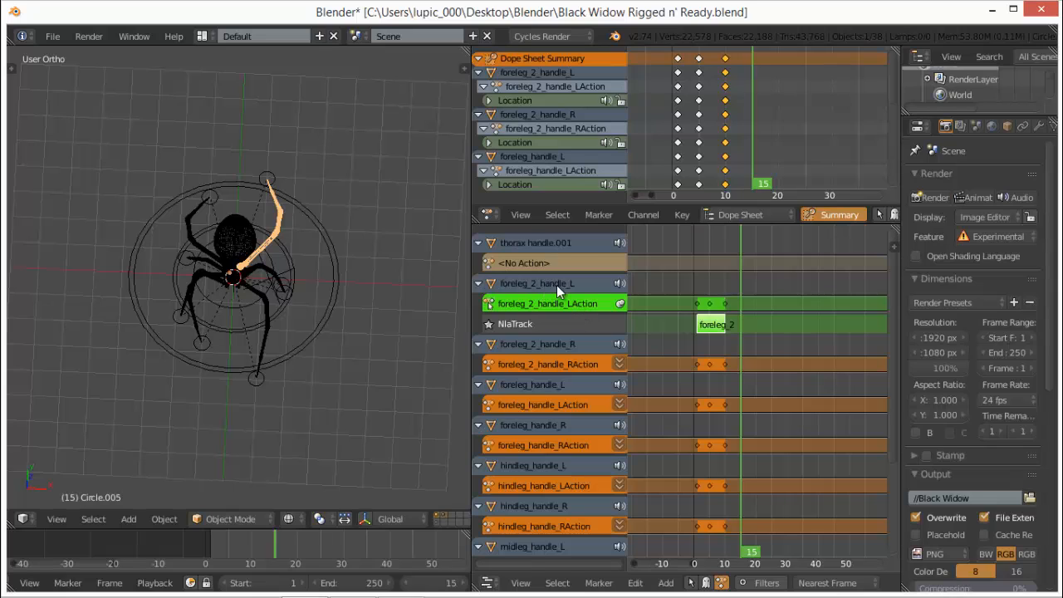
- Select the foreleg_2_handle_L channel and collapse the channels of the other seven leg handles
click(538, 75)
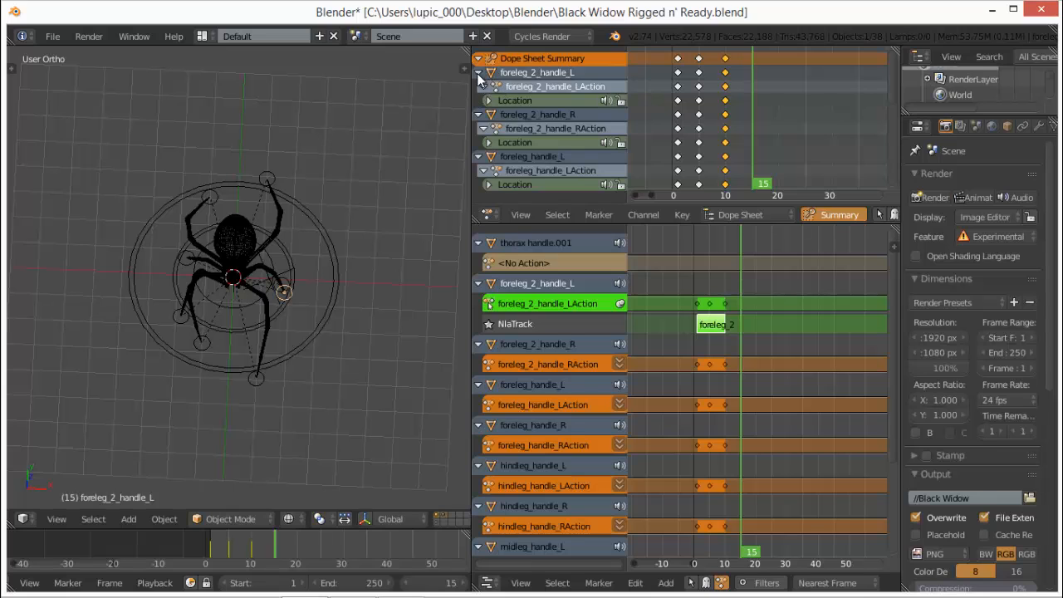
click(479, 113)
click(478, 128)
click(479, 142)
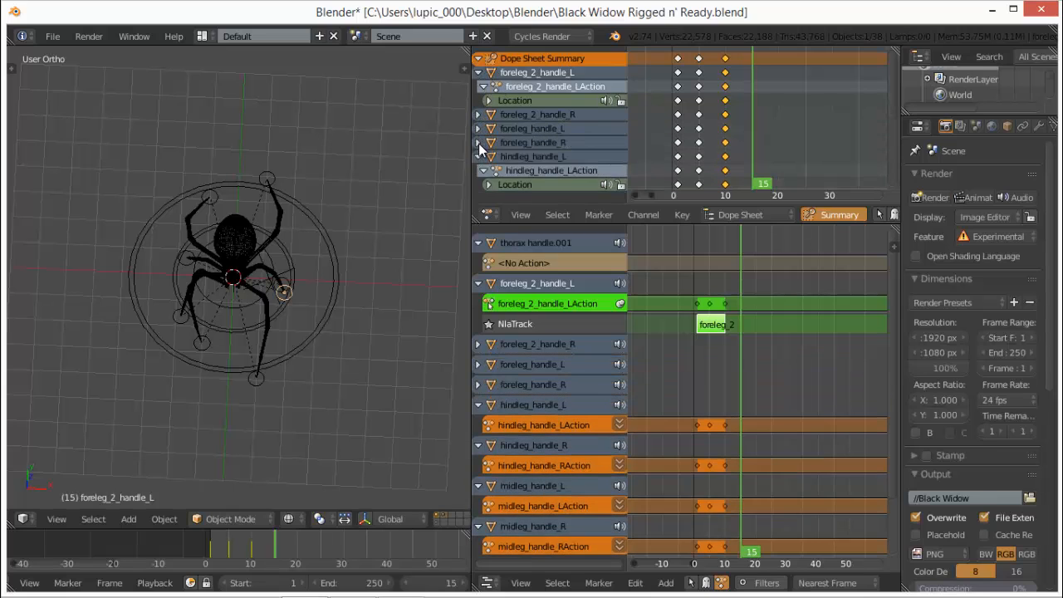
click(479, 156)
click(479, 170)
scroll(482, 172, down, 4)
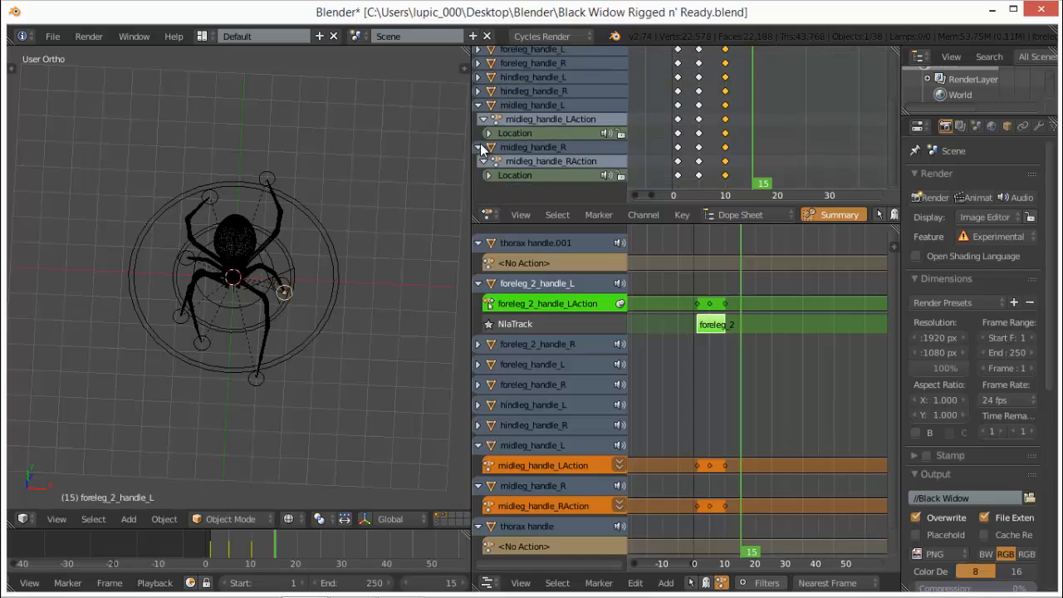
click(479, 105)
click(479, 119)
scroll(498, 116, up, 4)
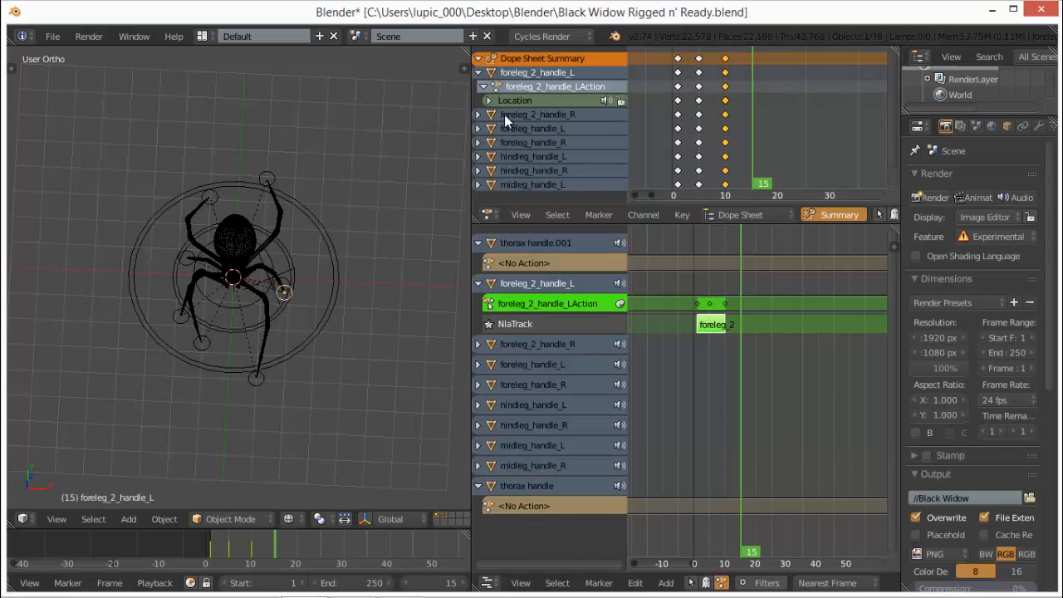
- Try moving foreleg_2_handle_L's frame 10 X Location keyframe earlier, and leave tweak mode
click(489, 100)
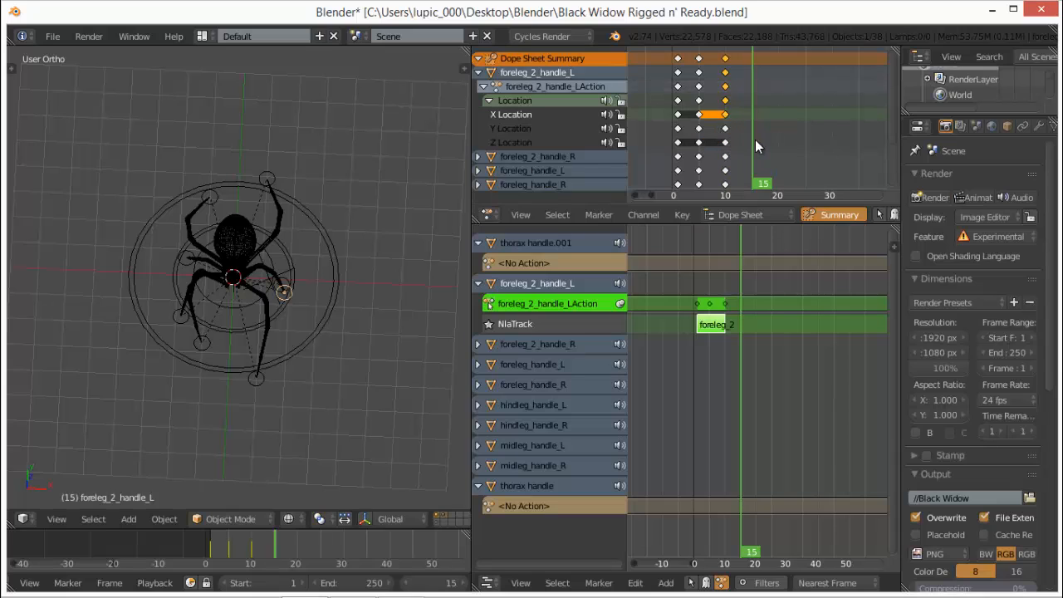
key(g)
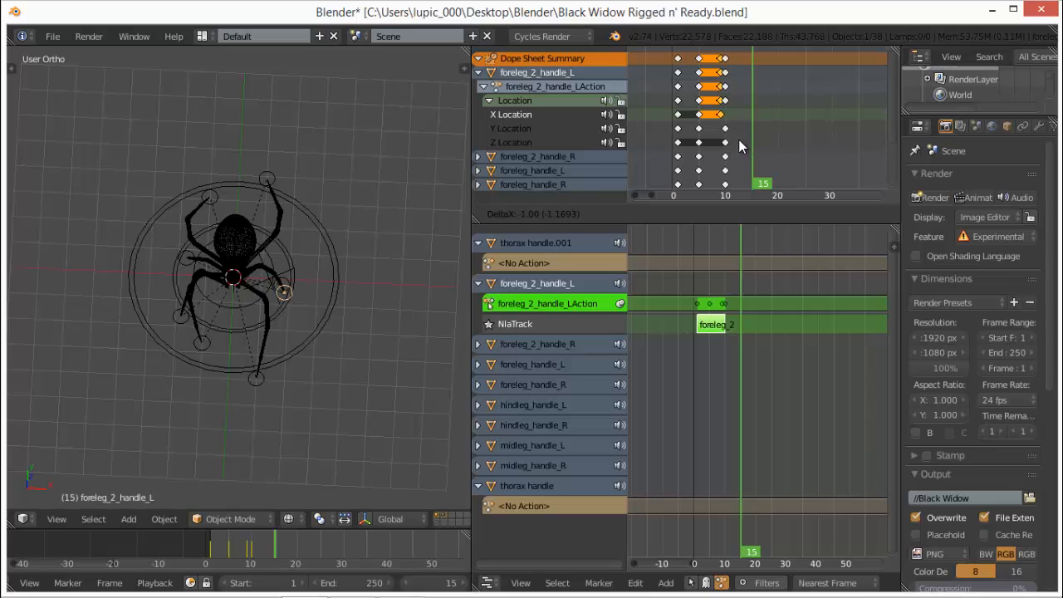
key(Escape)
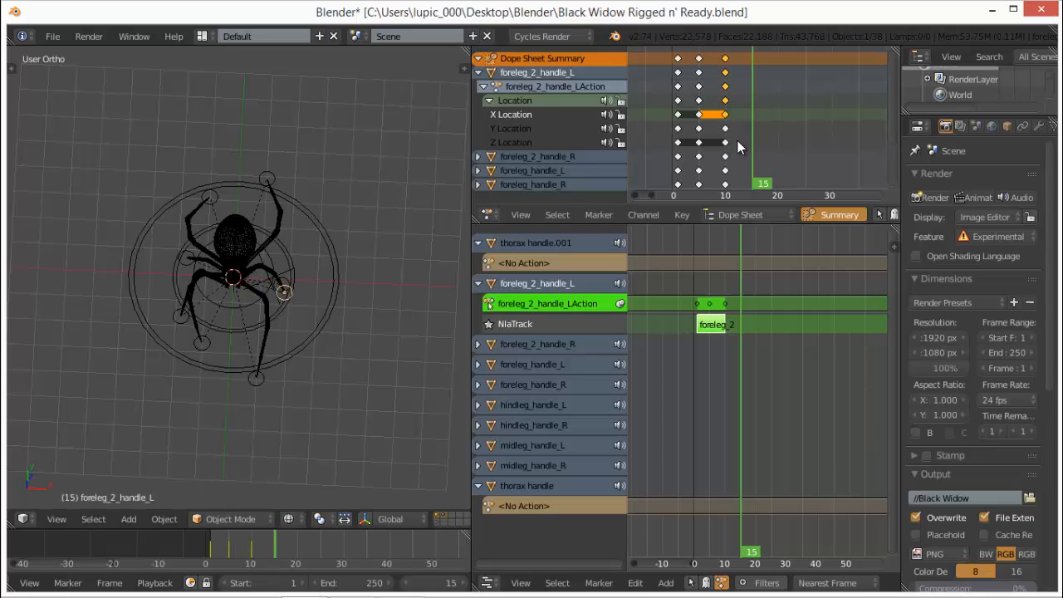
click(489, 100)
key(Tab)
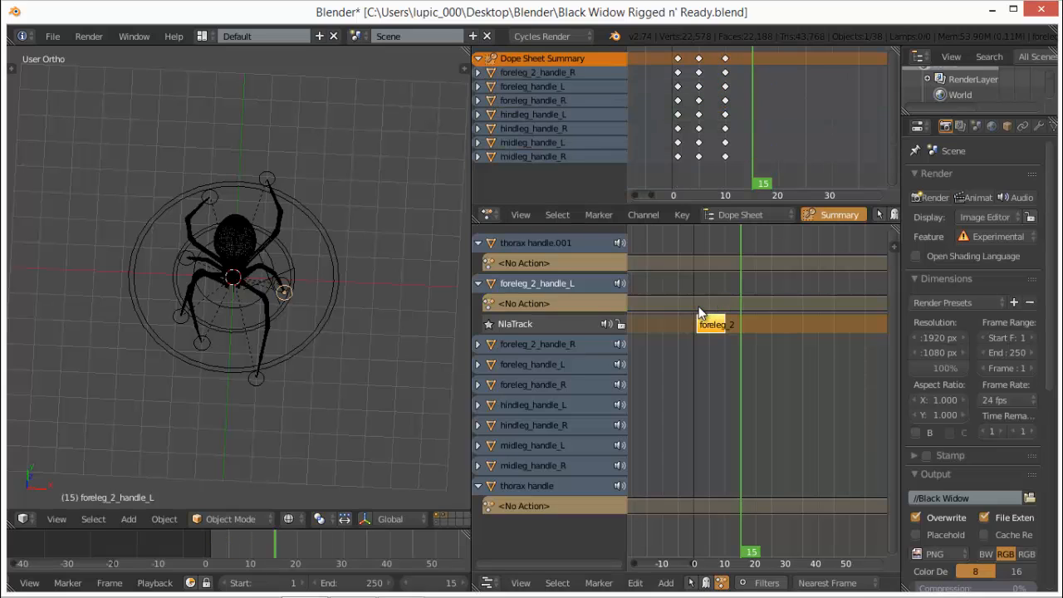
- Try shifting foreleg_handle_L's frame 10 keyframe 5 frames earlier while its action is not yet a strip
click(551, 86)
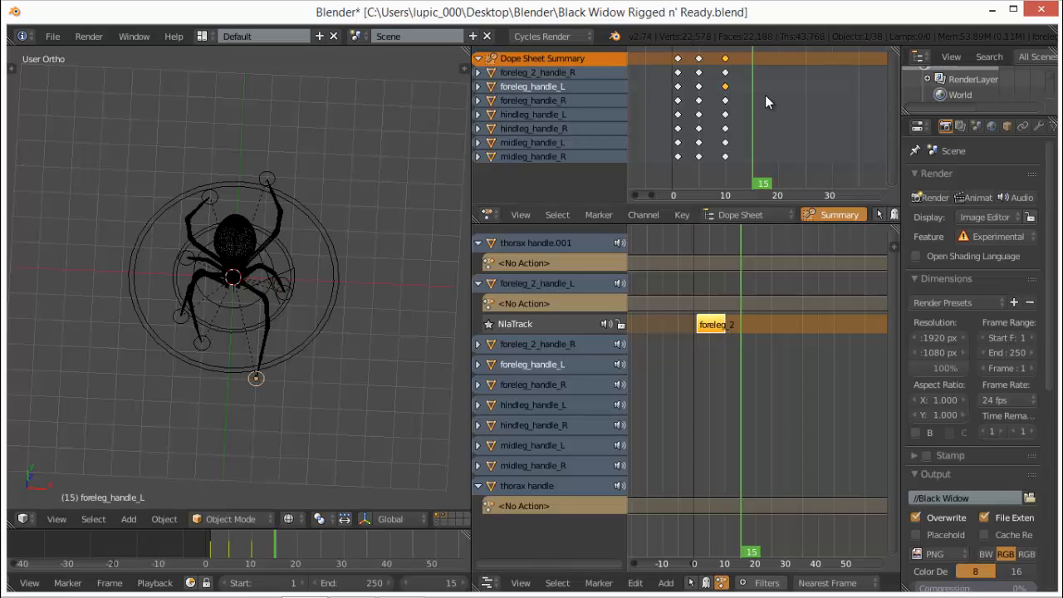
key(g)
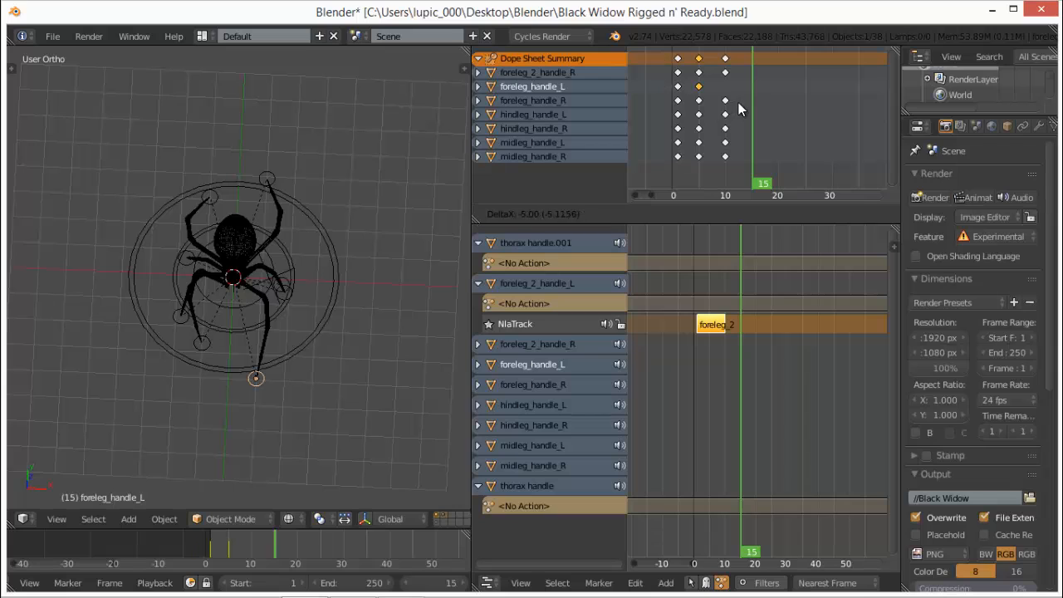
key(Escape)
- Toggle tweak mode on the foreleg_2_handle_L strip on and off to compare access to its keyframes
key(Tab)
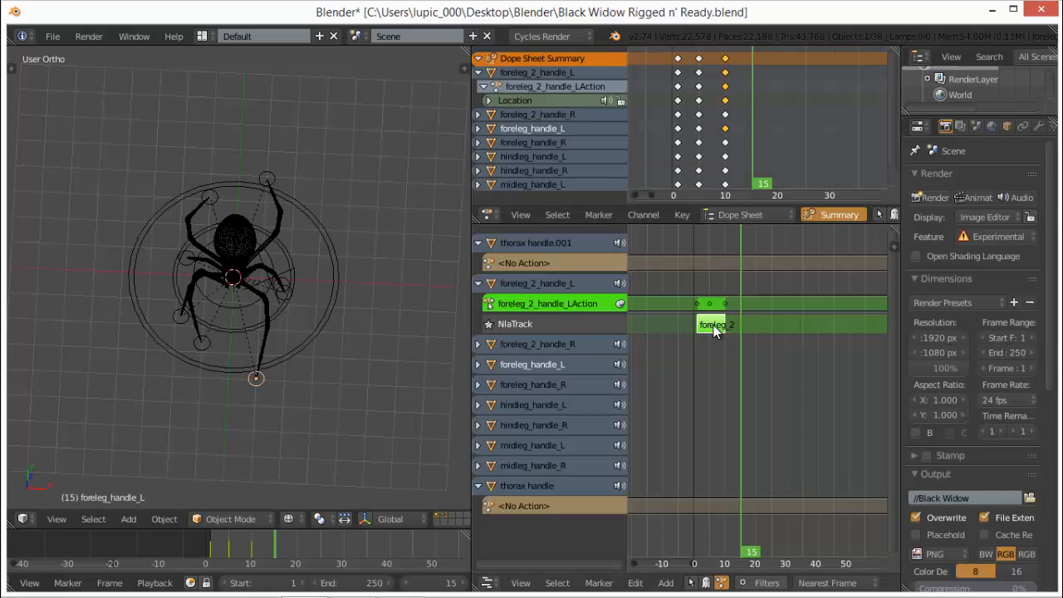
key(Tab)
right_click(721, 322)
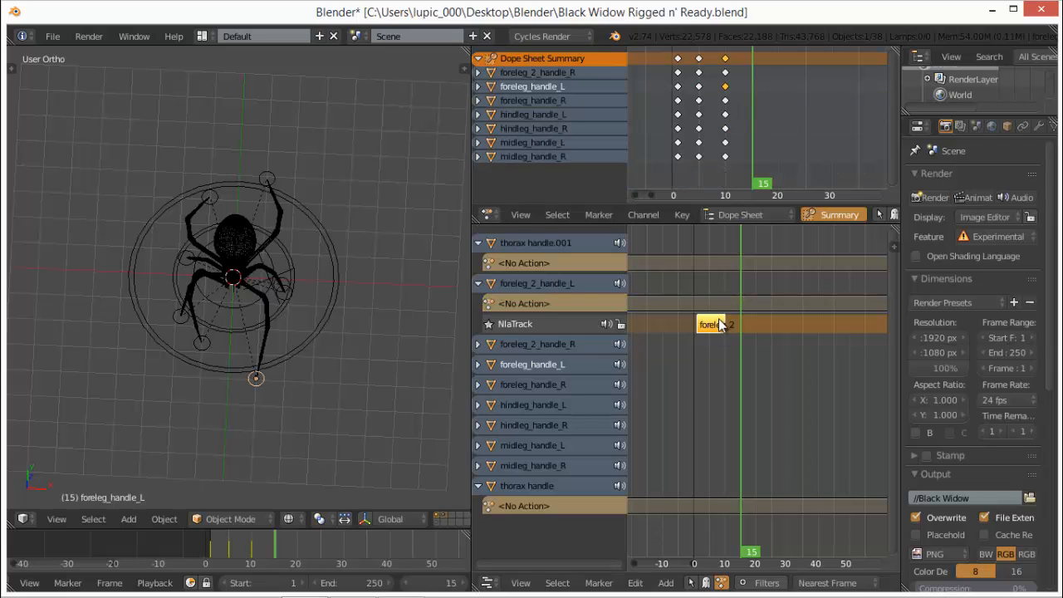
key(Tab)
key(Tab)
- Expand the channels of the remaining seven leg handles in the NLA Editor to expose their actions
click(478, 345)
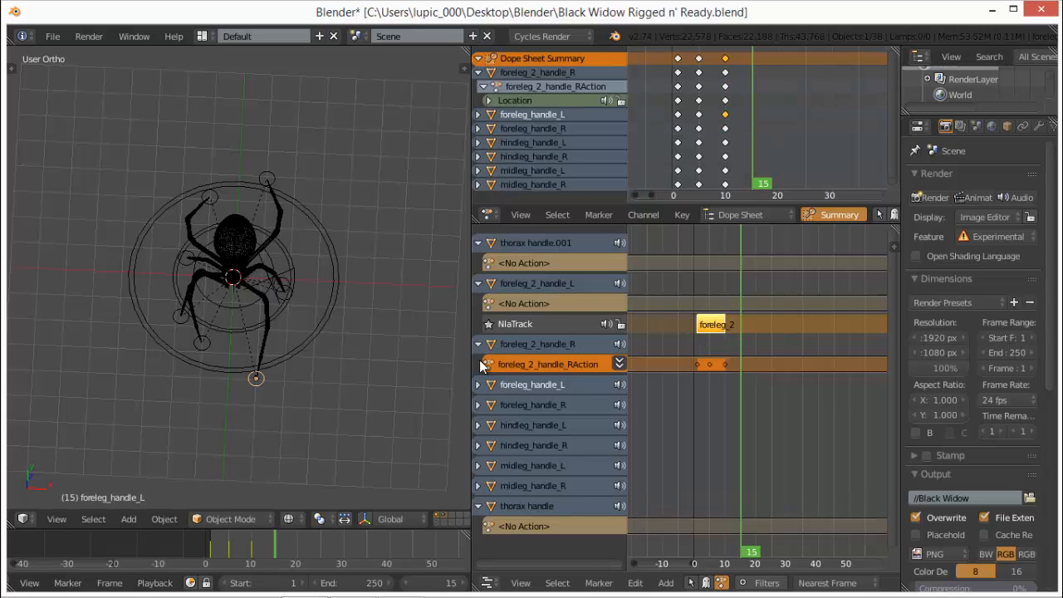
click(479, 384)
click(479, 425)
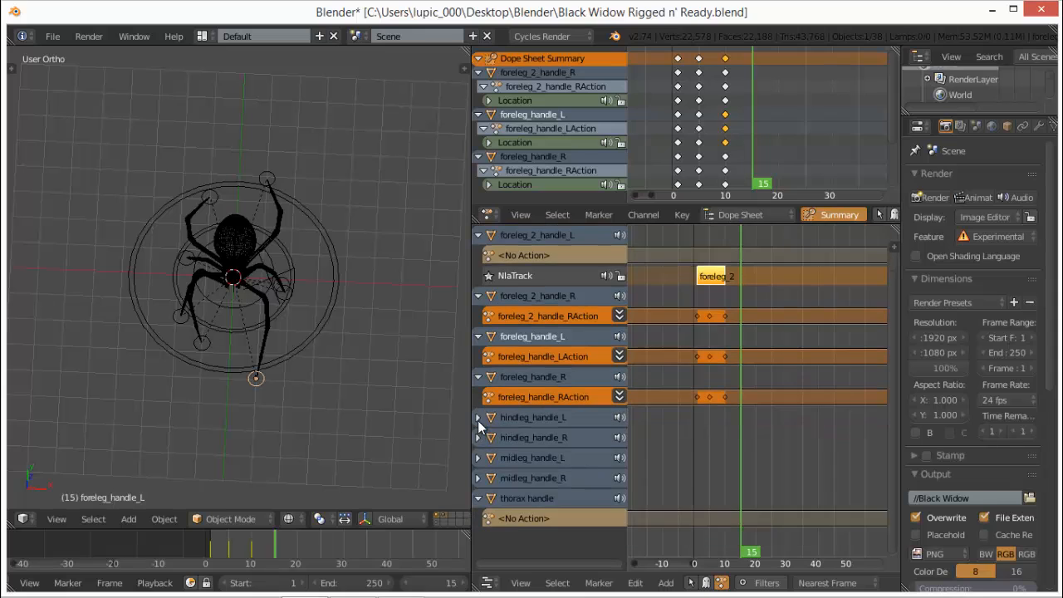
click(479, 419)
click(478, 459)
click(479, 458)
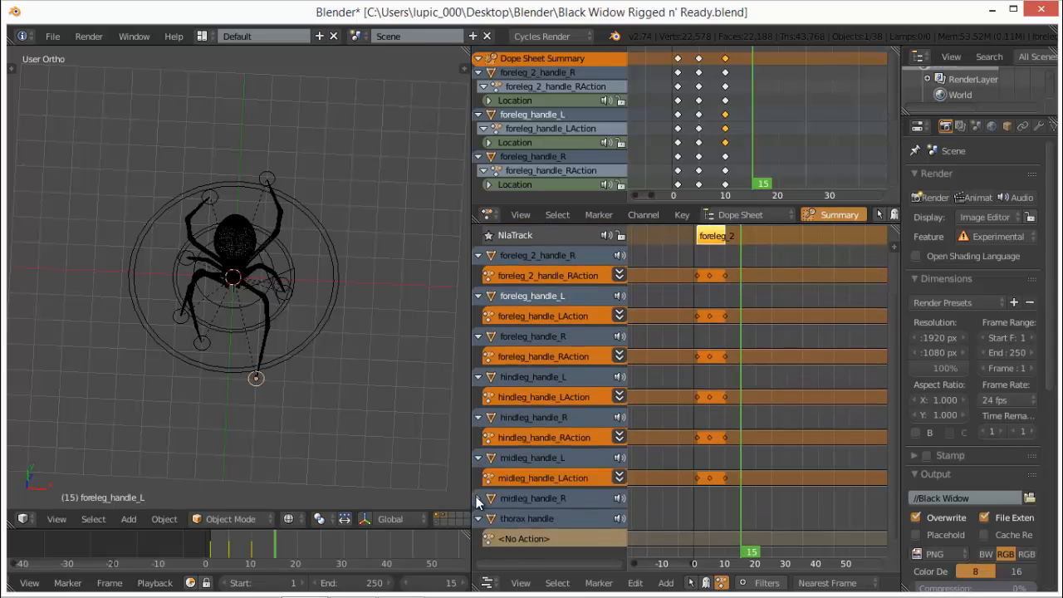
click(479, 498)
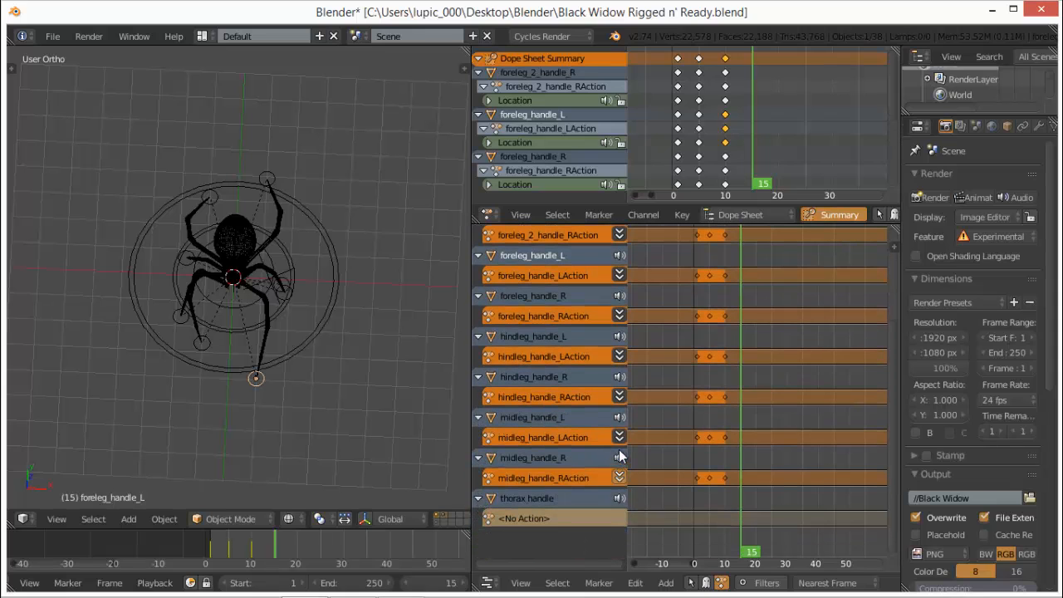
- Push down the actions of the remaining seven leg handles, from midleg_handle_R up to foreleg_2_handle_R, into NLA strips
click(620, 478)
click(619, 438)
click(619, 397)
click(619, 356)
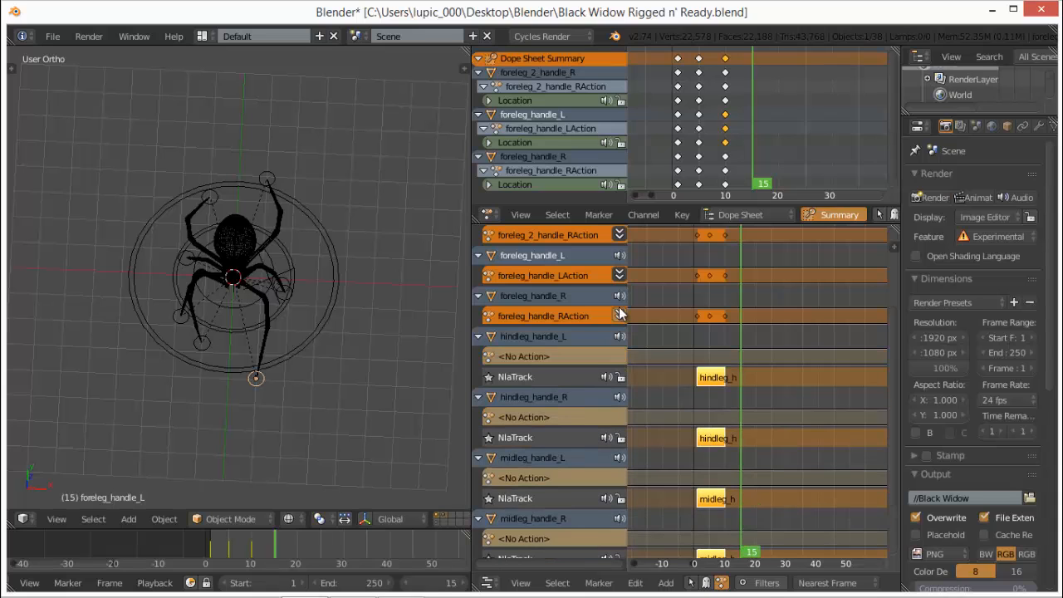
click(619, 316)
click(620, 276)
click(620, 295)
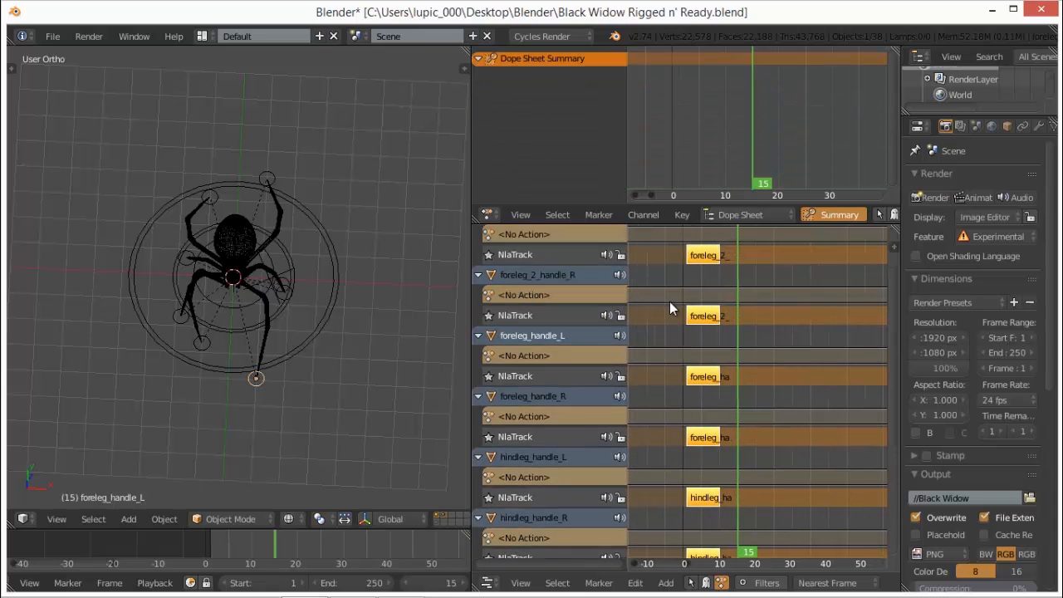
- Show the NLA Editor's strip properties and maximize the editor, bringing the Action Clip playback settings into view
scroll(670, 301, down, 2)
key(n)
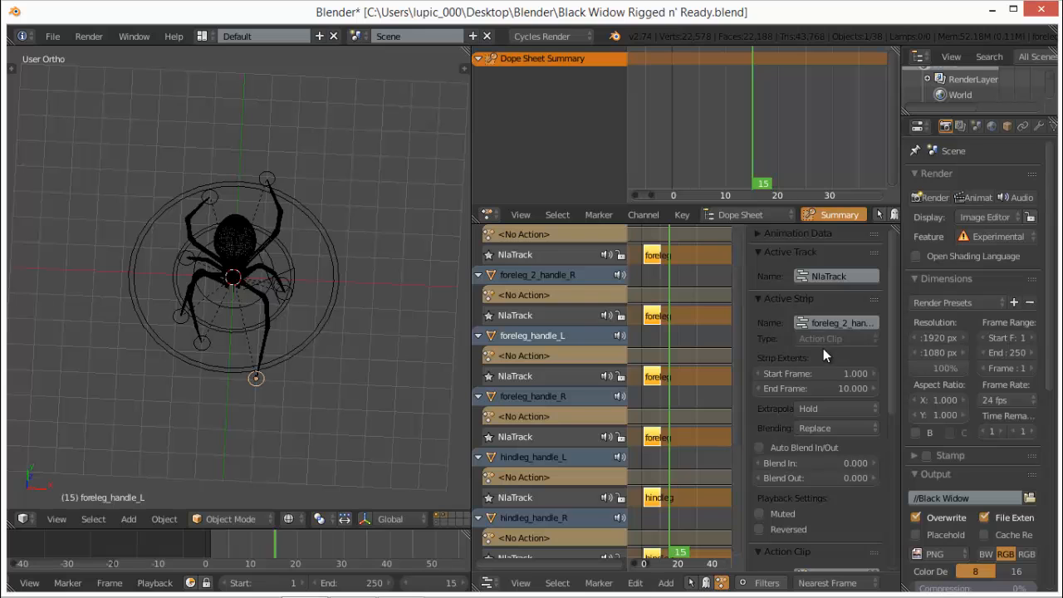
key(shift+space)
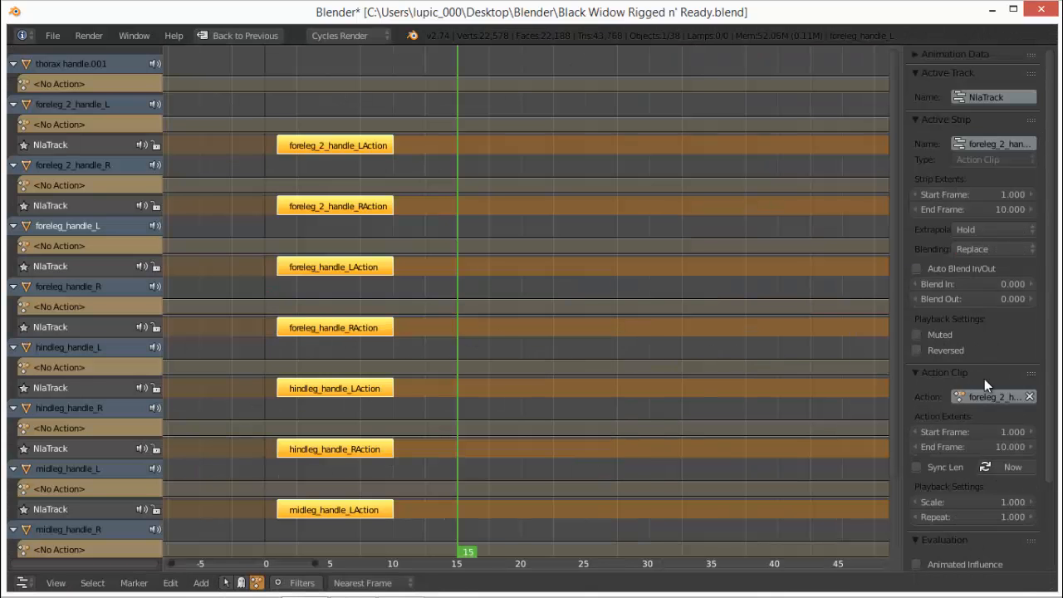
scroll(997, 396, down, 3)
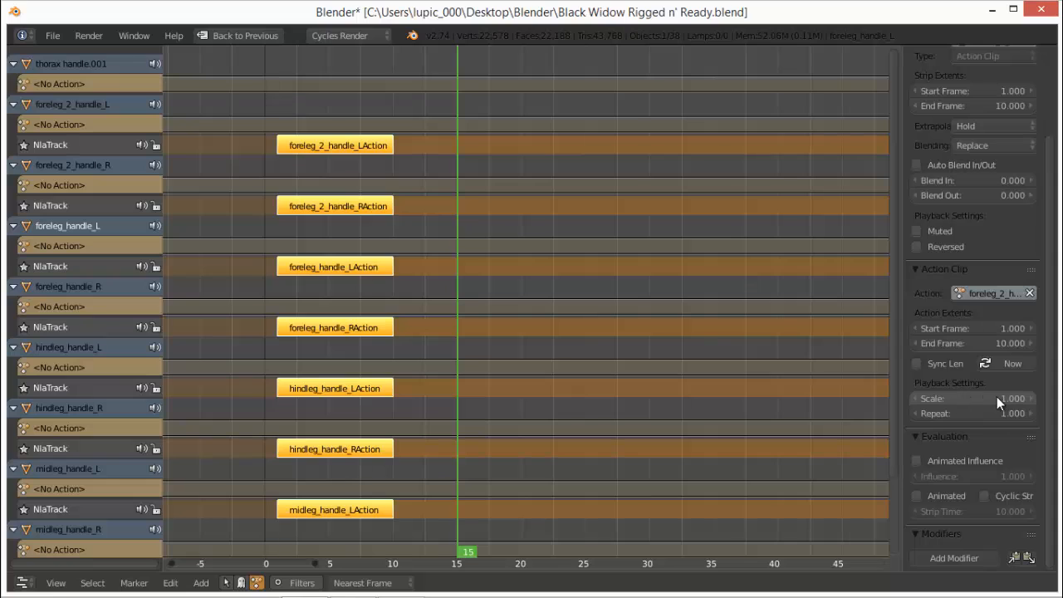
- Try playback scales of 3.5 and 2 on the foreleg_2_handle_L strip
drag(957, 401, 1003, 400)
click(947, 392)
text(0.5)
key(Return)
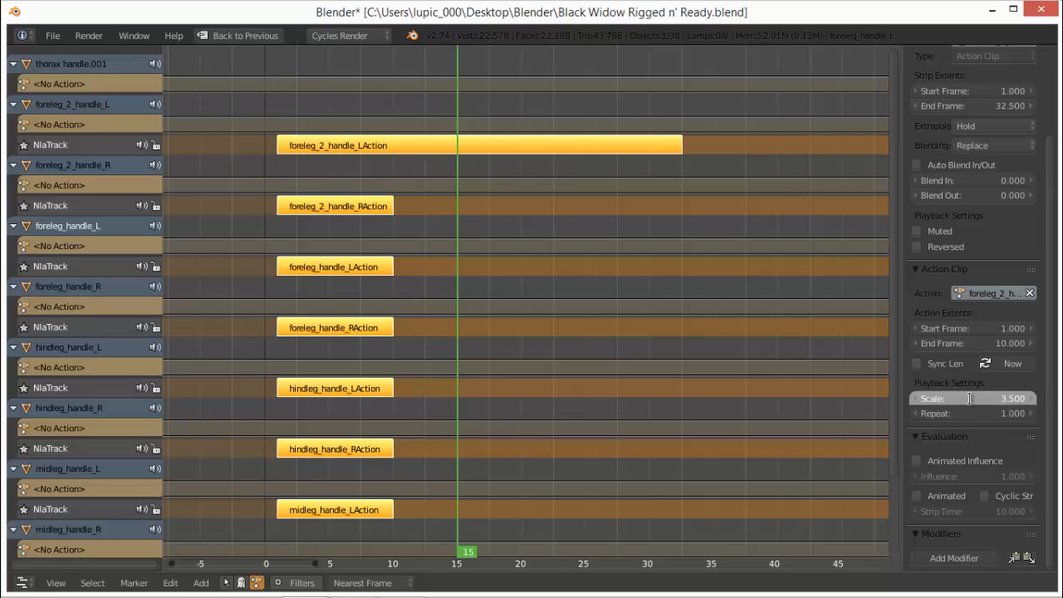
click(971, 399)
text(2)
key(Return)
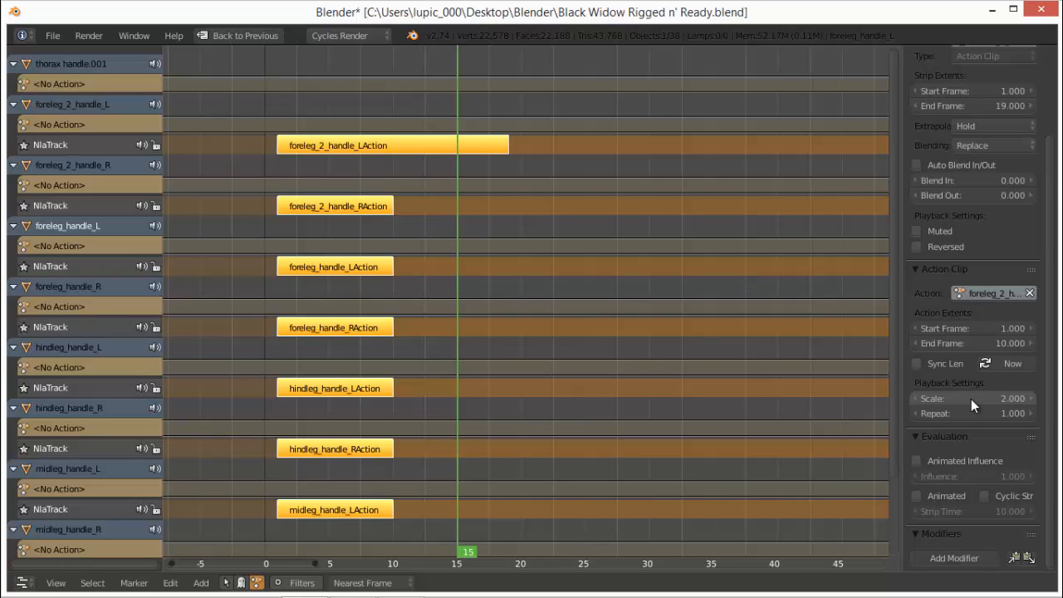
- Try a playback scale of 0.5 on the foreleg_2_handle_L strip, and restore the scale to 1
click(969, 399)
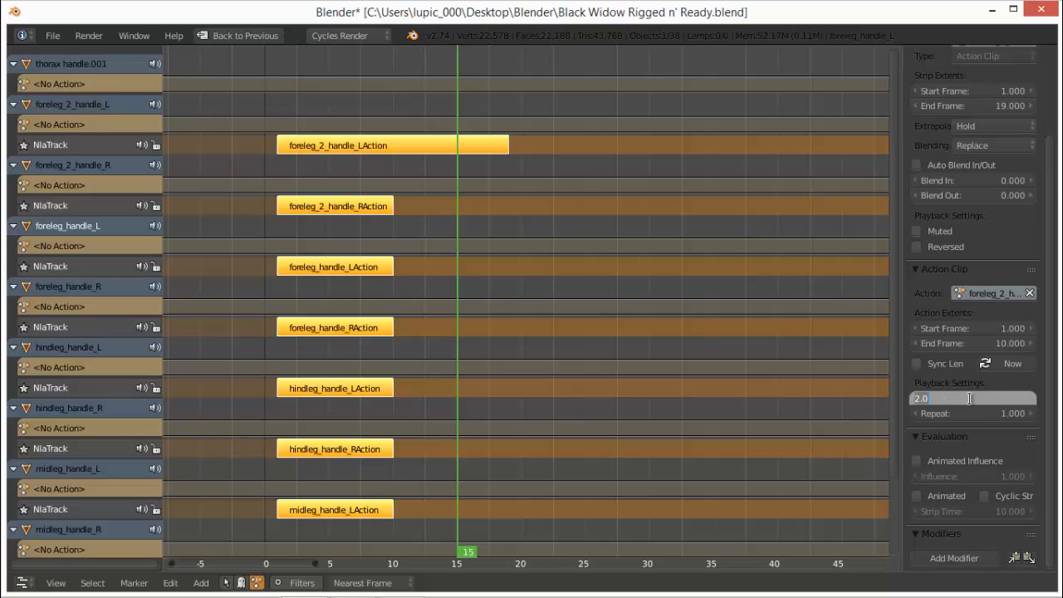
text(0.5)
key(Return)
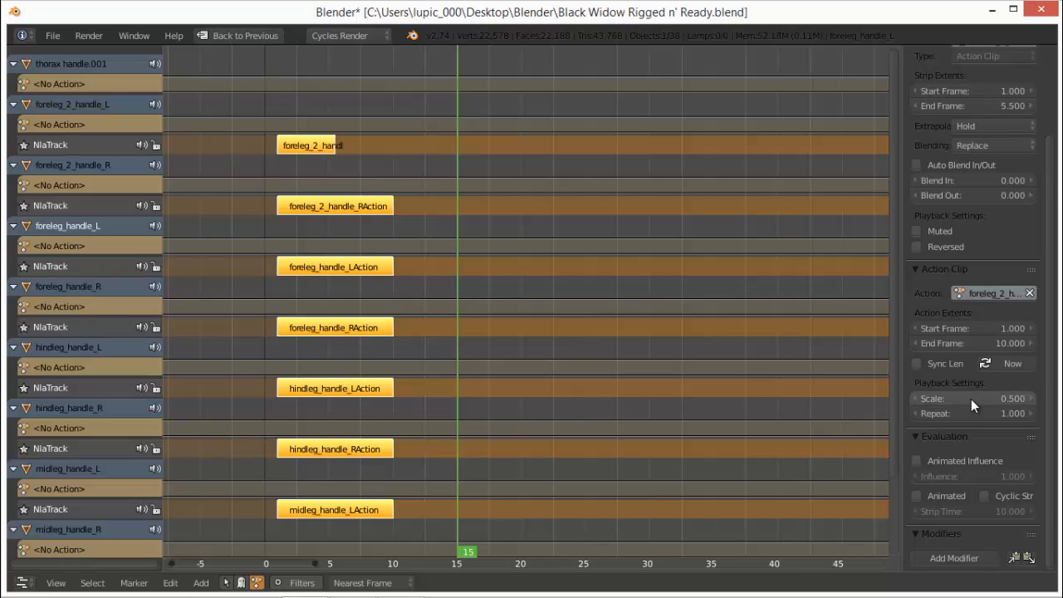
click(971, 399)
text(1)
key(Return)
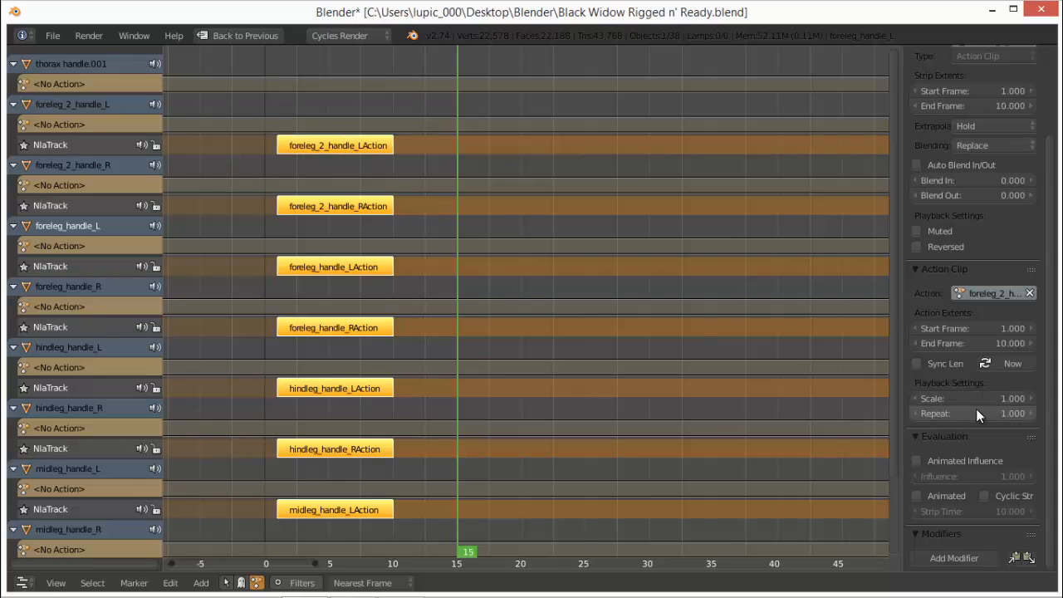
- Set Repeat to 5 on both the foreleg_2_handle_L and foreleg_2_handle_R strips
click(964, 413)
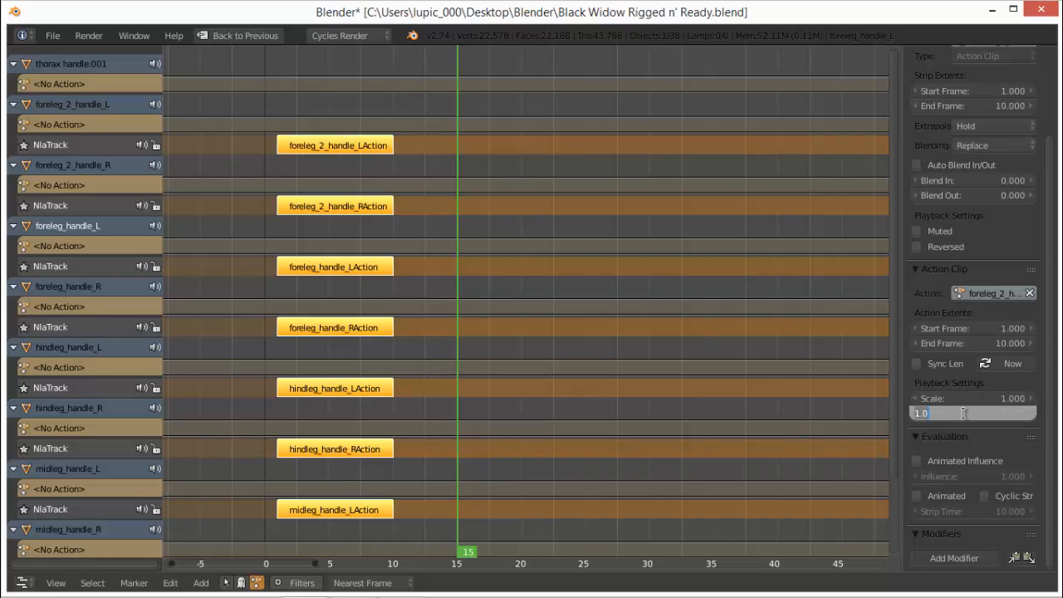
text(5)
key(Return)
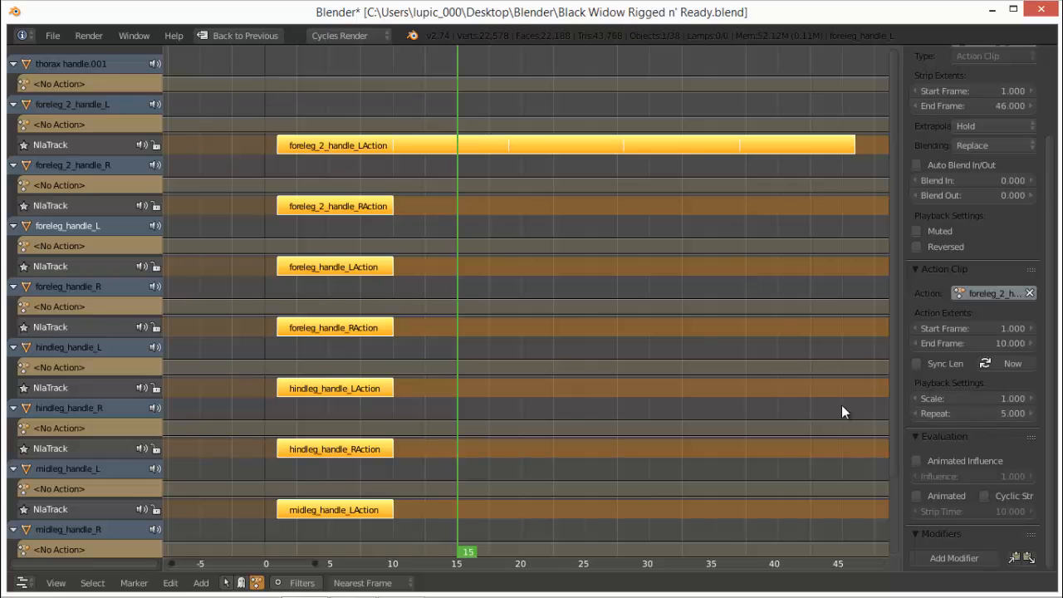
click(384, 206)
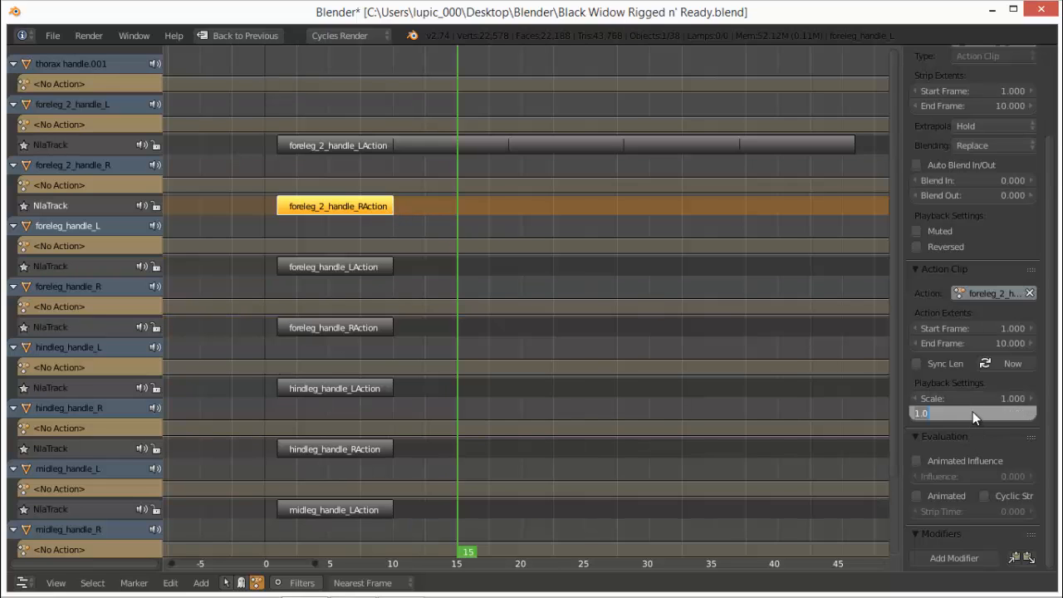
key(ctrl+v)
- Select the foreleg_handle_L, foreleg_handle_R and hindleg_handle_L strips together, hindleg_handle_L last, and set Repeat to 5
click(359, 263)
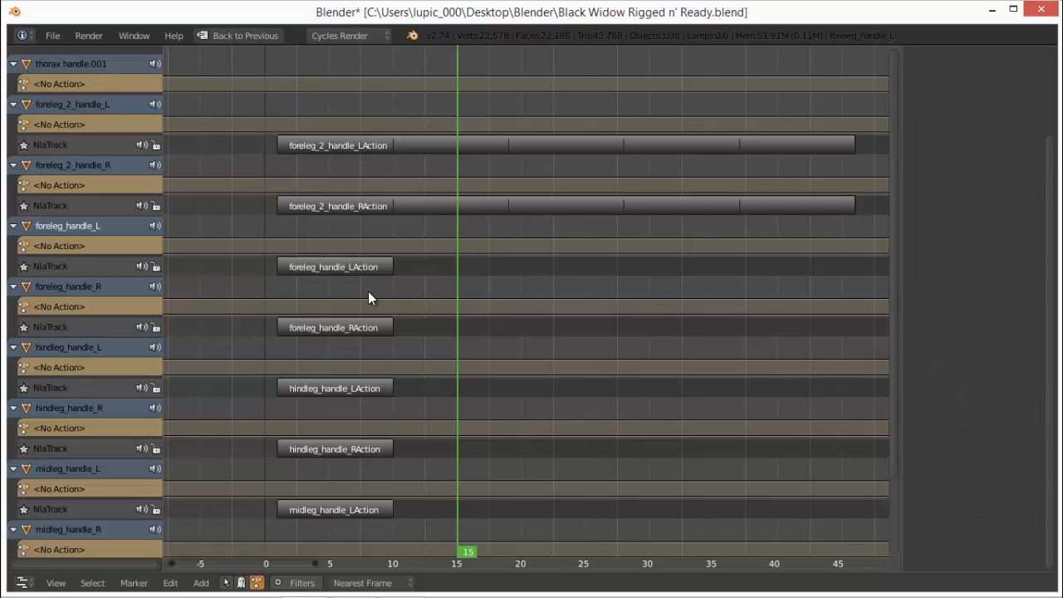
shift+click(352, 330)
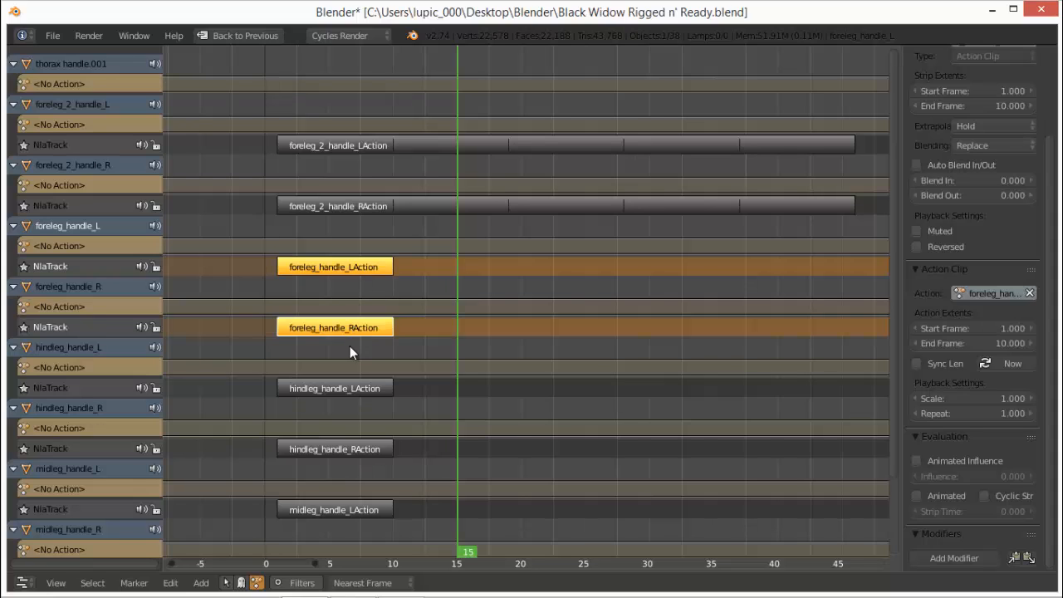
shift+click(349, 390)
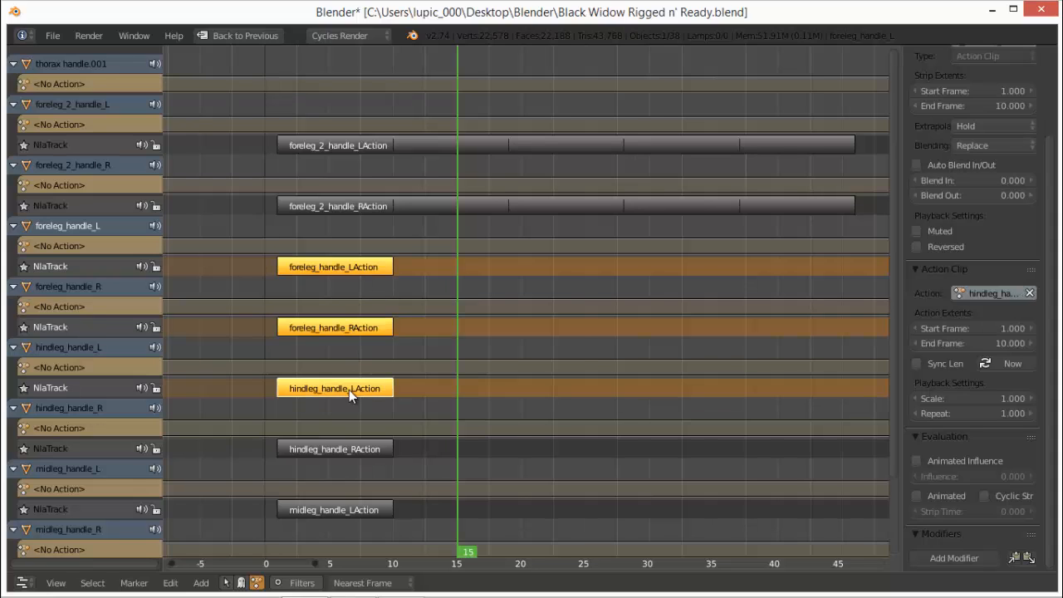
click(967, 413)
text(5)
key(Return)
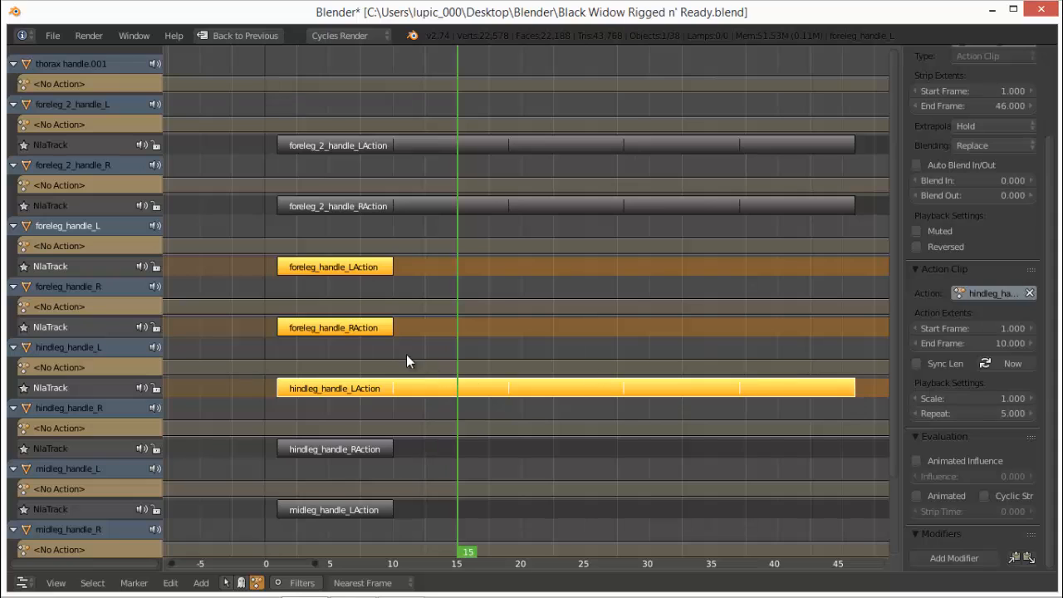
- Set Repeat to 5 individually on the foreleg_handle_R and foreleg_handle_L strips
click(389, 329)
click(966, 413)
text(5)
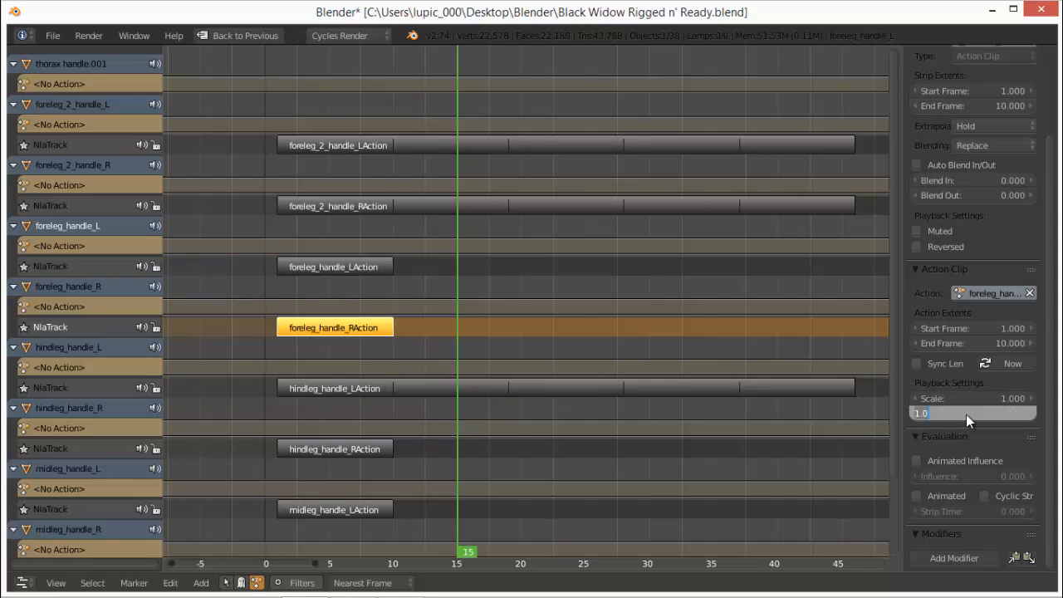
key(Return)
click(377, 272)
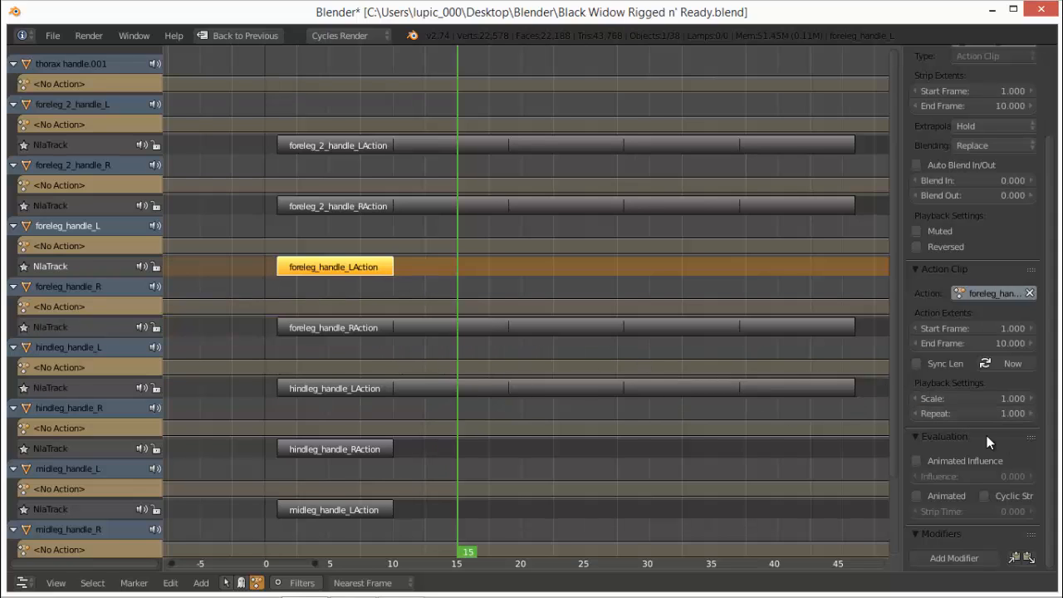
click(966, 413)
text(5)
key(Return)
- Set Repeat to 5 on the hindleg_handle_R strip
scroll(673, 307, down, 1)
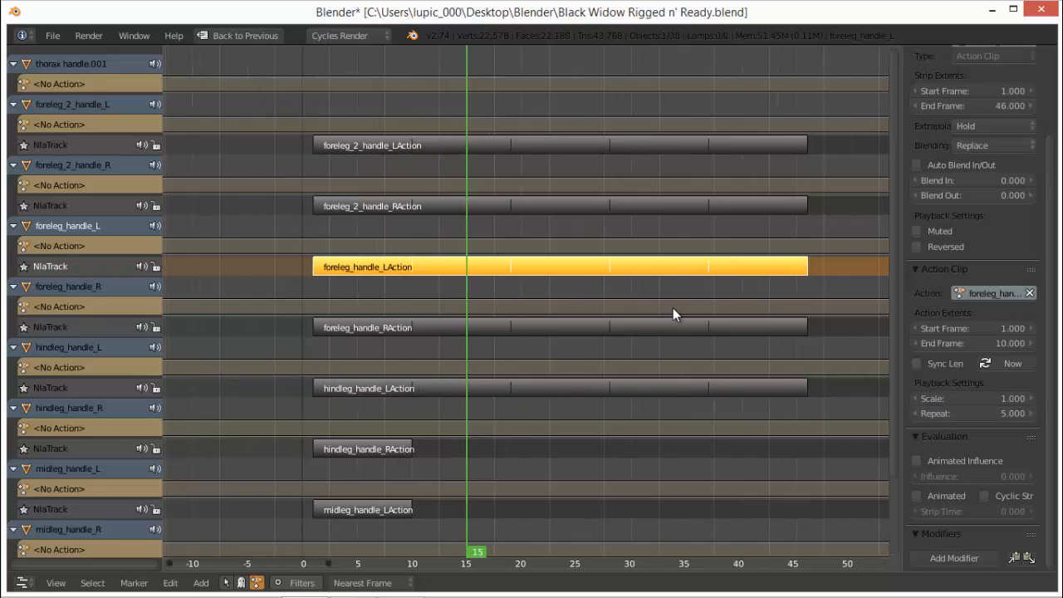
shift+scroll(895, 267, down, 5)
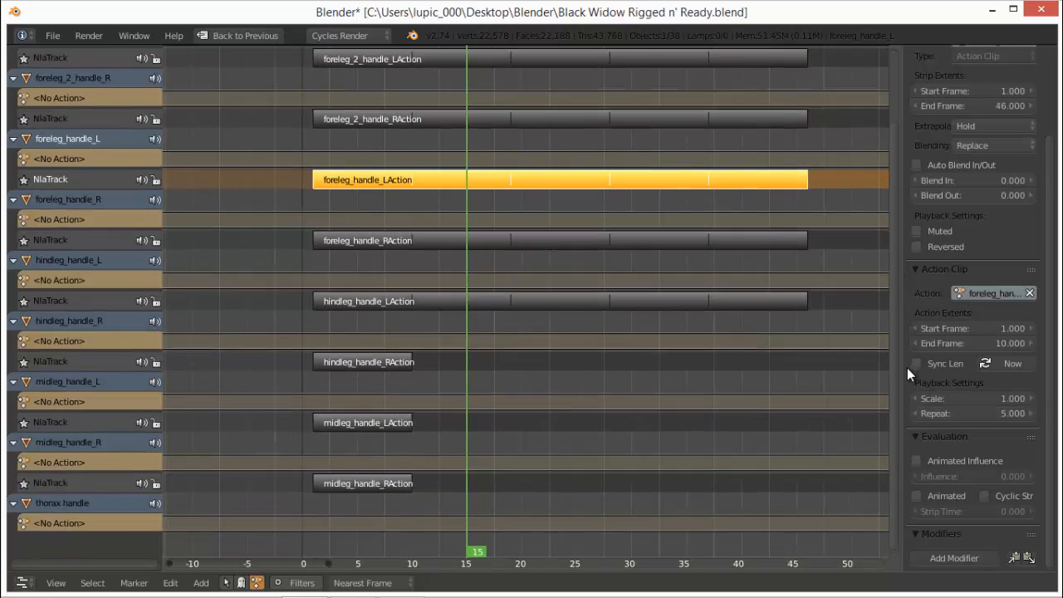
click(402, 328)
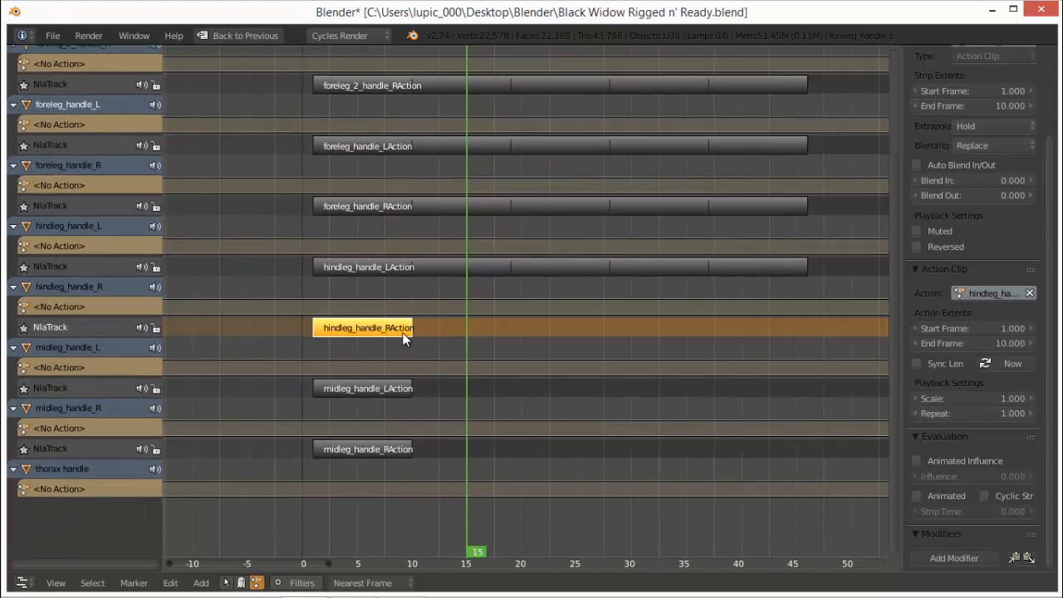
click(980, 410)
text(5)
key(Return)
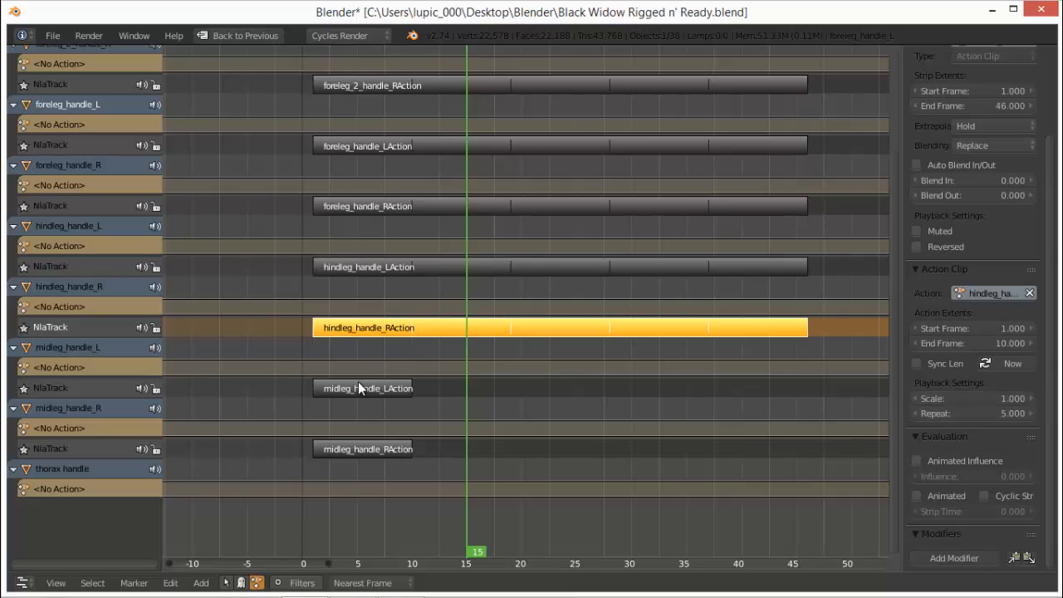
- Set Repeat to 5 on the midleg_handle_L and midleg_handle_R strips, one after the other
click(359, 382)
click(978, 410)
text(5)
key(Return)
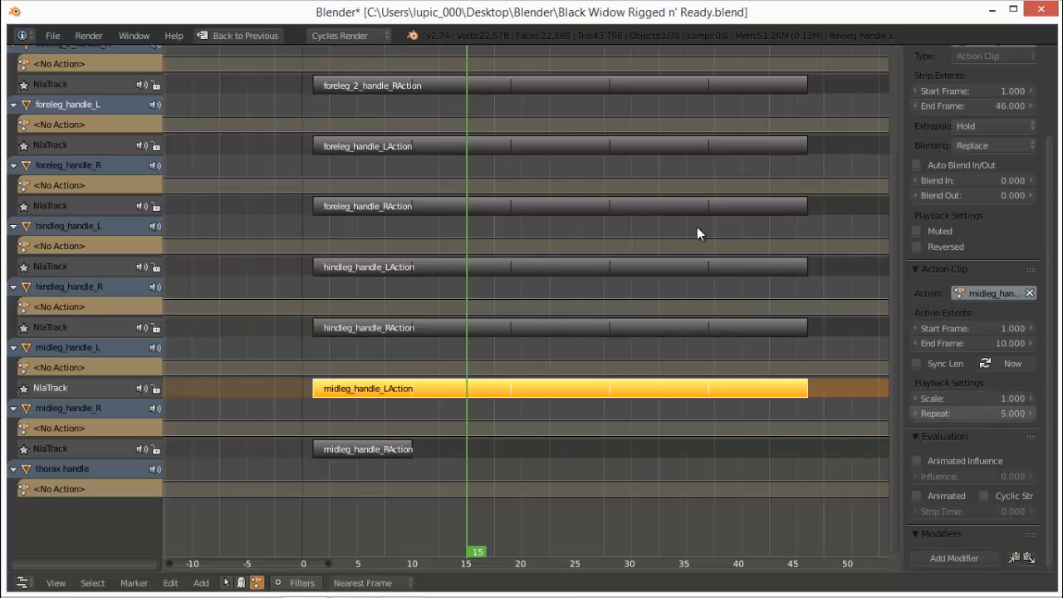
click(397, 454)
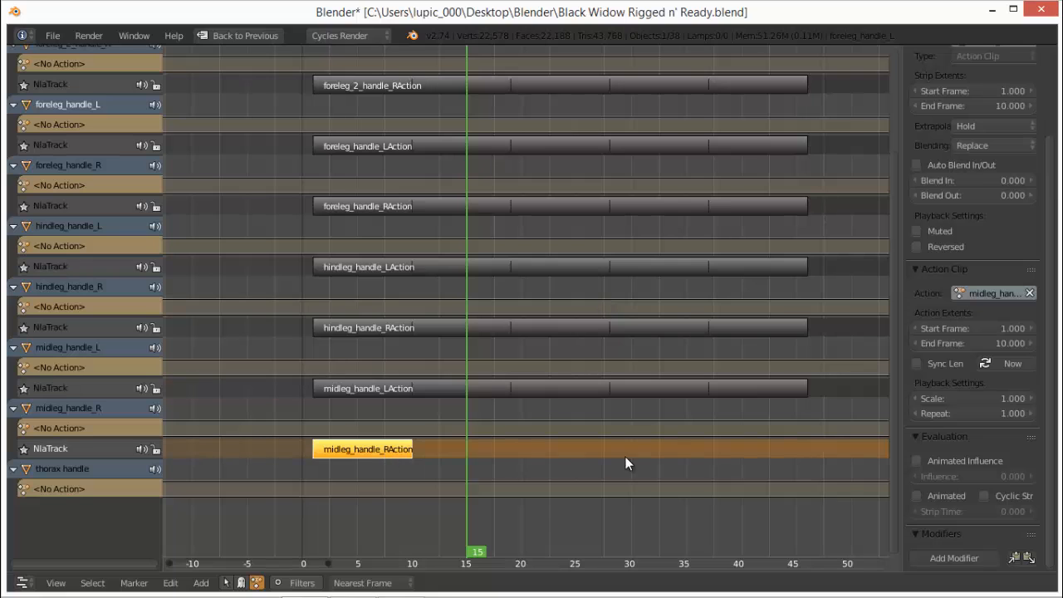
click(951, 416)
text(5)
key(Return)
- Return the NLA Editor from its maximized view to the full layout and hide its strip properties
scroll(645, 364, up, 3)
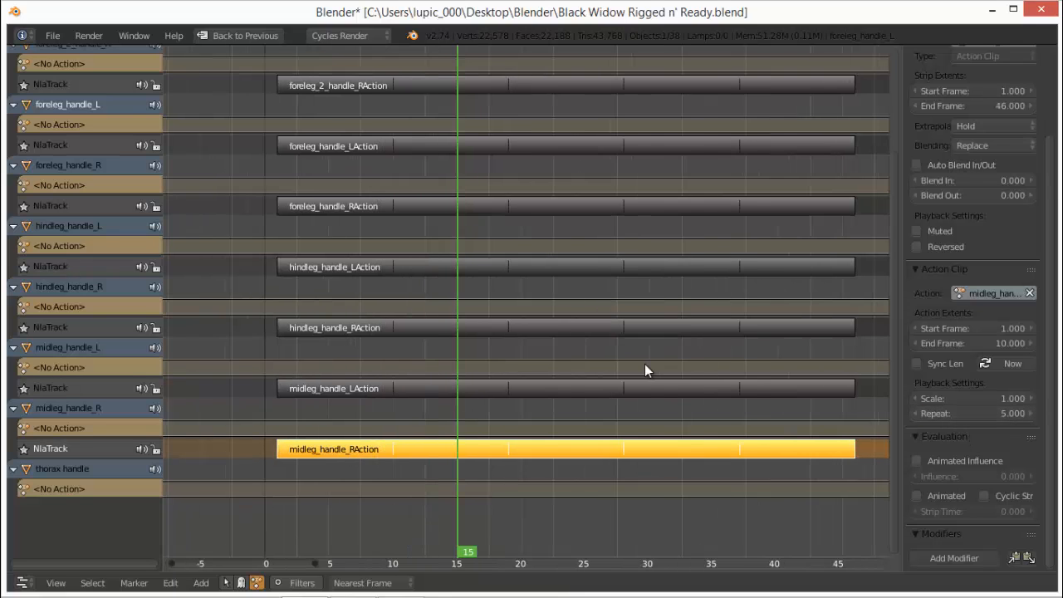
scroll(646, 361, down, 2)
middle_drag(656, 309, 612, 449)
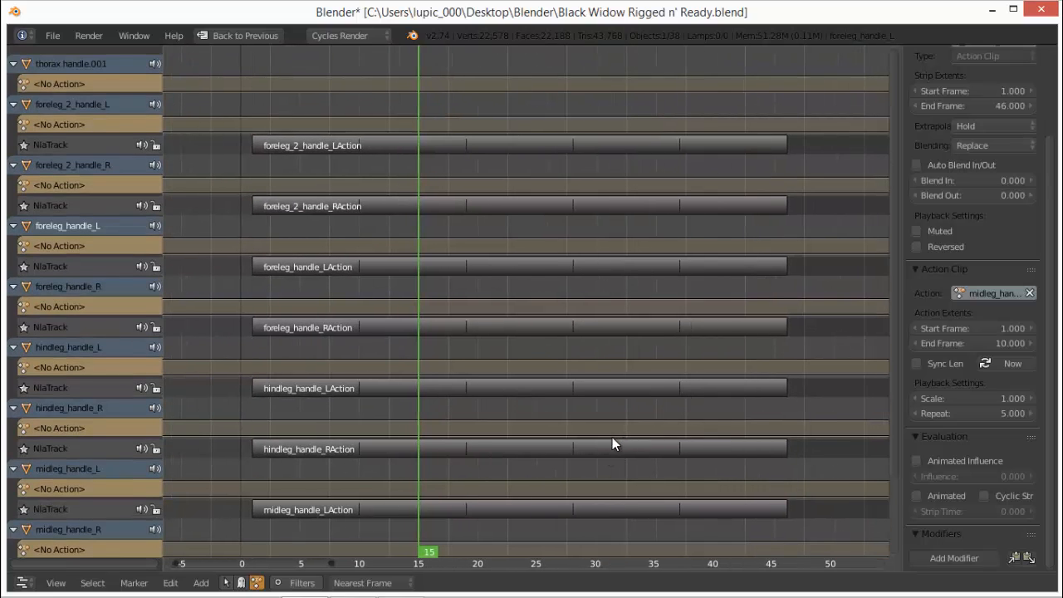
key(ctrl+Up)
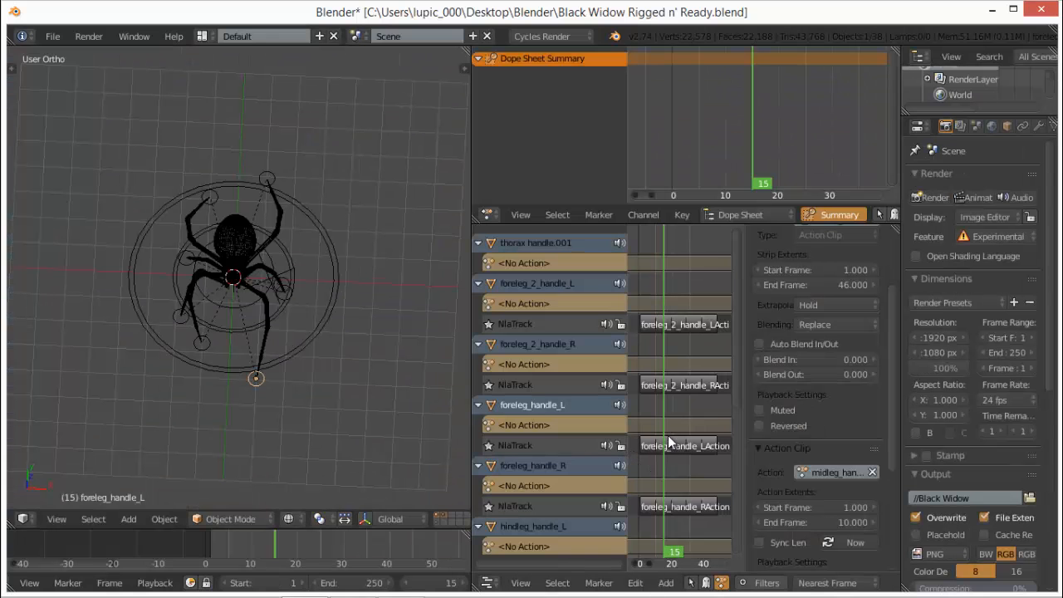
key(n)
- Play the repeated walk cycle from the start of the timeline, and stop playback after the strips end
scroll(333, 499, down, 1)
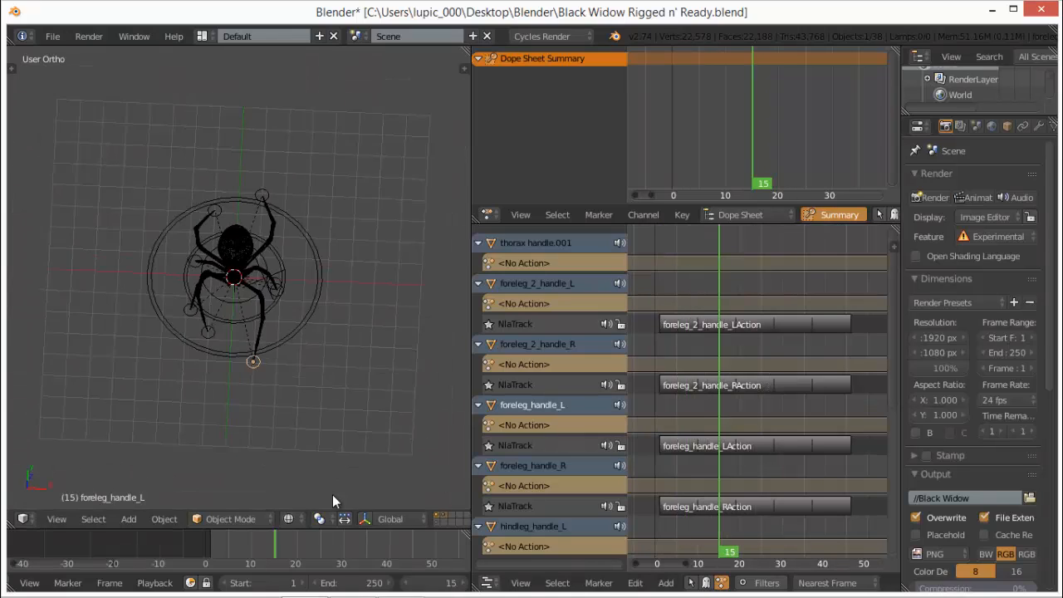
scroll(333, 496, down, 3)
middle_drag(320, 555, 141, 556)
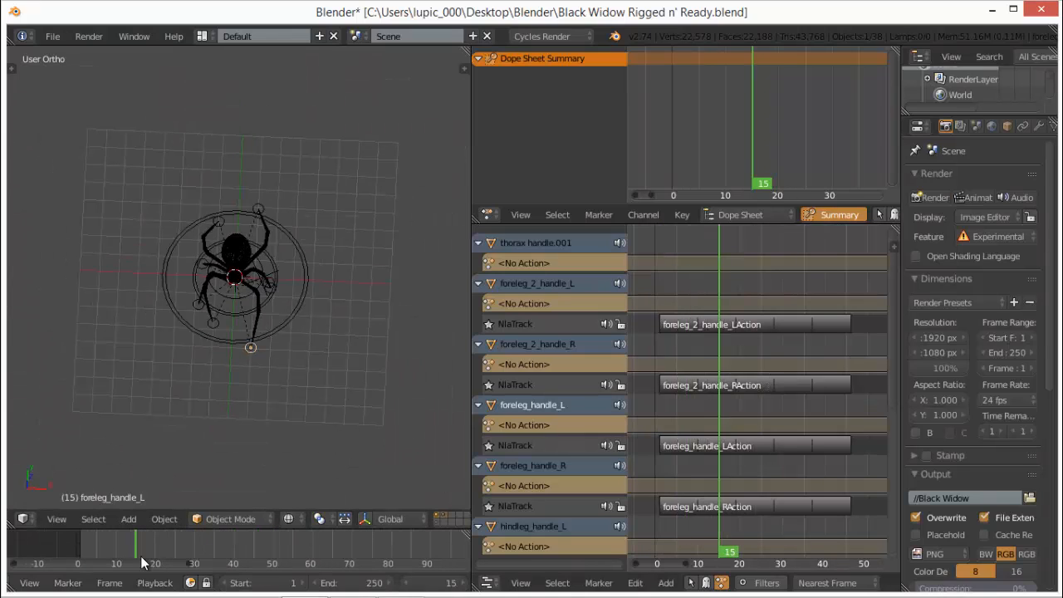
click(81, 542)
key(alt+a)
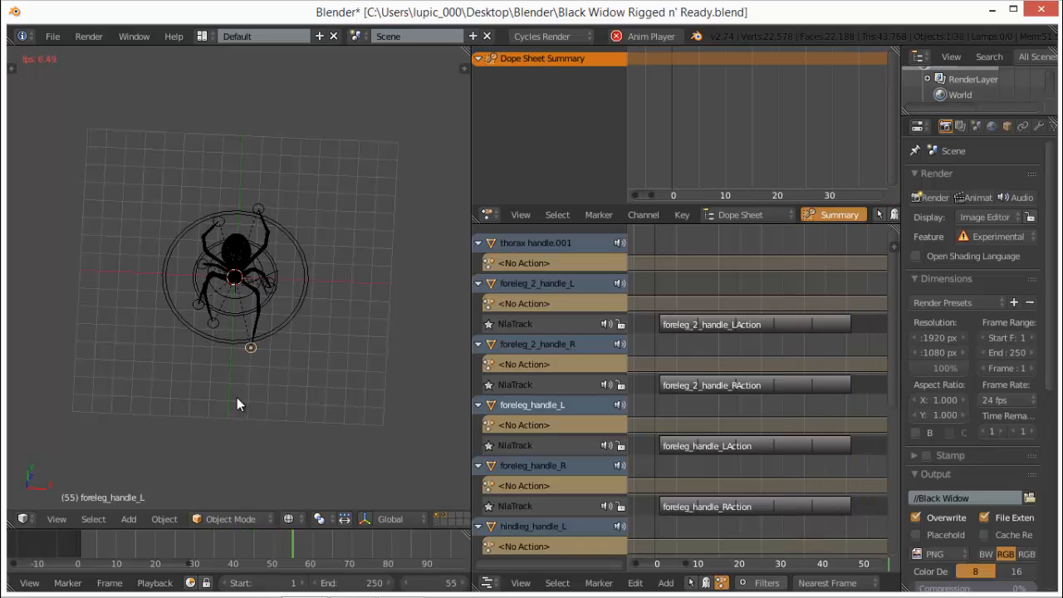
key(alt+a)
- Merge the Dope Sheet area into the NLA Editor, and set the current frame to 17
scroll(255, 317, up, 5)
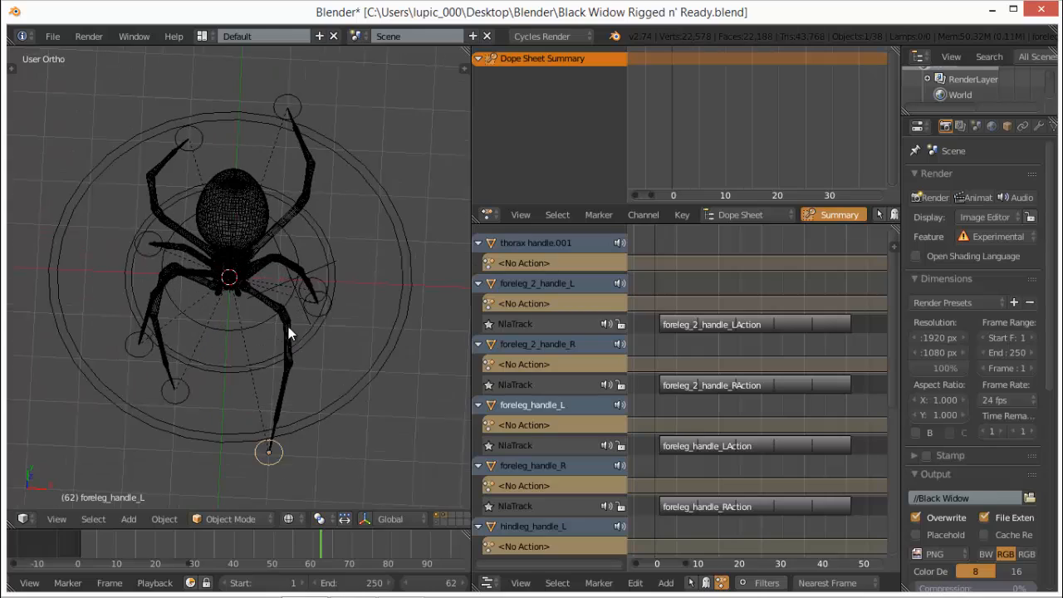
middle_drag(288, 326, 366, 281)
scroll(345, 280, up, 3)
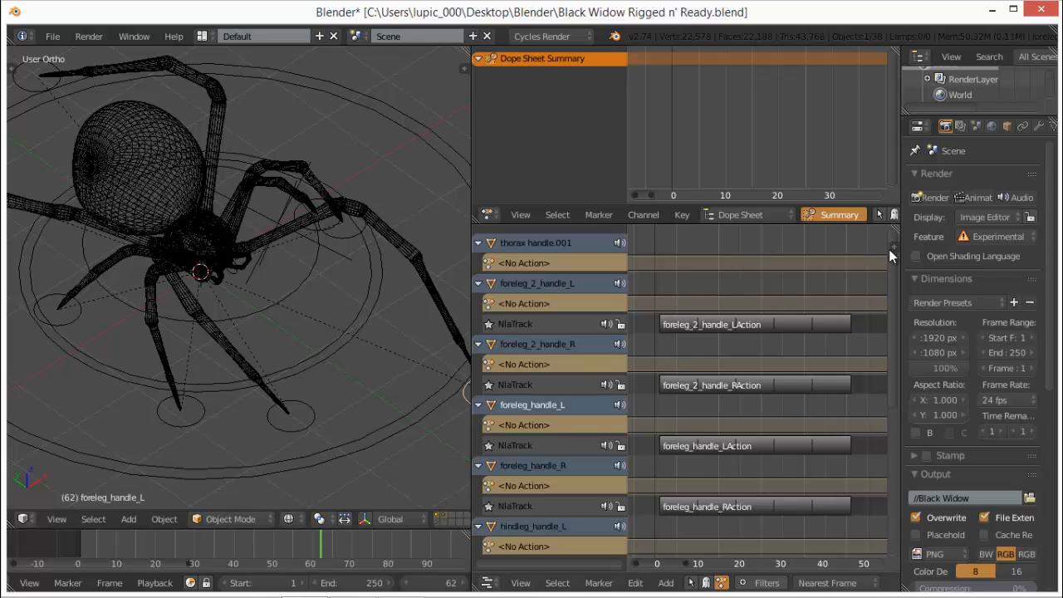
drag(879, 173, 869, 108)
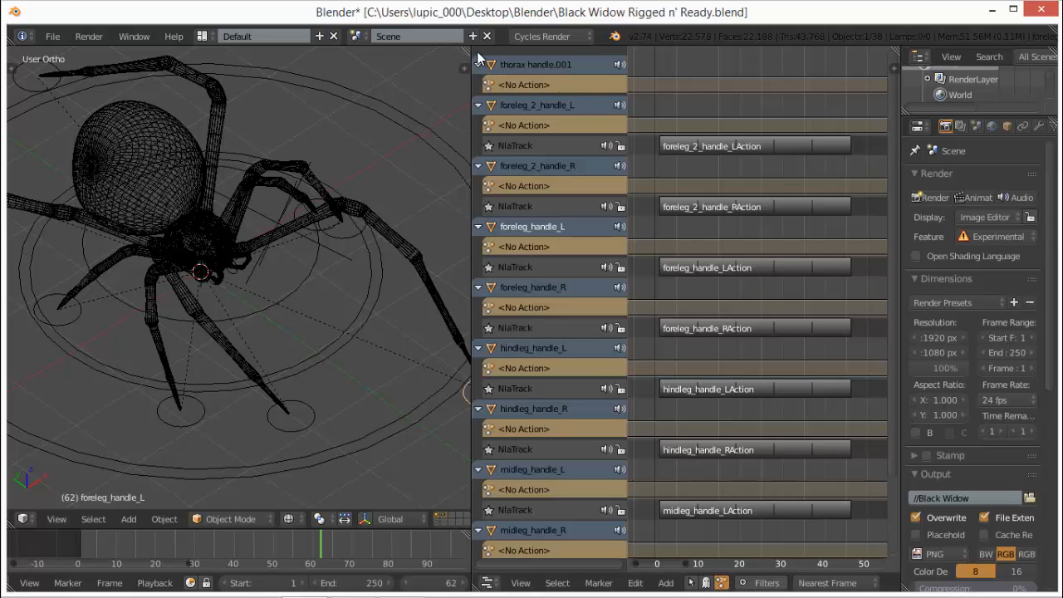
click(143, 546)
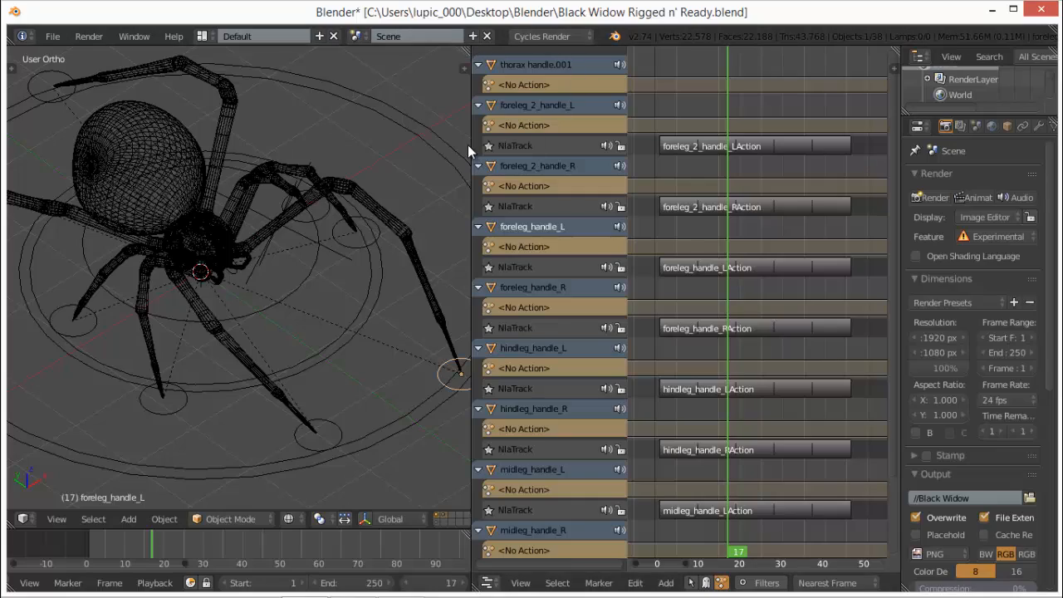
- Widen the 3D View across most of the NLA Editor and frame the whole spider from a lower angle
drag(470, 143, 851, 141)
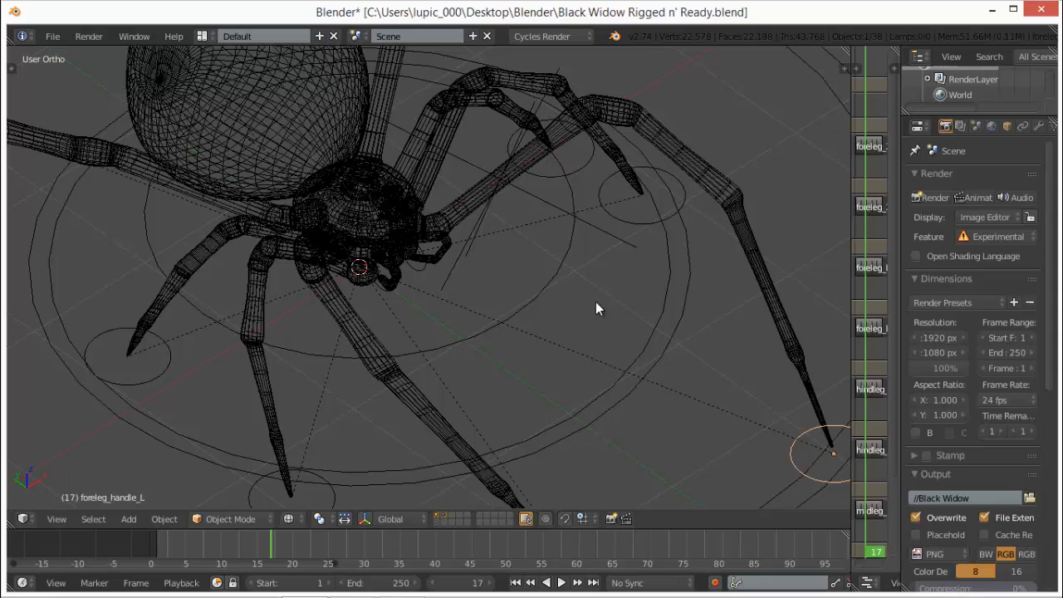
scroll(518, 348, down, 4)
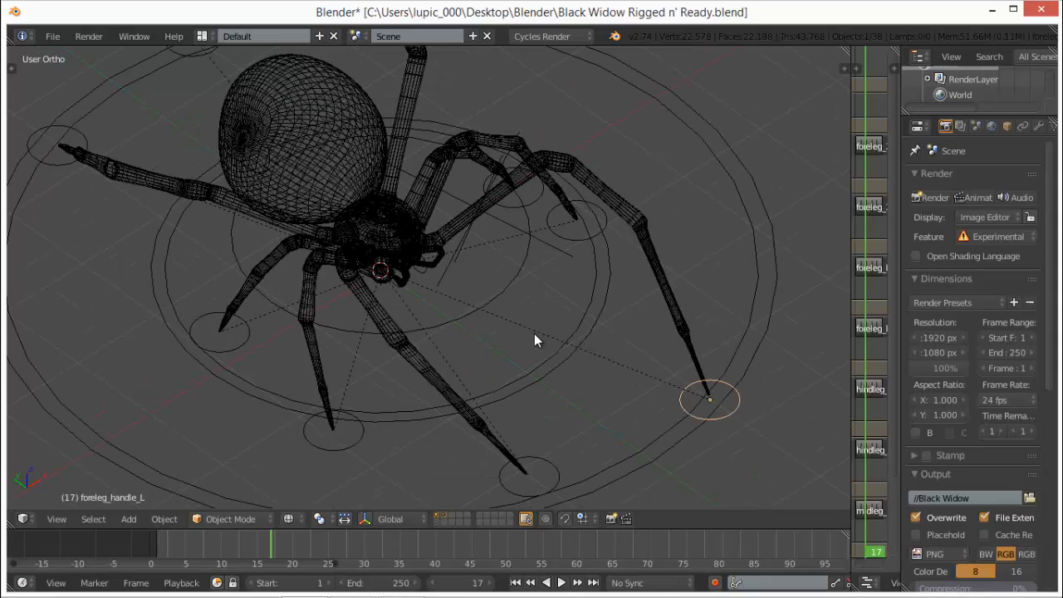
scroll(557, 395, up, 1)
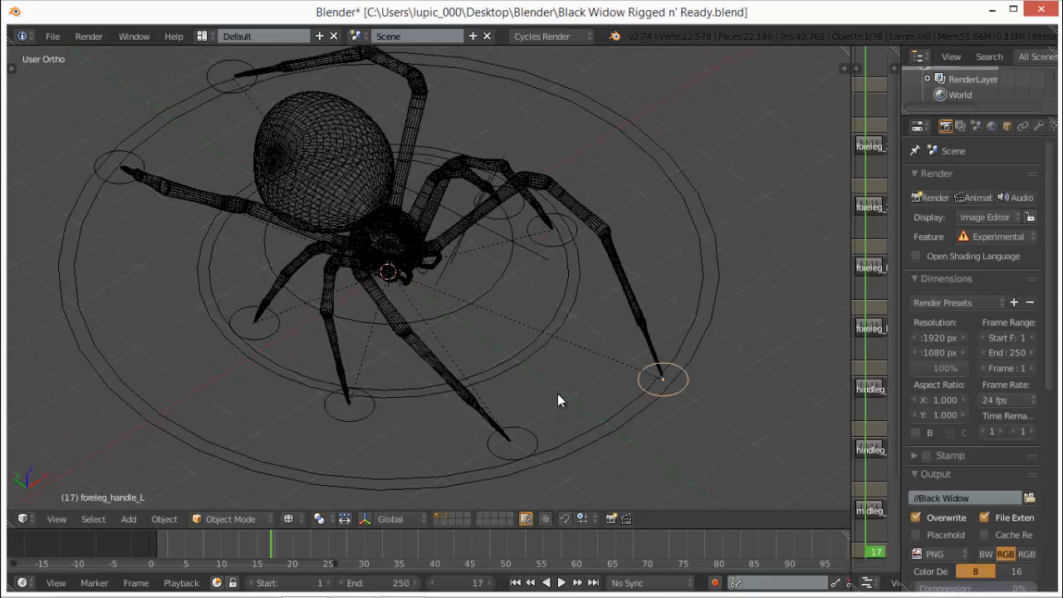
mouse_move(568, 388)
middle_down()
mouse_move(565, 374)
mouse_move(578, 371)
middle_up()
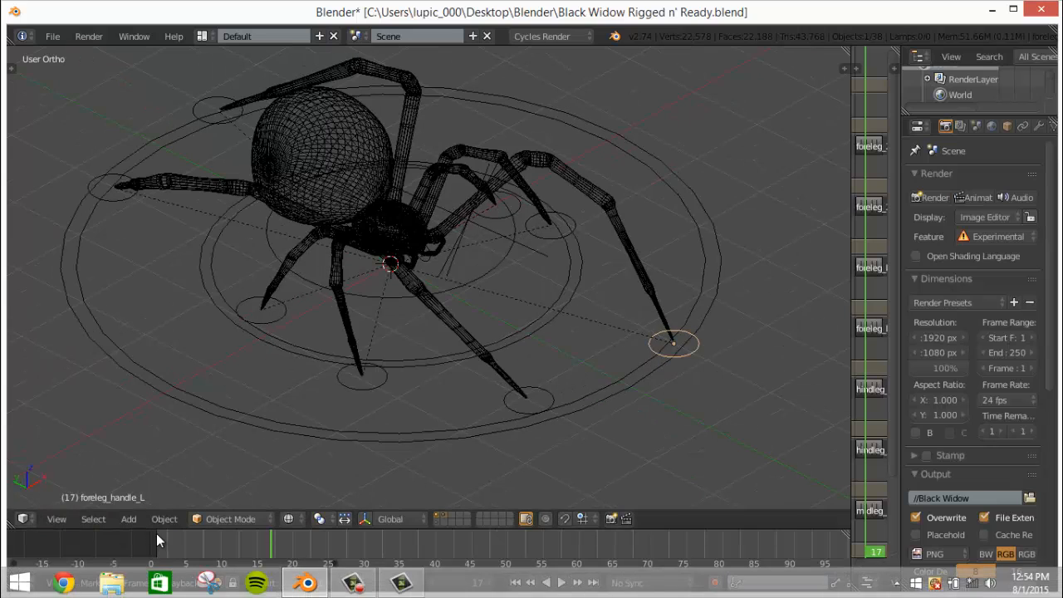
- Play the repeated walk cycle from the start of the timeline in solid shading, and stop playback after one run through the strips
key(shift+Left)
key(alt+a)
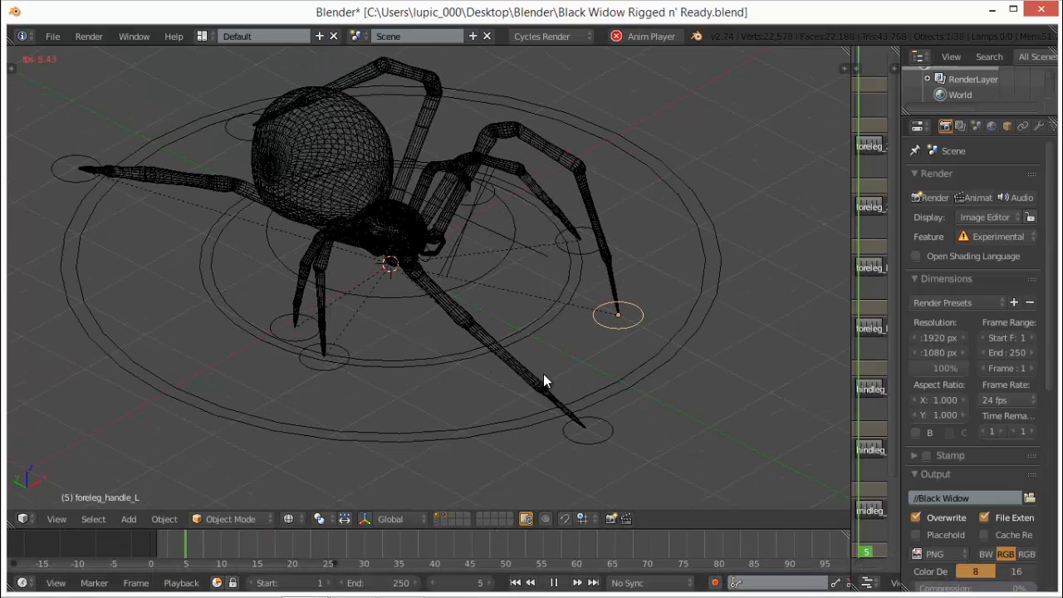
scroll(546, 375, down, 2)
key(z)
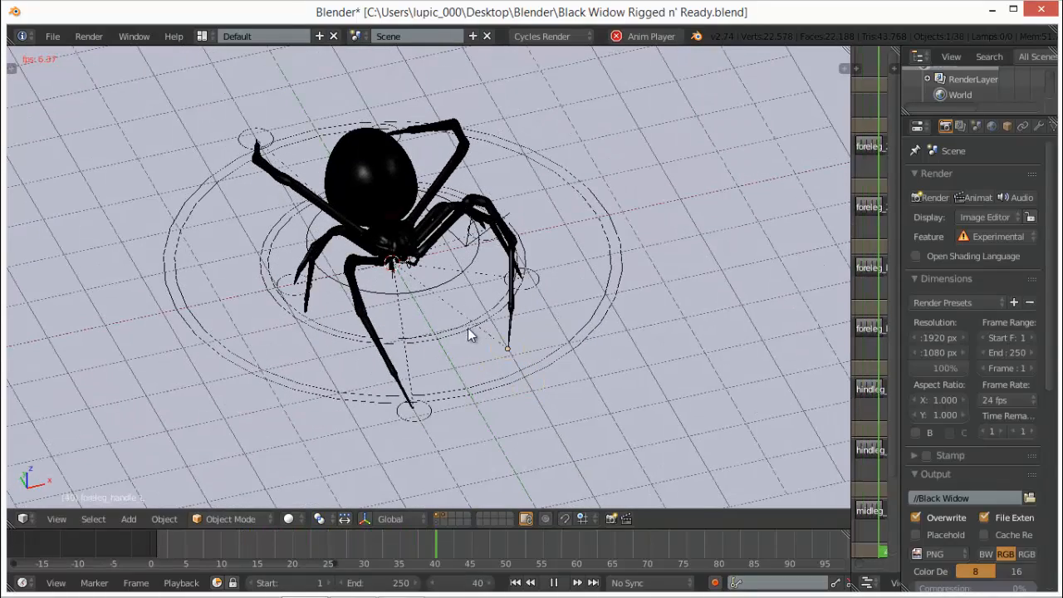
key(alt+a)
- Return to frame 1 in wireframe shading and select the spider's thorax handle.001 rings
right_click(570, 352)
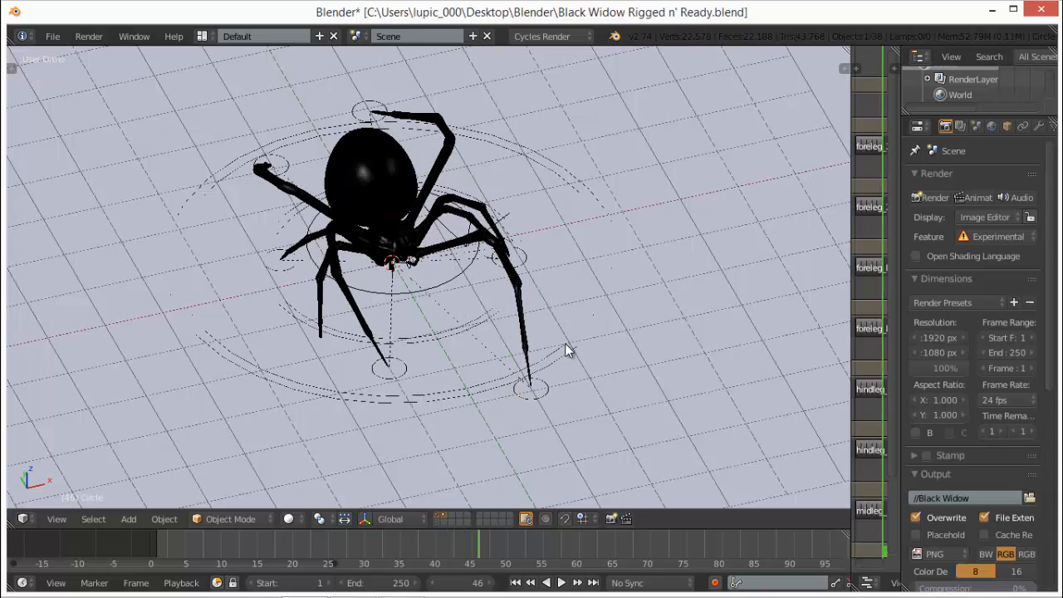
click(163, 538)
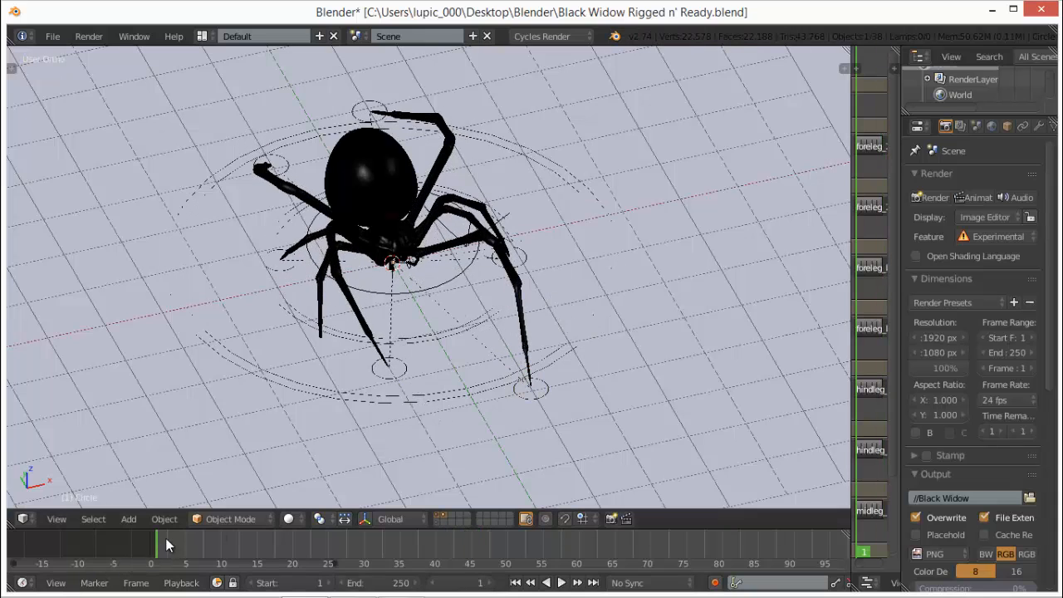
key(z)
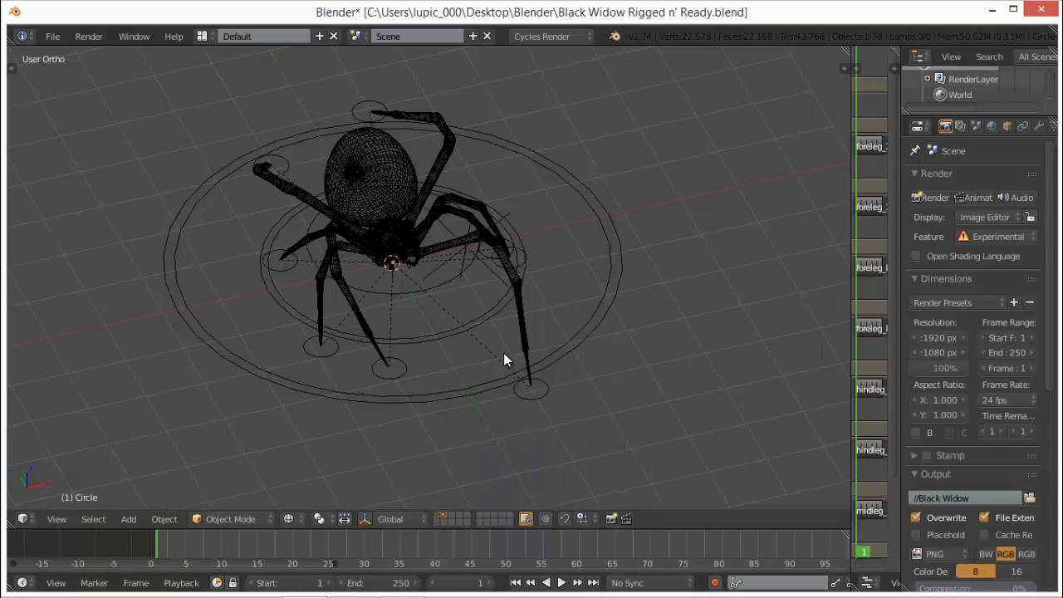
right_click(594, 323)
scroll(548, 299, down, 3)
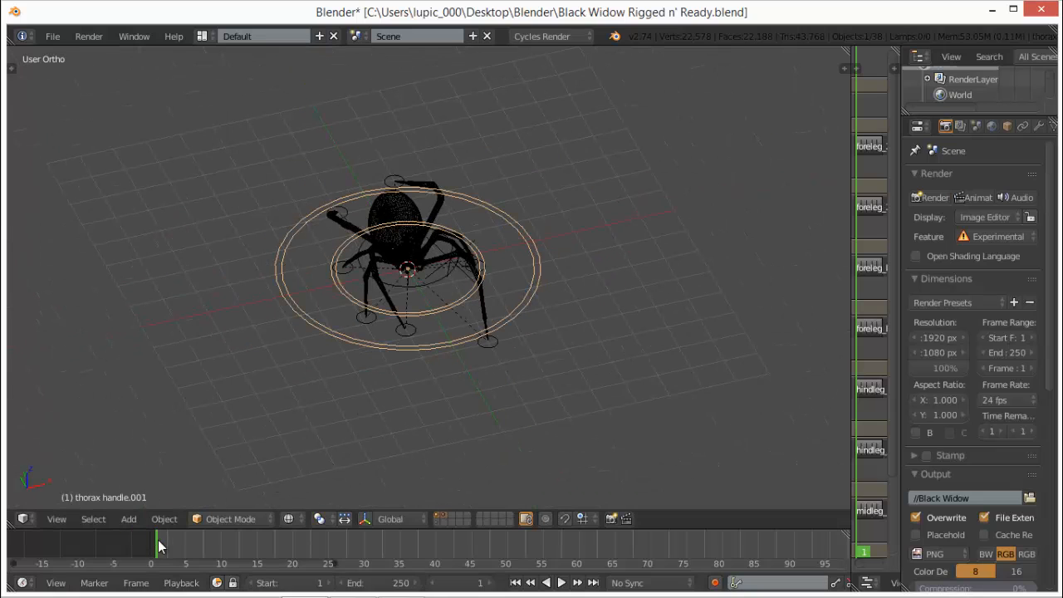
- Try moving the thorax handle along global Y at frame 7, cancel the move, and scrub to frame 13
drag(189, 551, 200, 552)
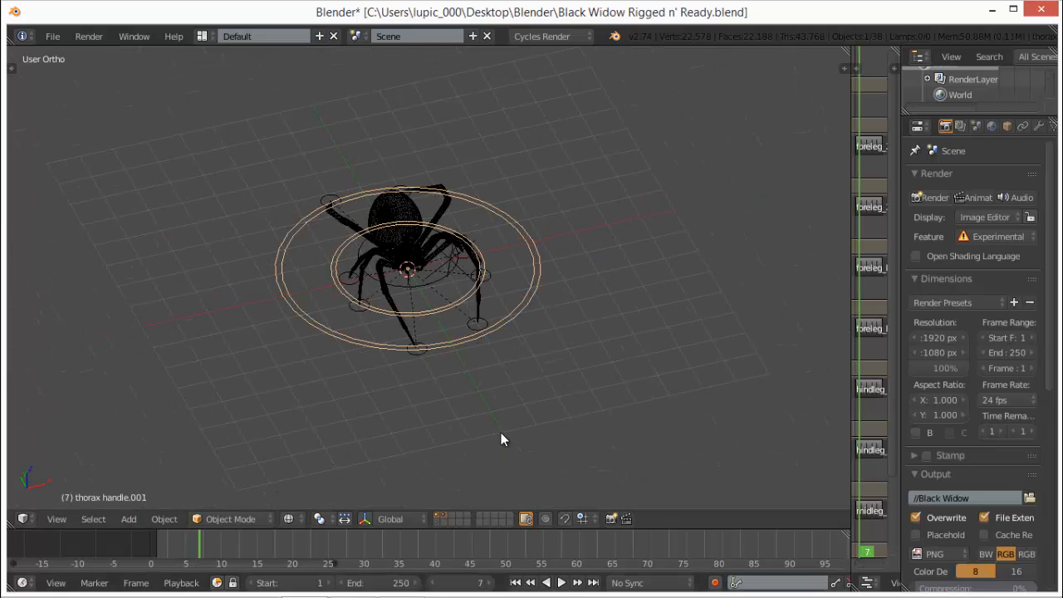
key(g)
key(y)
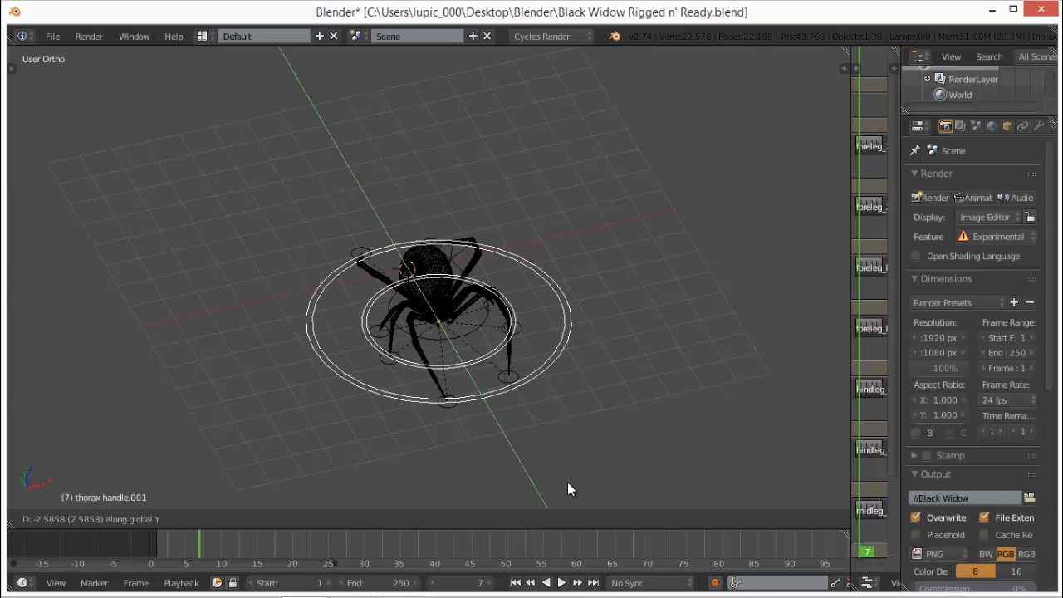
right_click(592, 495)
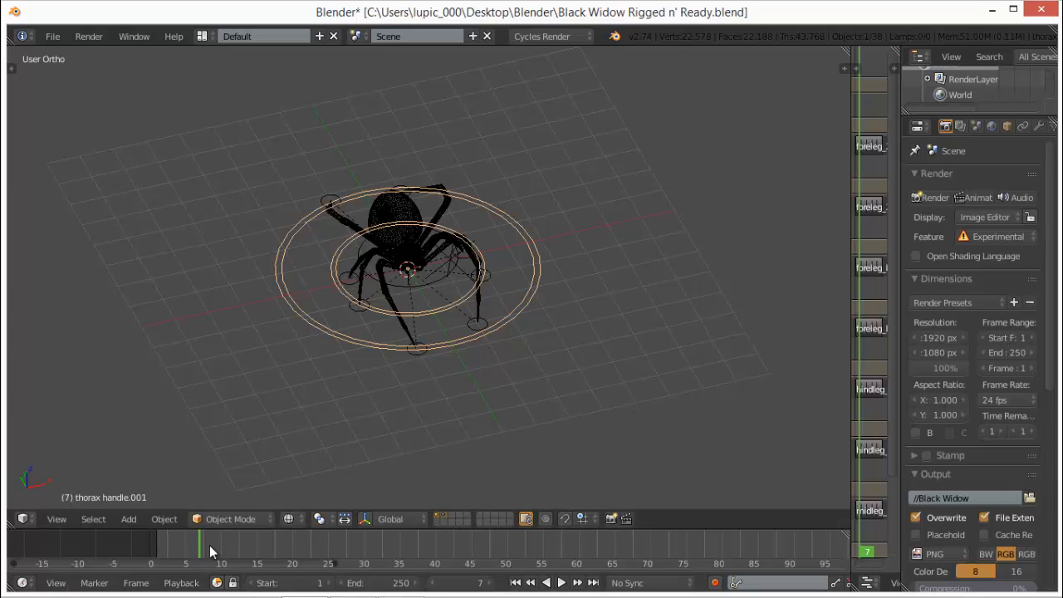
drag(210, 545, 253, 540)
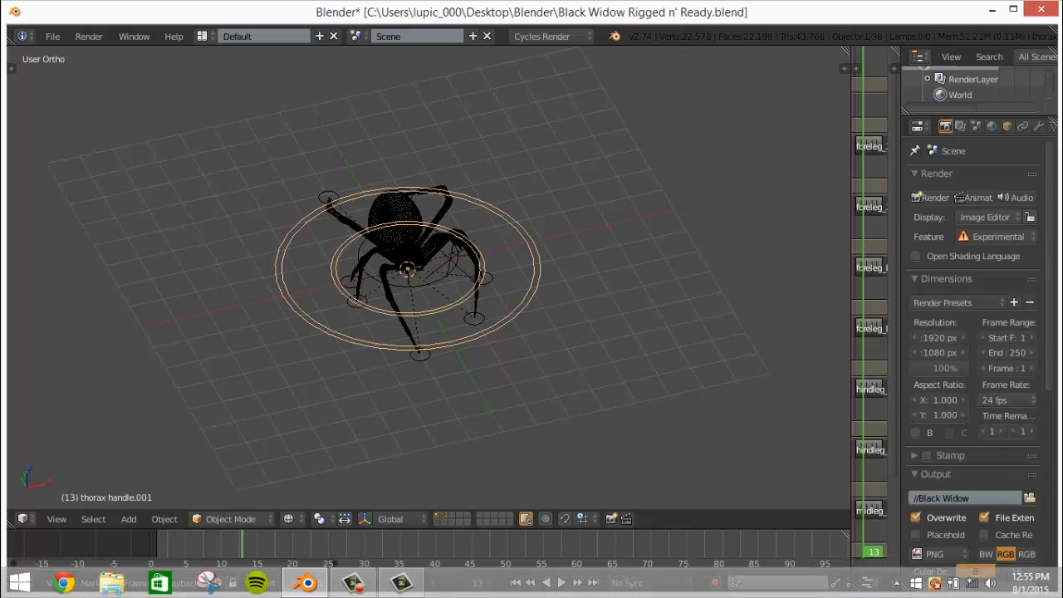
click(353, 582)
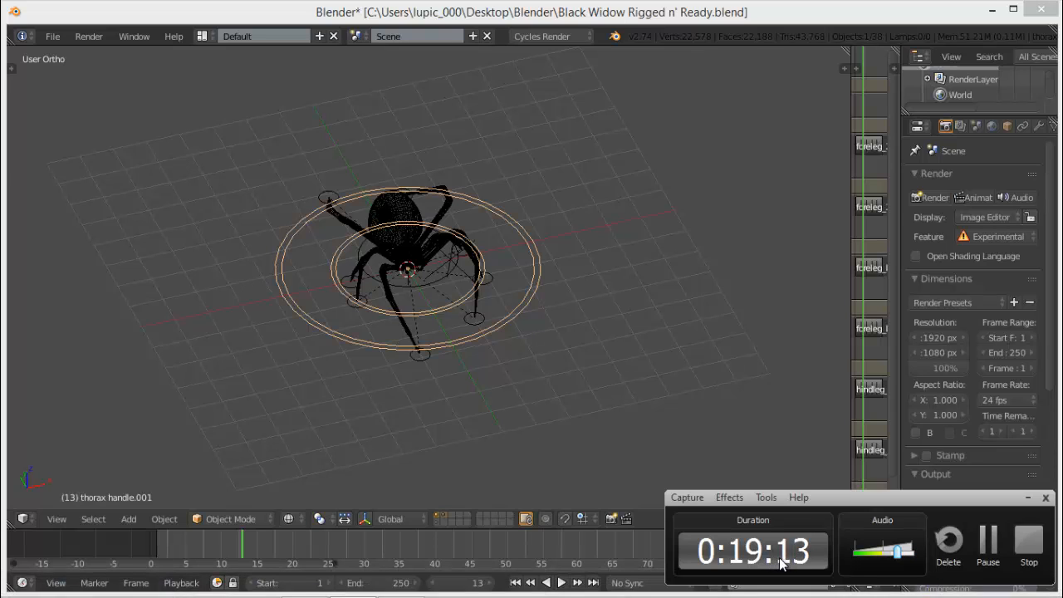
click(1029, 496)
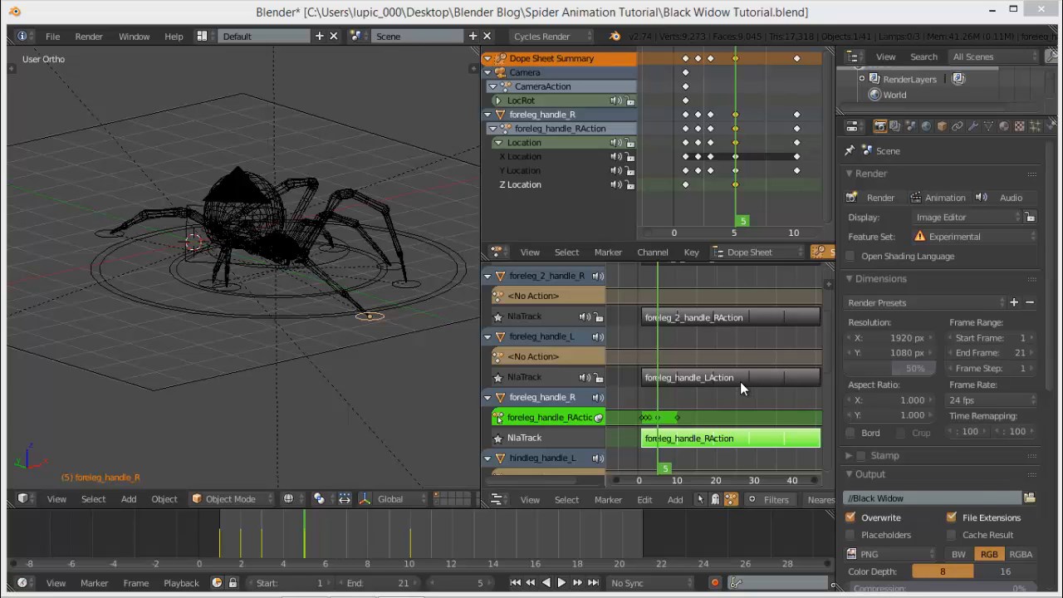
- Compare the leg poses at frames 3 and 5, and reselect foreleg_handle_R with the current frame at 3
right_click(370, 318)
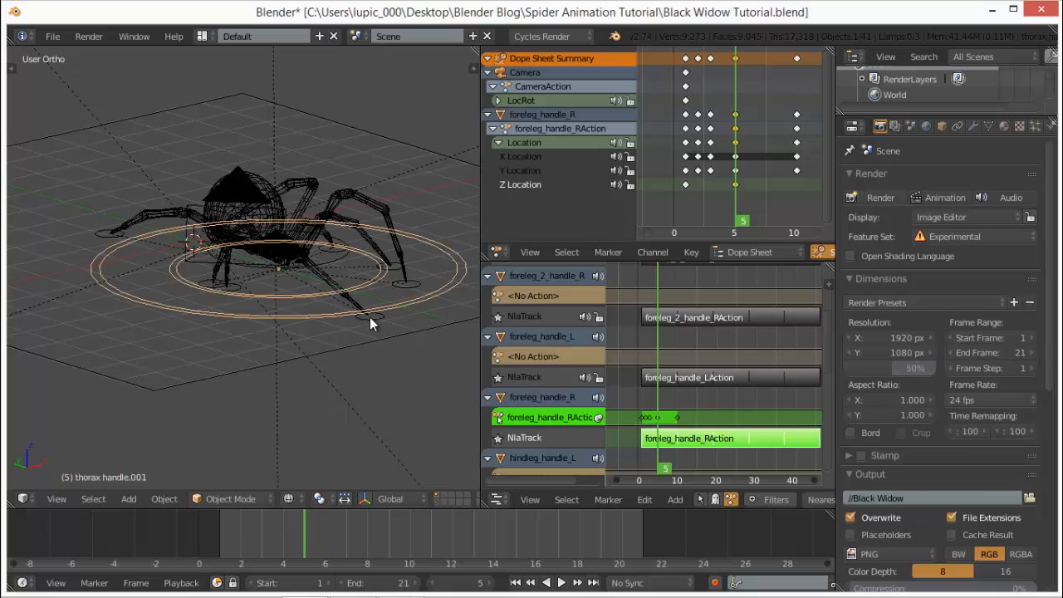
click(260, 532)
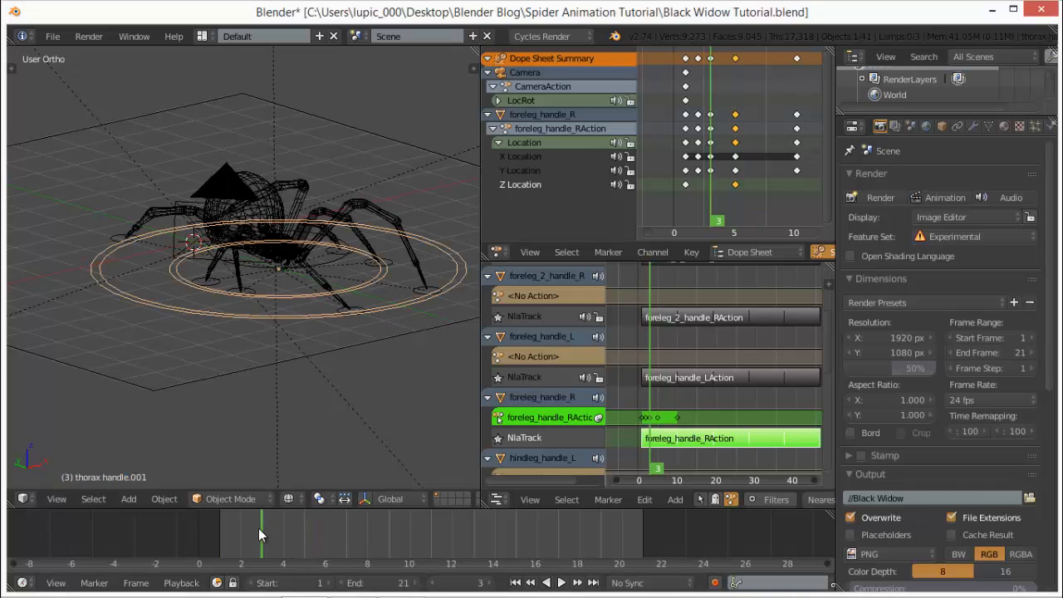
click(304, 531)
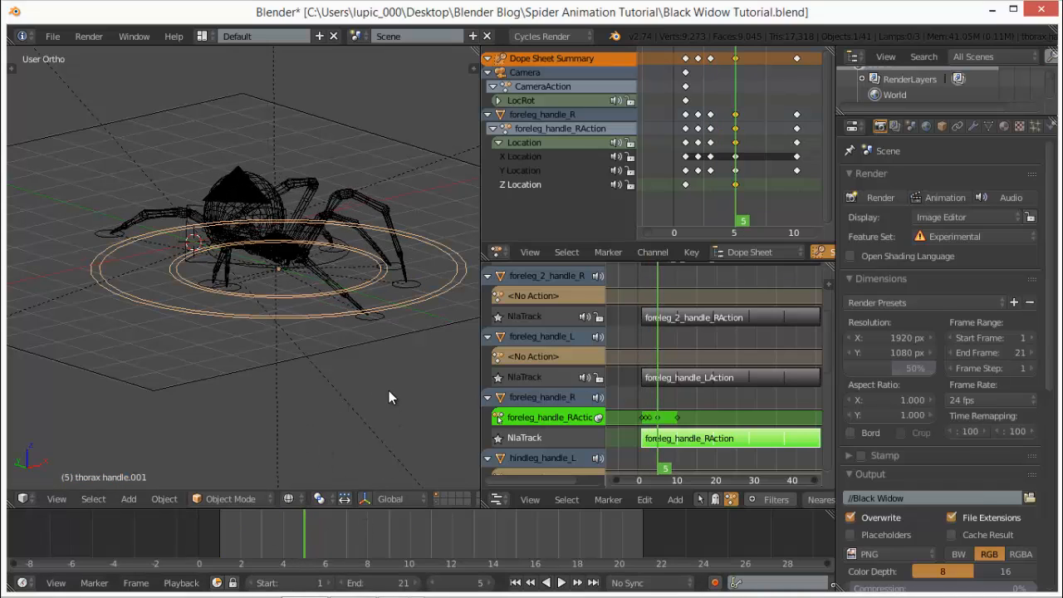
right_click(370, 319)
drag(274, 545, 254, 541)
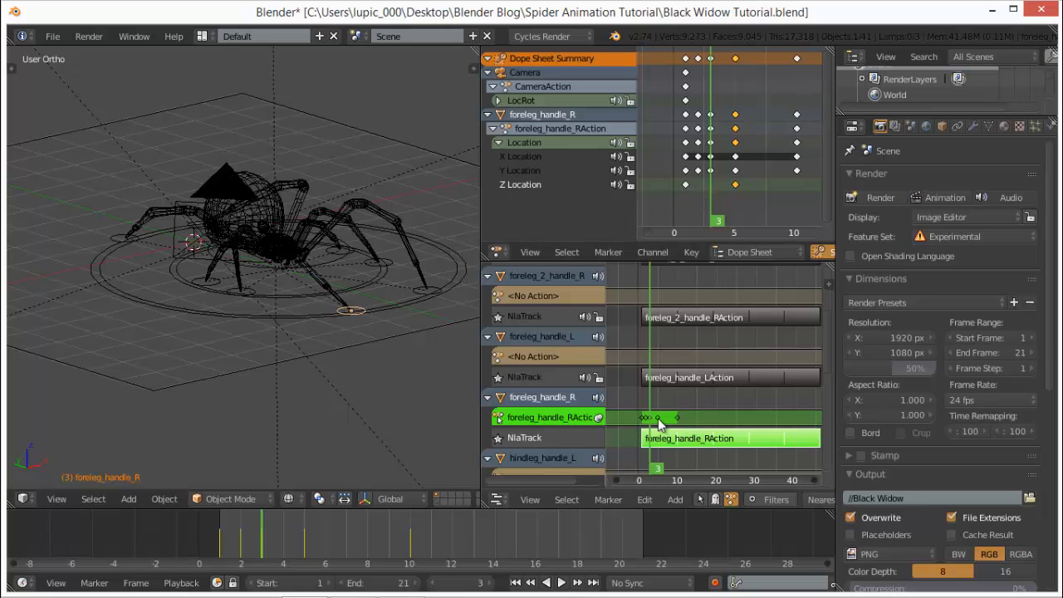
- Leave and re-enter tweak mode on the foreleg_handle_RAction strip, and scrub its keyframes from frame 1 to frame 3
key(Tab)
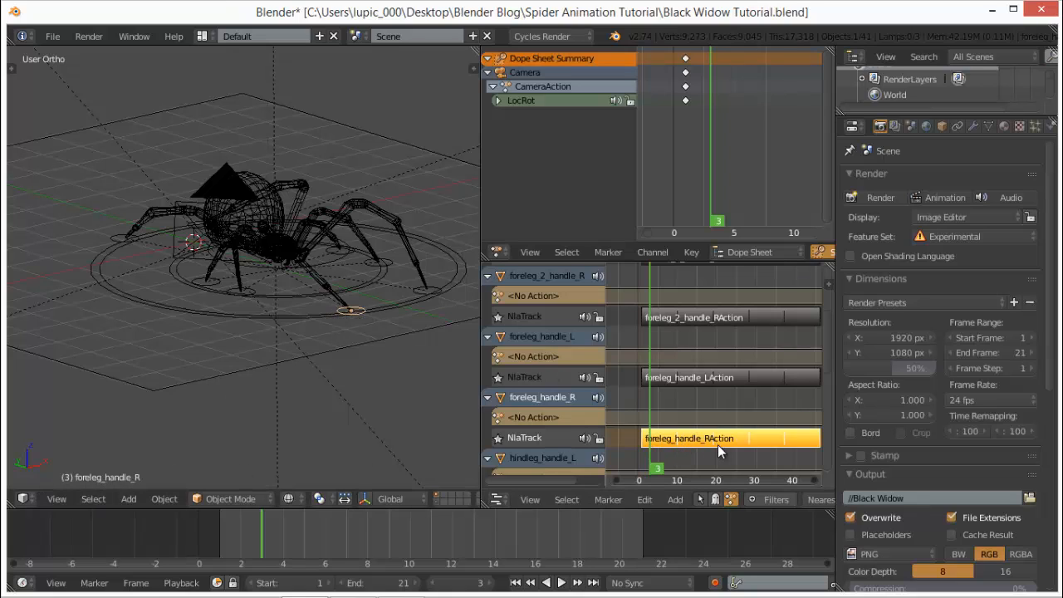
key(Tab)
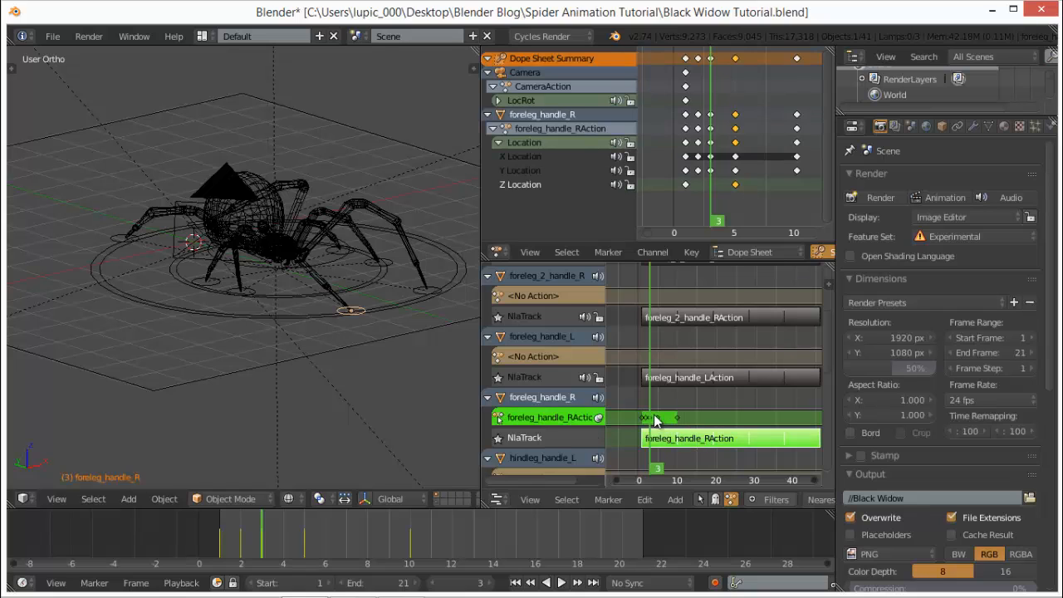
key(Left)
key(Left)
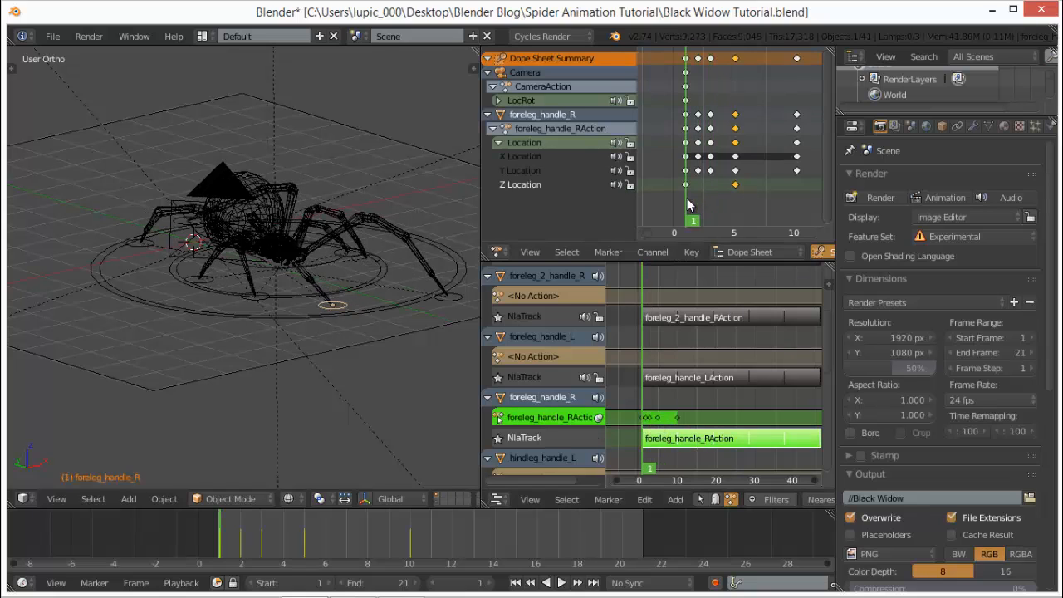
mouse_move(704, 204)
mouse_down()
mouse_move(759, 196)
mouse_move(760, 206)
mouse_move(741, 202)
mouse_move(769, 195)
mouse_move(710, 206)
mouse_up()
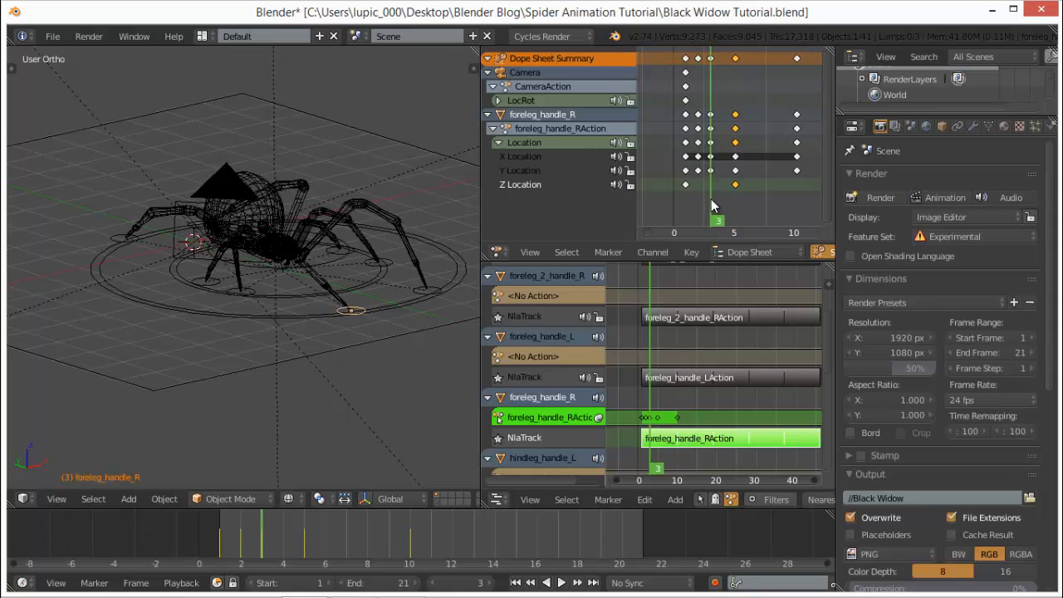
- Raise foreleg_handle_R along global Z at frame 3, refine its height in solid front view, and insert a Location keyframe
key(g)
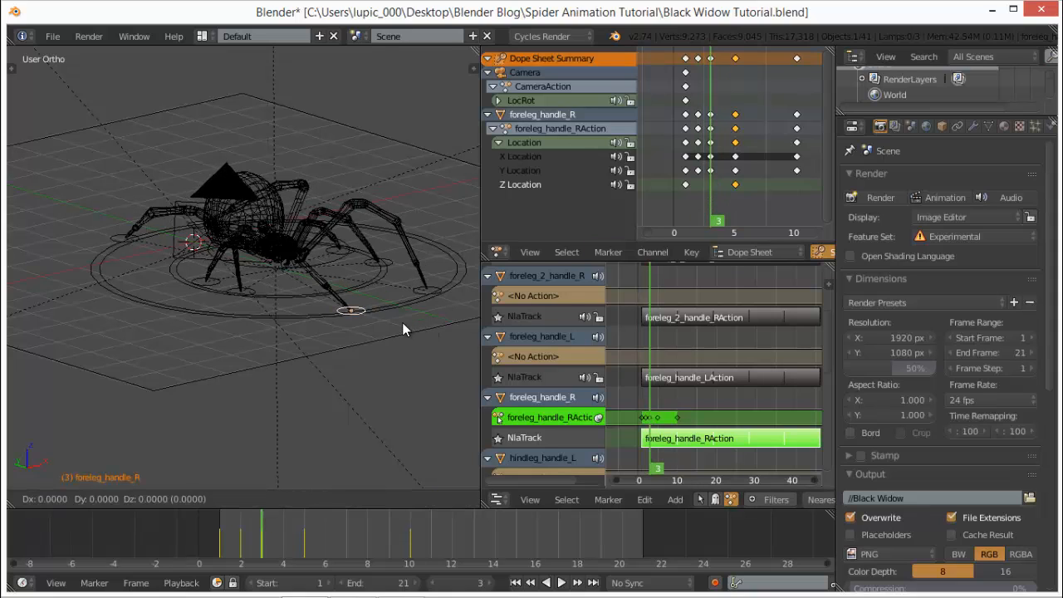
key(z)
click(407, 316)
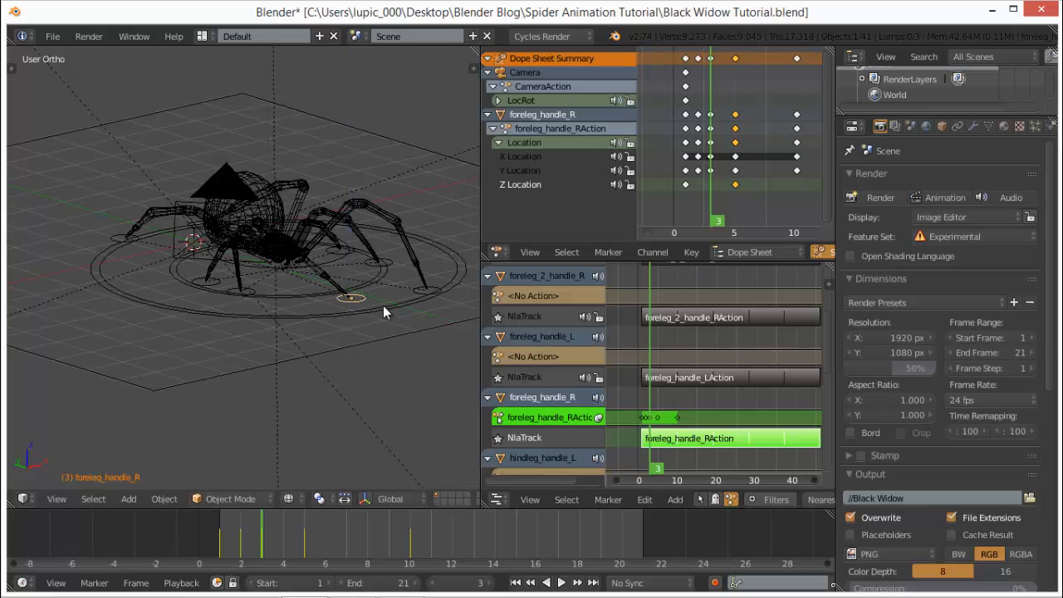
key(KP_1)
key(z)
scroll(335, 263, up, 4)
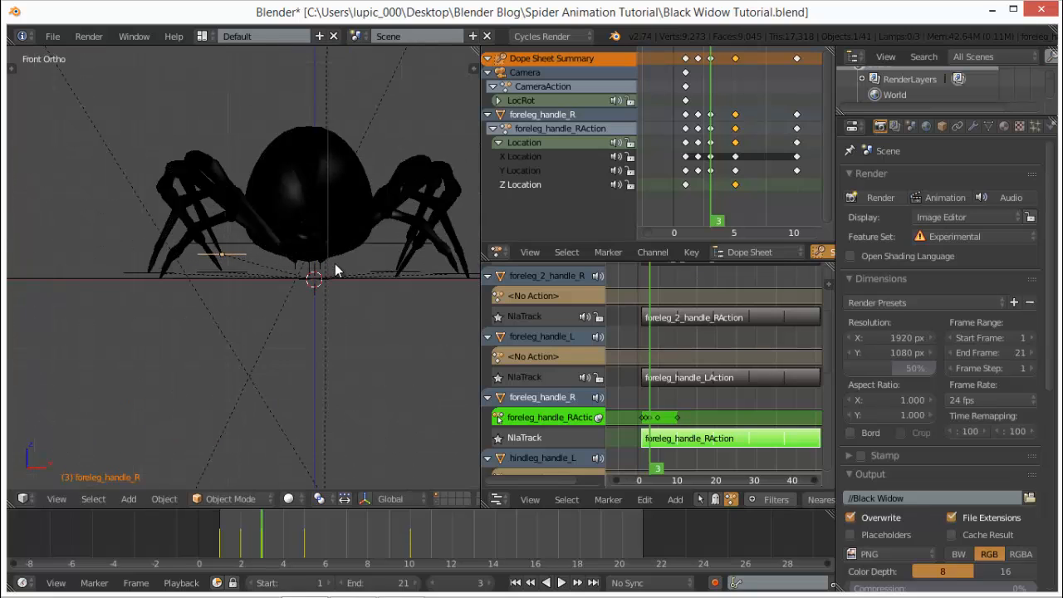
key(g)
key(z)
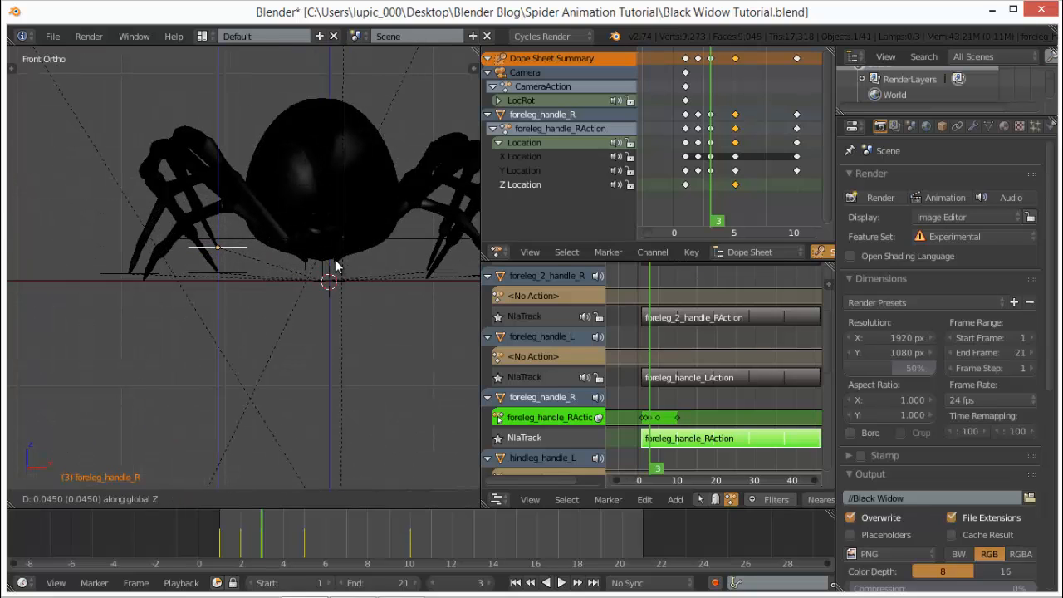
click(335, 259)
key(i)
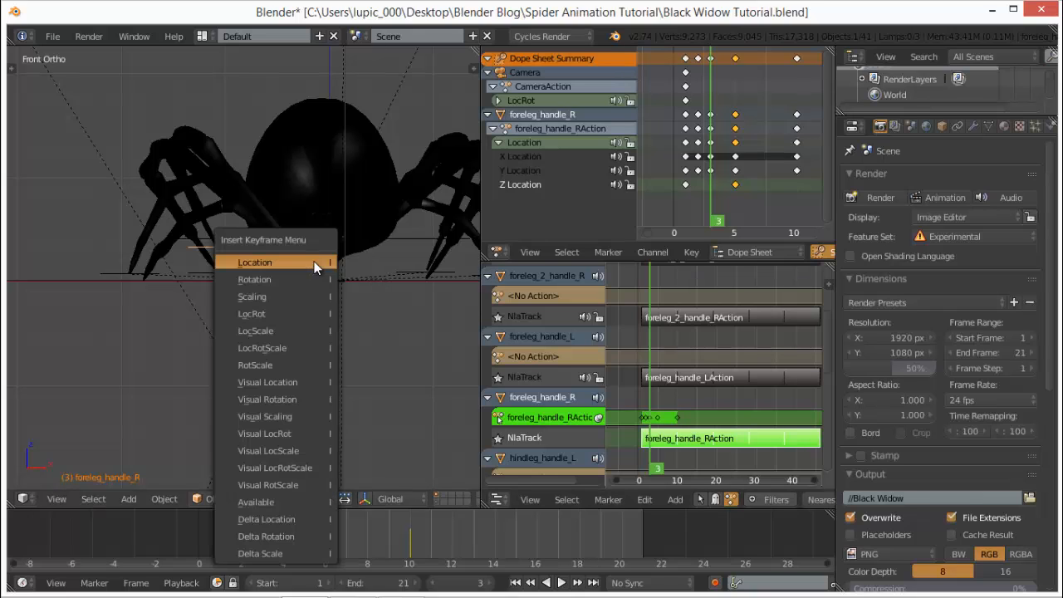
click(314, 261)
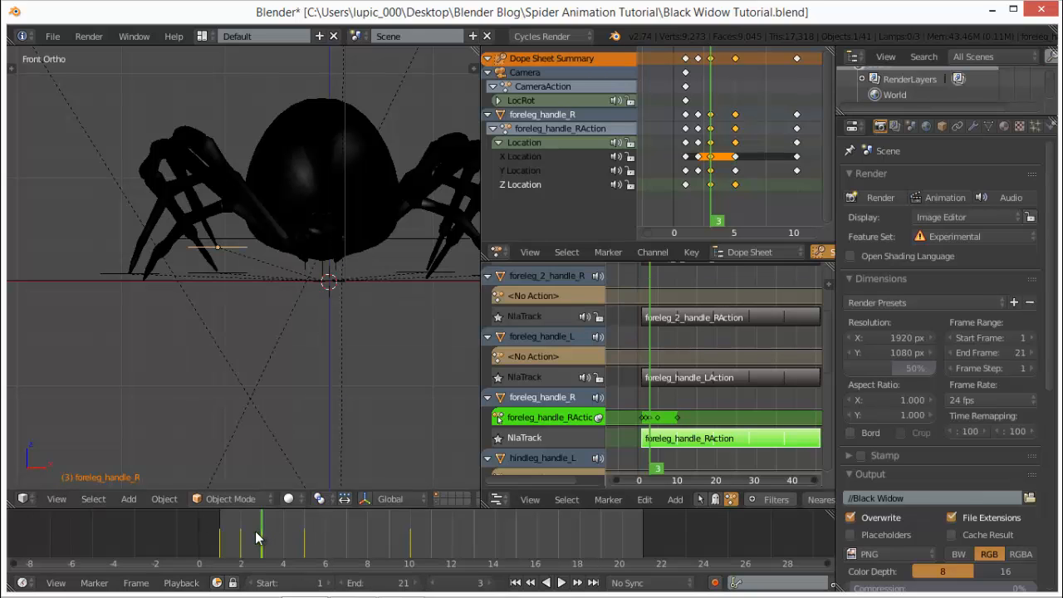
- Check the right foreleg's lift between frames 1 and 3 in the wireframe right side view
drag(255, 532, 215, 535)
middle_drag(273, 307, 307, 310)
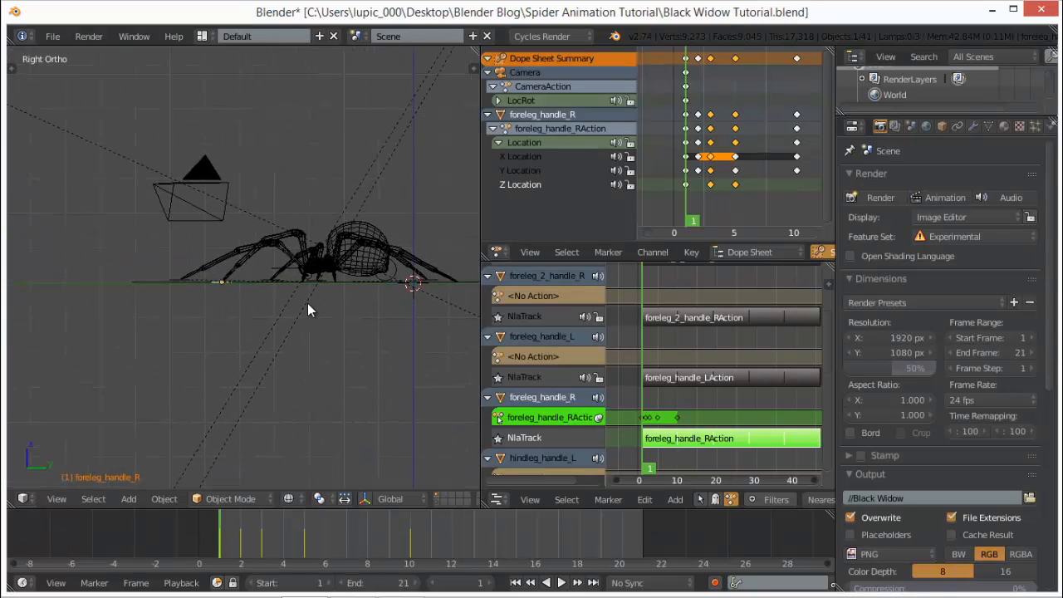
scroll(307, 309, up, 2)
click(235, 529)
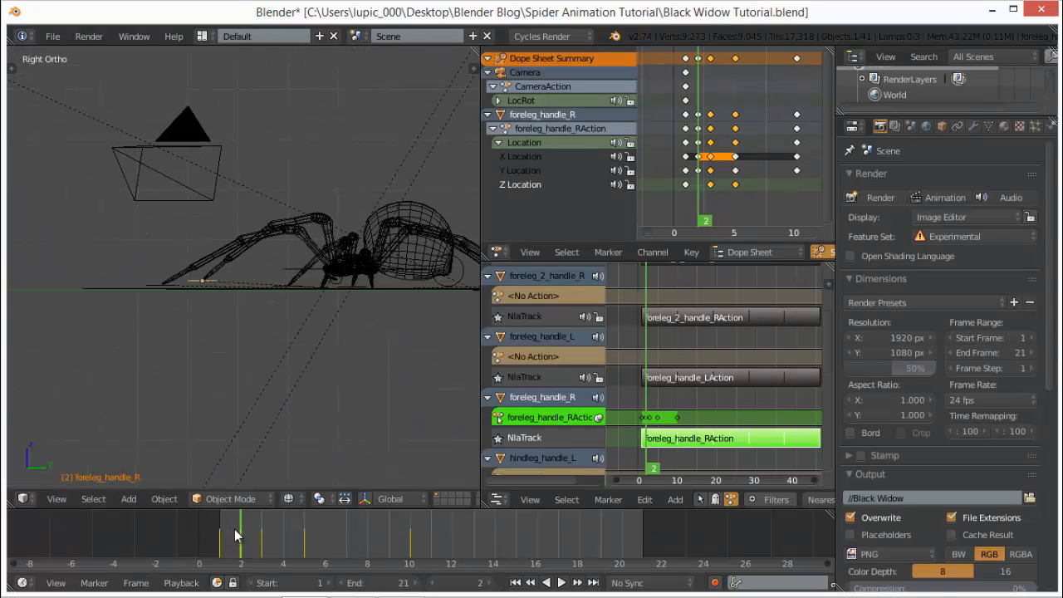
mouse_move(254, 527)
mouse_down()
mouse_move(308, 535)
mouse_move(265, 534)
mouse_up()
- Raise foreleg_handle_R about 0.2 further along global Z at frame 3, insert a Location keyframe, and check the pose at frame 2
key(g)
key(z)
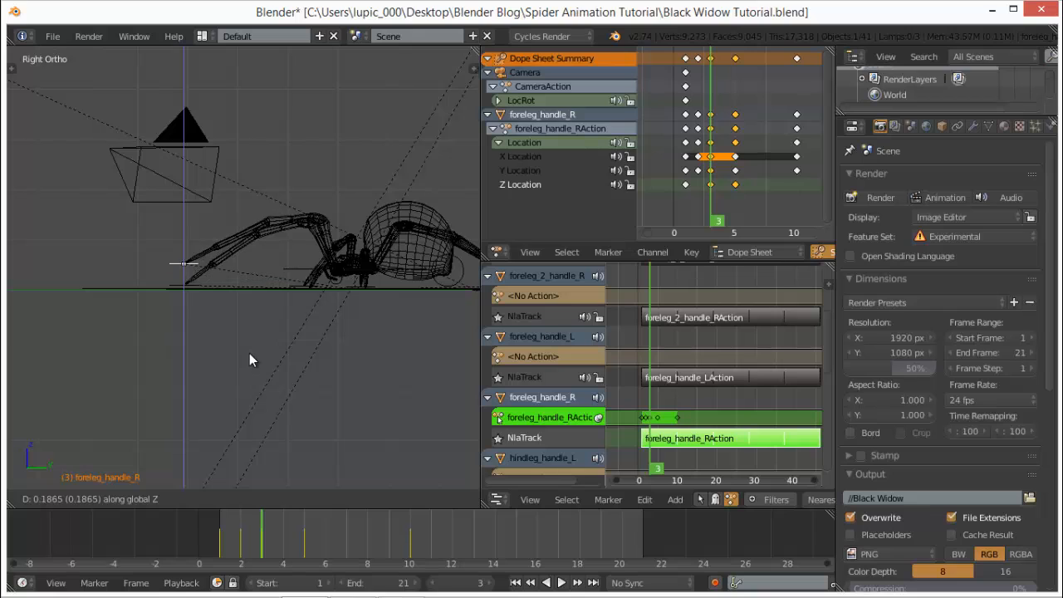
click(249, 351)
key(i)
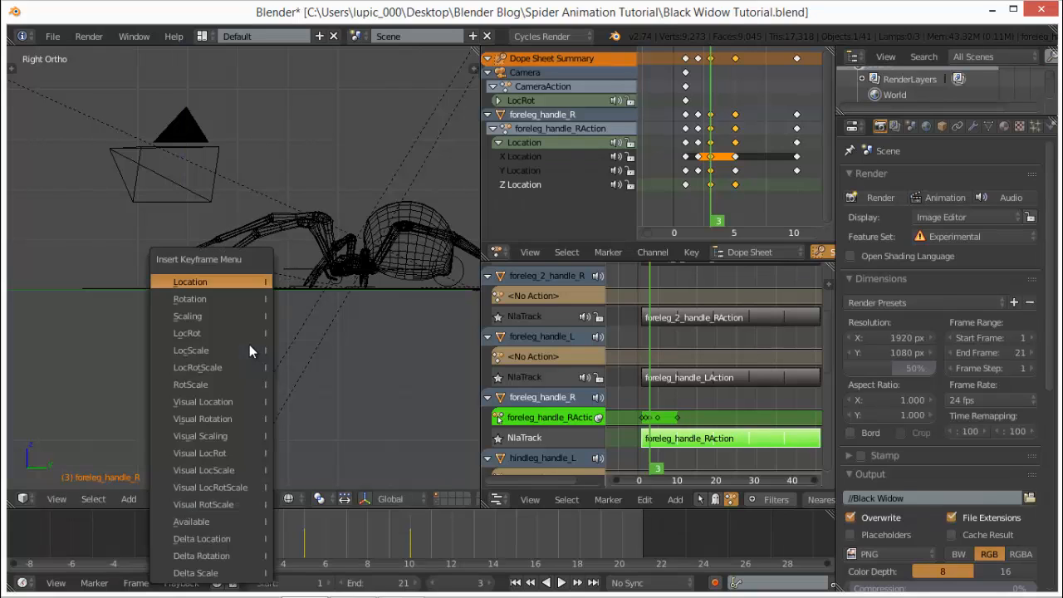
click(232, 283)
click(241, 535)
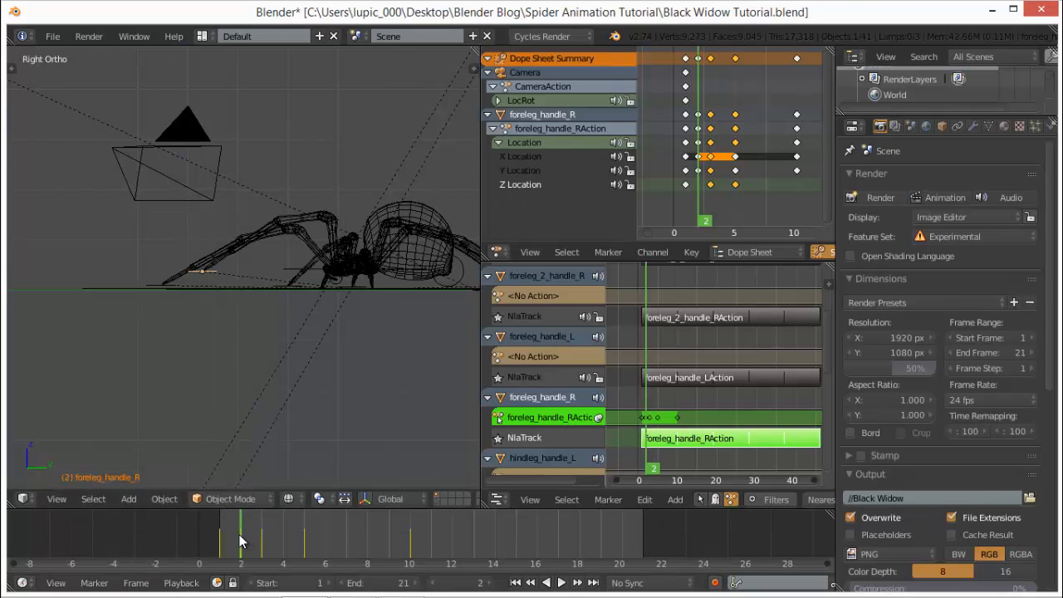
- Insert a Location keyframe for foreleg_handle_R at frame 3 and leave tweak mode on its strip
drag(223, 534, 257, 521)
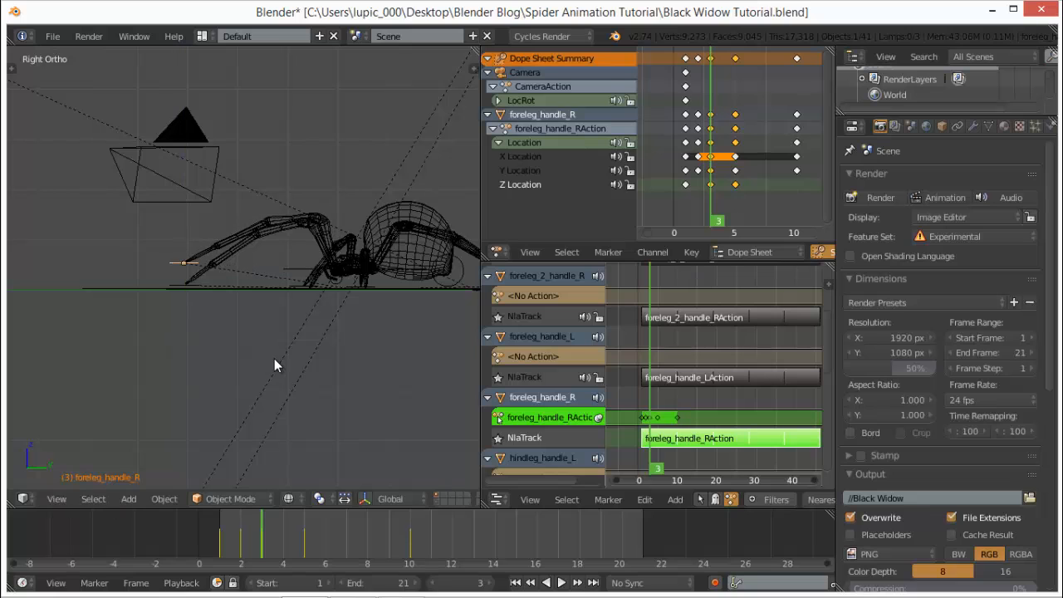
key(i)
click(265, 284)
middle_drag(277, 374, 259, 360)
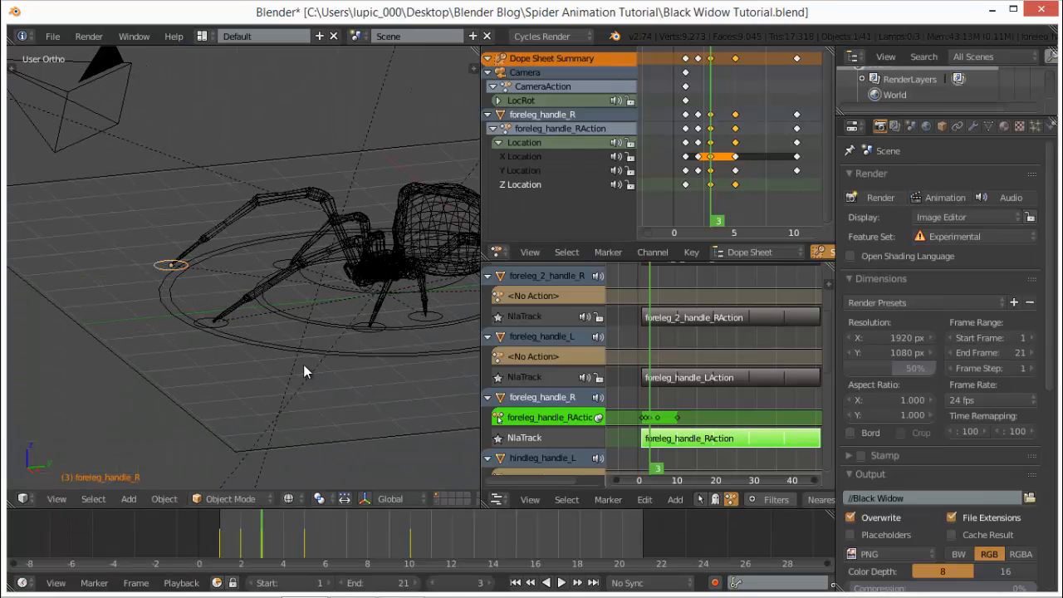
key(Tab)
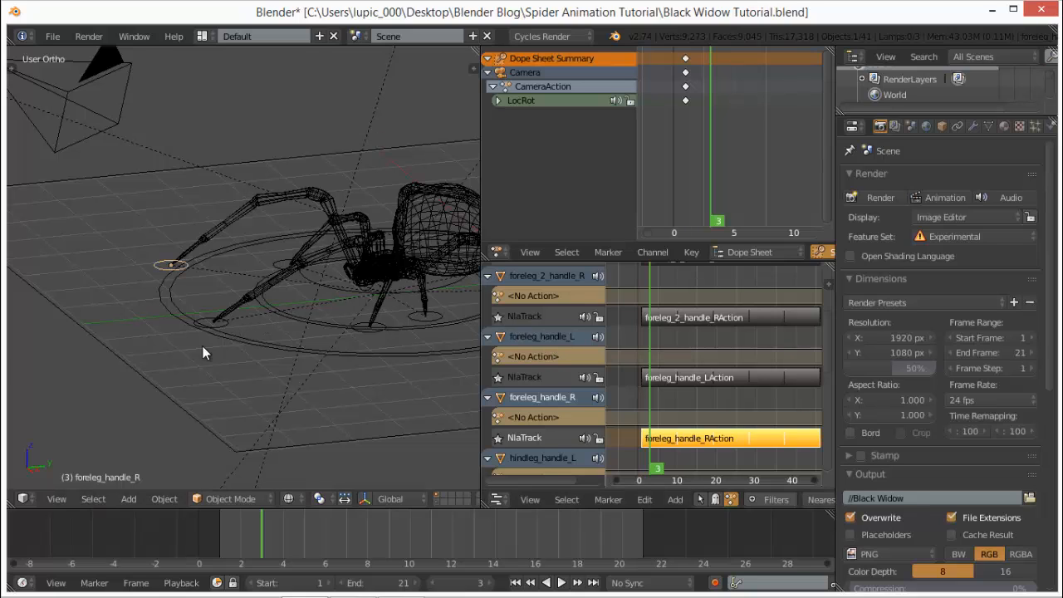
- Select foreleg_handle_L, enter tweak mode on the foreleg_handle_LAction strip, and scrub through its keyframes to frame 8
right_click(212, 322)
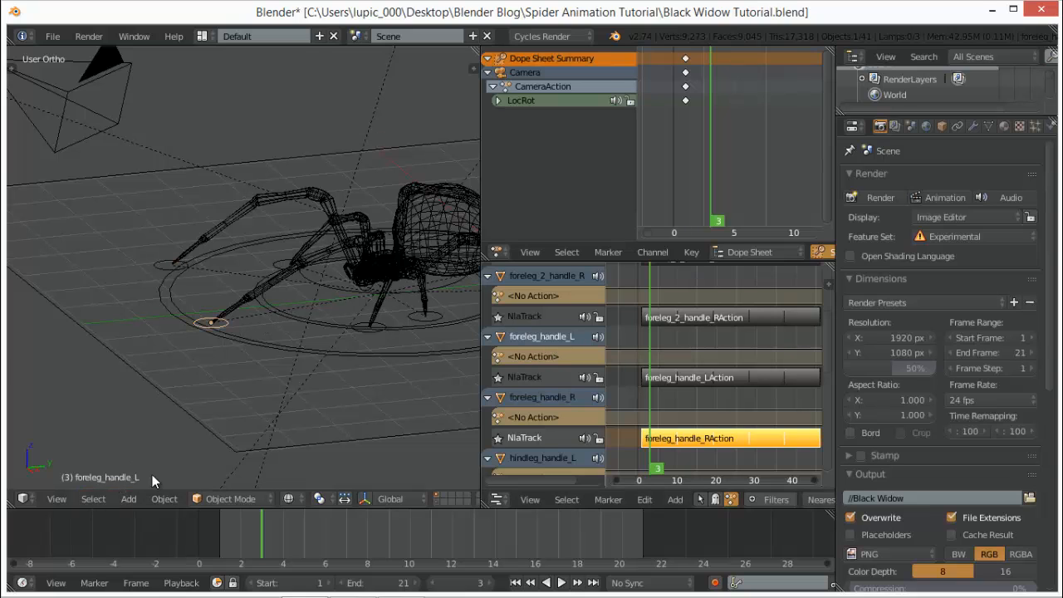
right_click(690, 378)
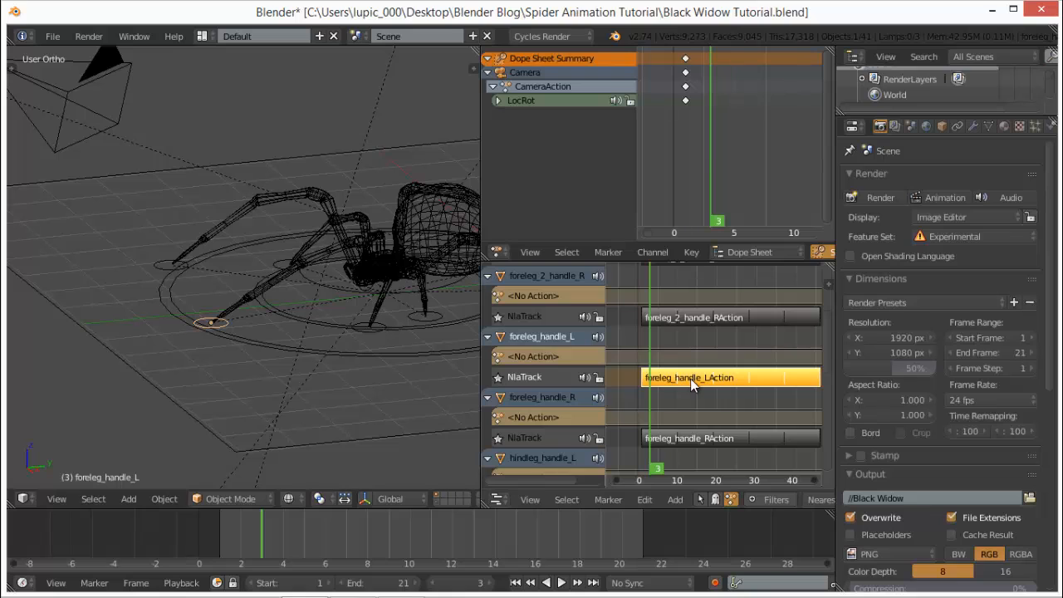
key(Tab)
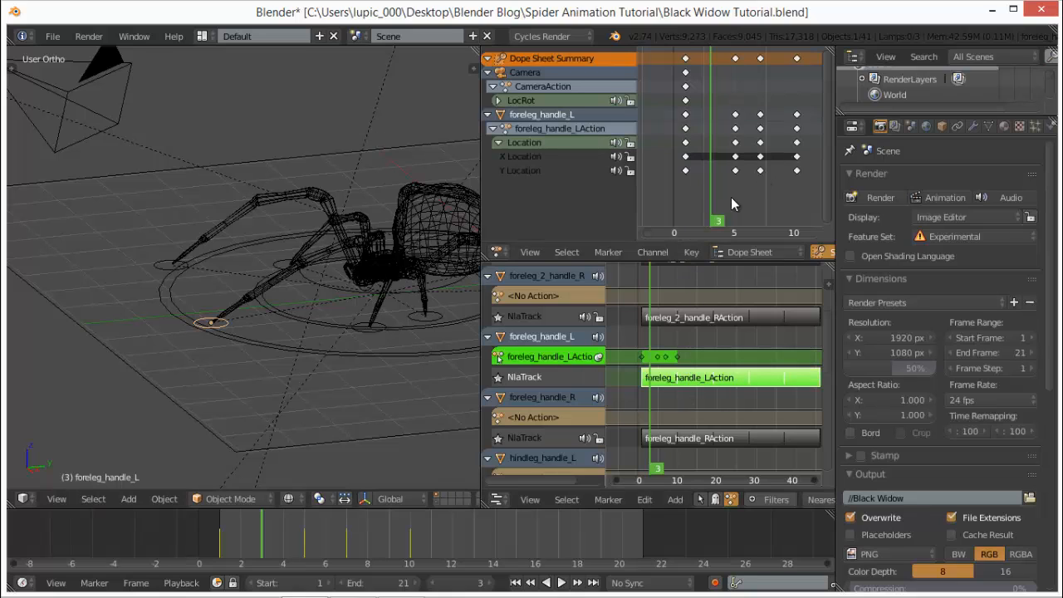
drag(736, 205, 778, 206)
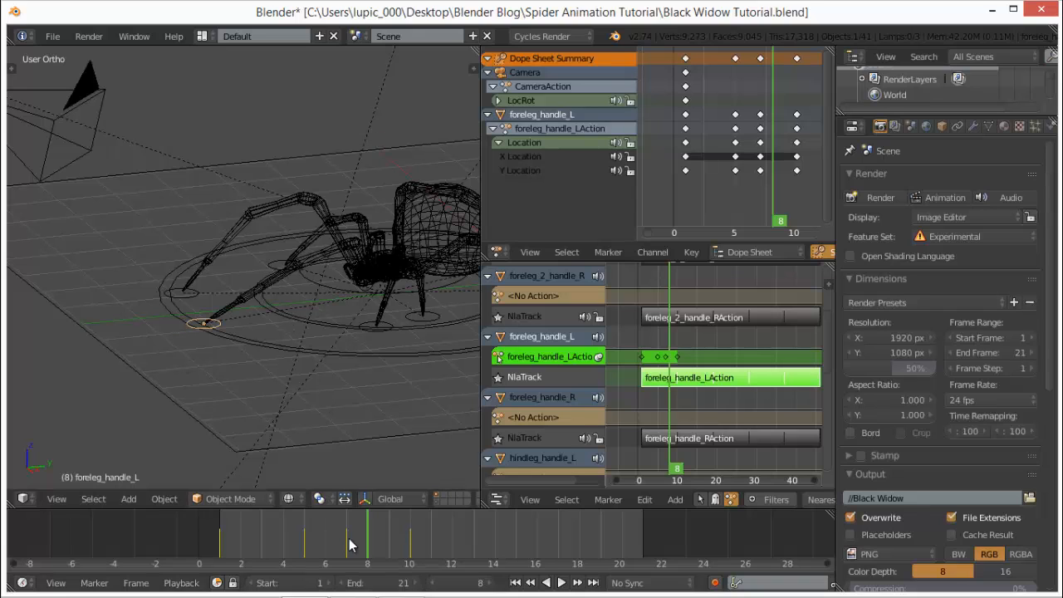
scroll(365, 537, down, 1)
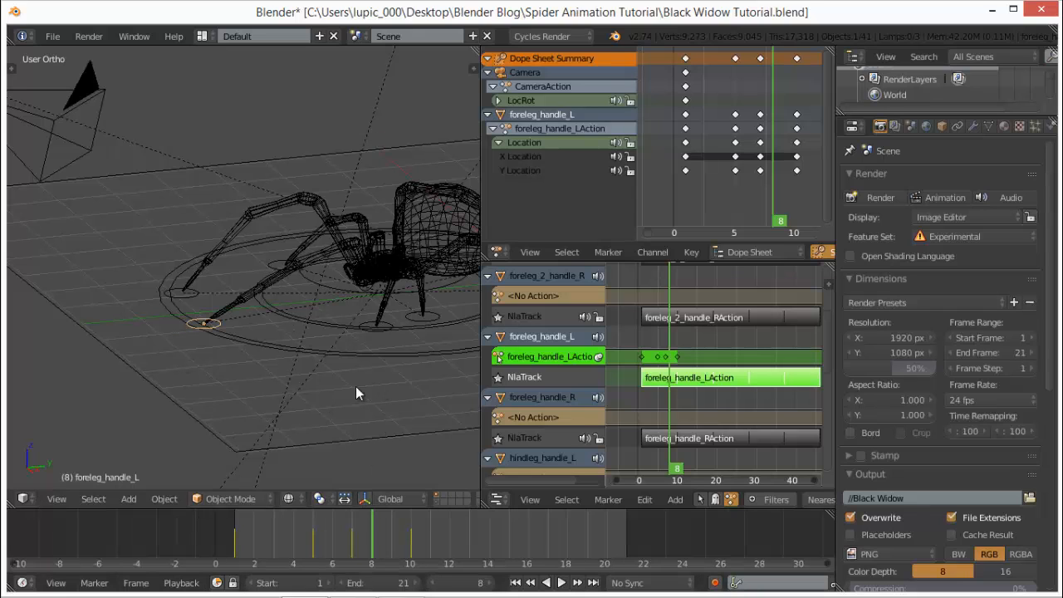
- Raise foreleg_handle_L along global Z at frame 7, check it in the right side view, and insert a Location keyframe
click(332, 551)
drag(332, 550, 359, 526)
key(g)
key(z)
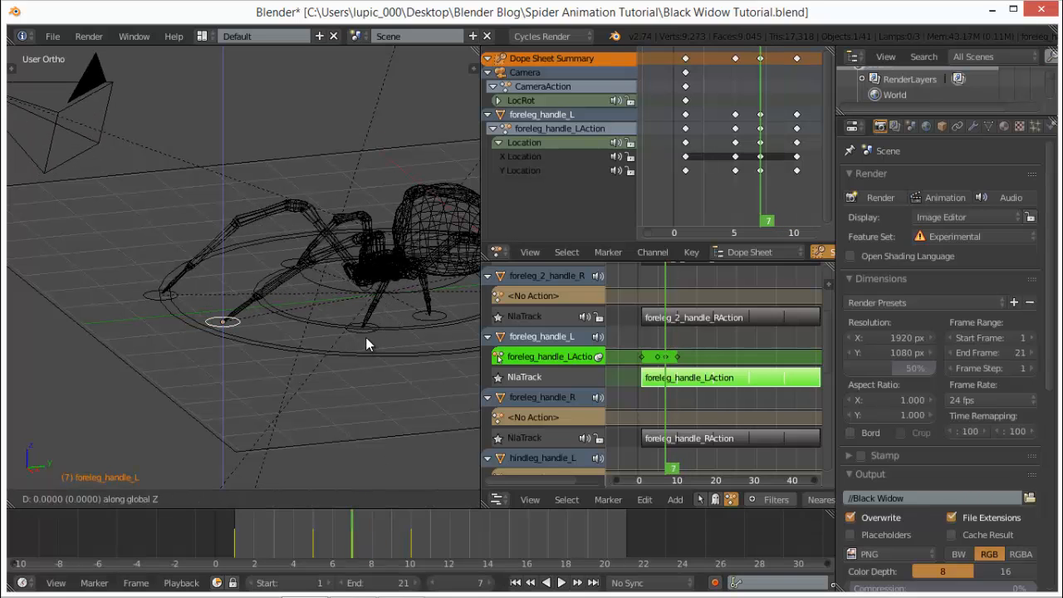
click(370, 326)
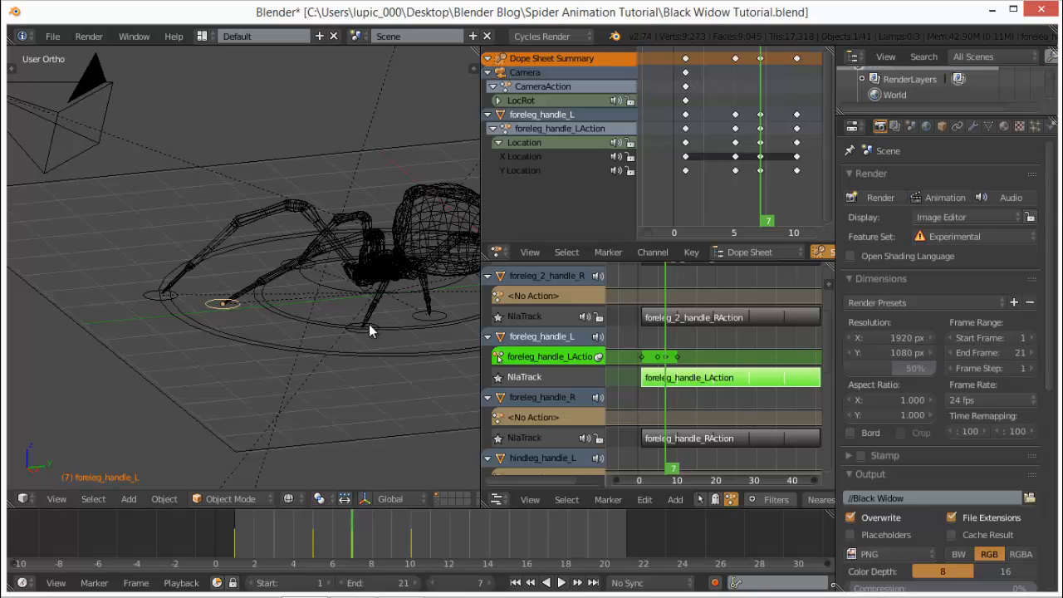
key(KP_3)
scroll(351, 325, up, 2)
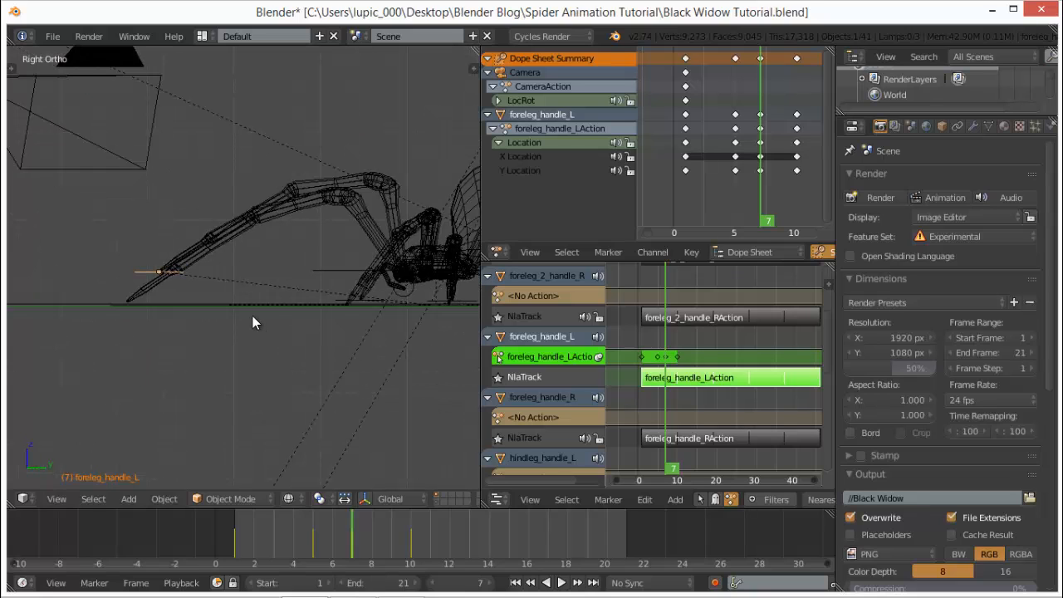
key(i)
click(248, 280)
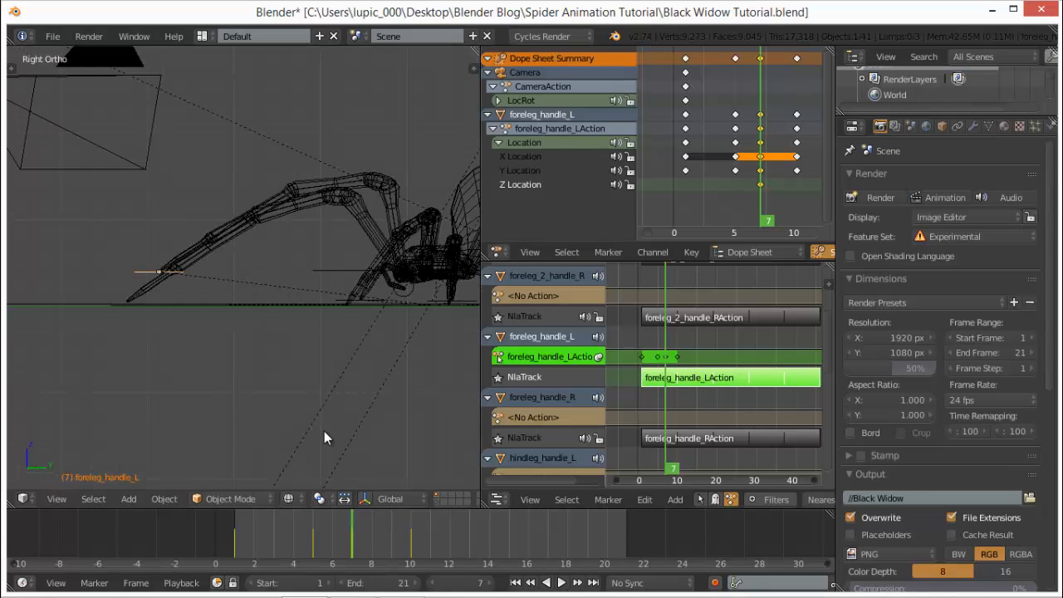
- Lower foreleg_handle_L along global Z to the ground line at frame 5 and insert a Location keyframe
drag(334, 533, 292, 537)
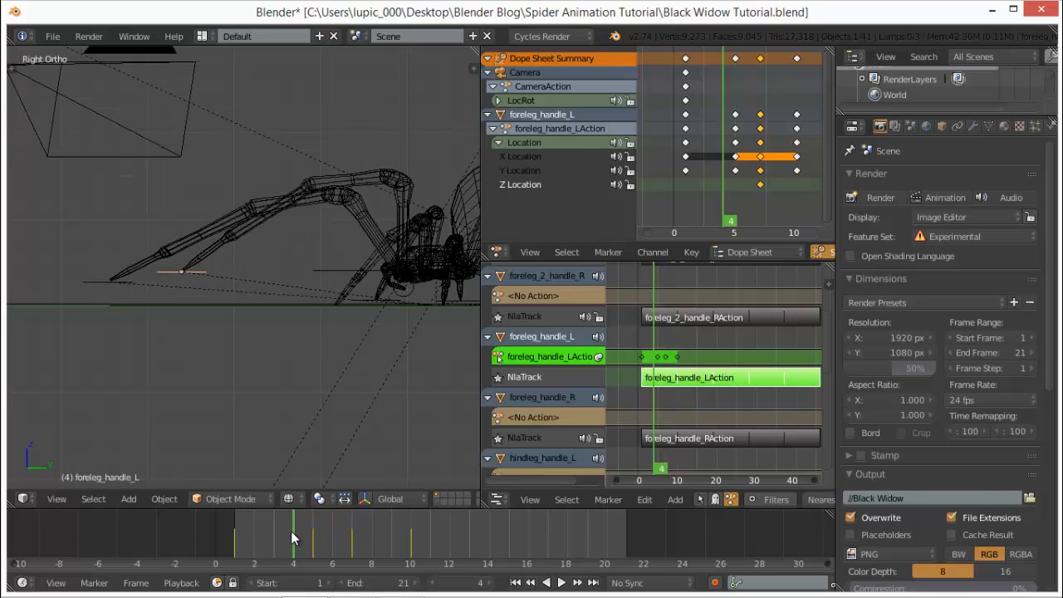
click(307, 528)
key(g)
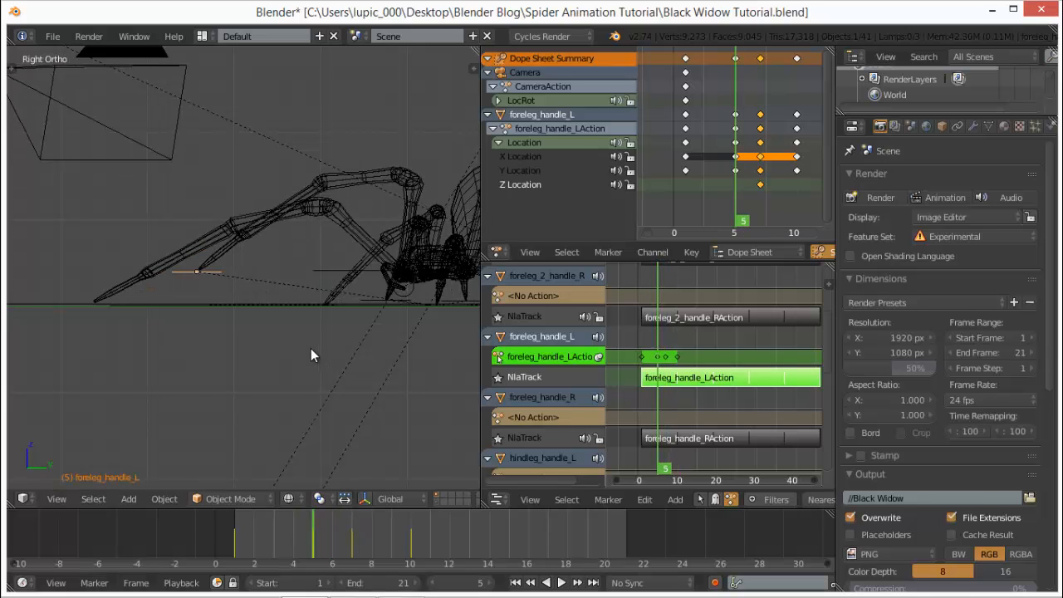
key(z)
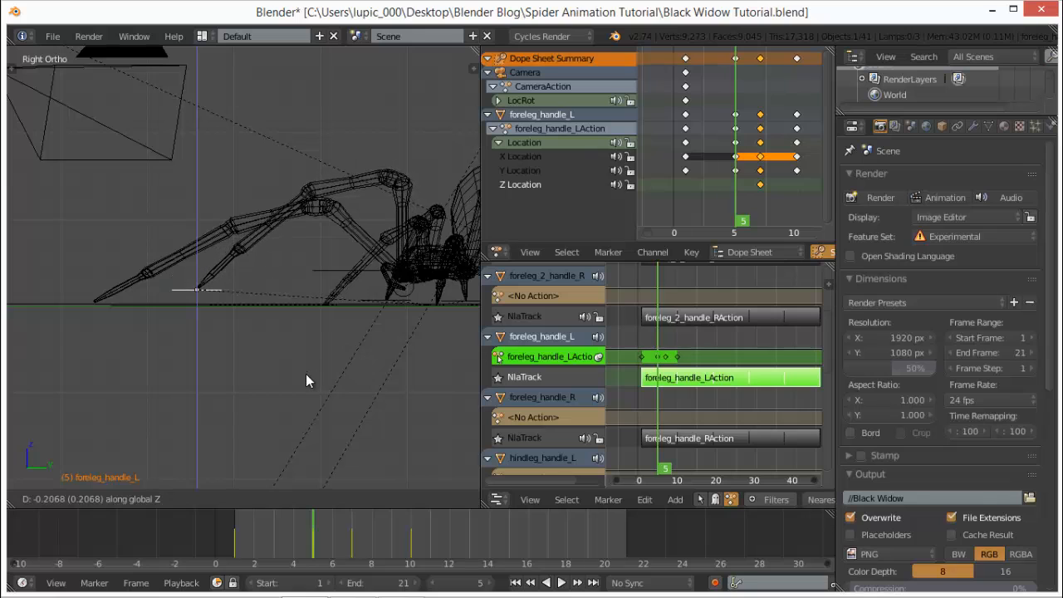
click(305, 379)
key(i)
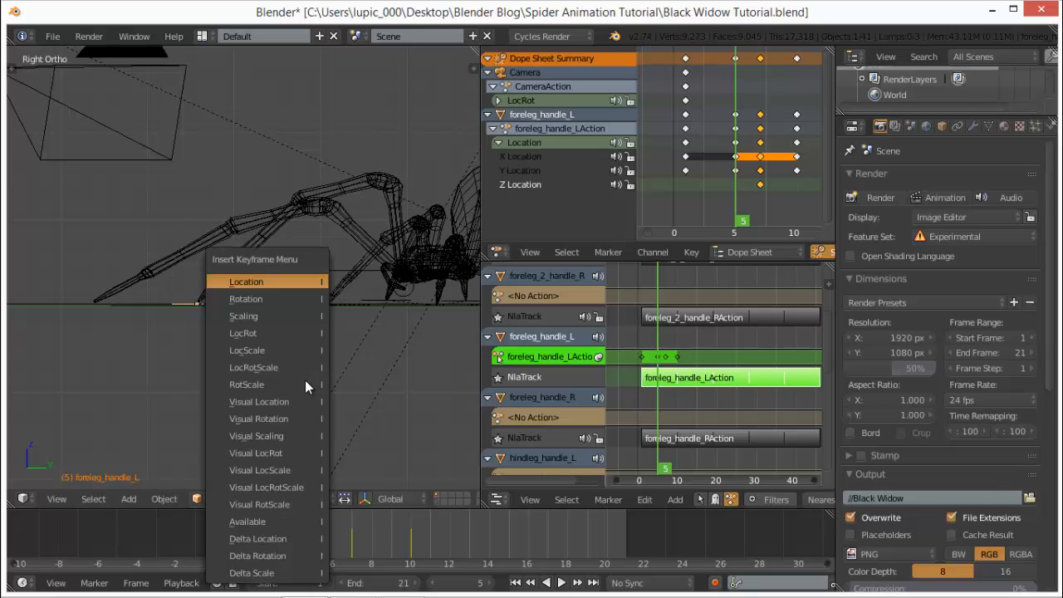
click(288, 276)
- Set foreleg_handle_L at ground level along global Z at frame 10 and insert a Location keyframe
drag(326, 520, 410, 533)
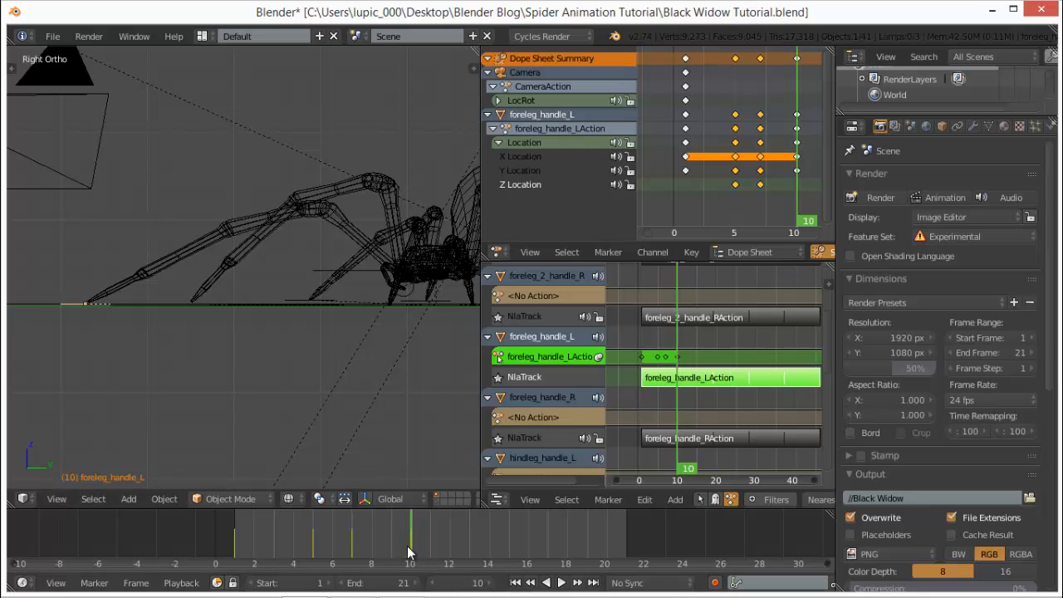
key(g)
key(z)
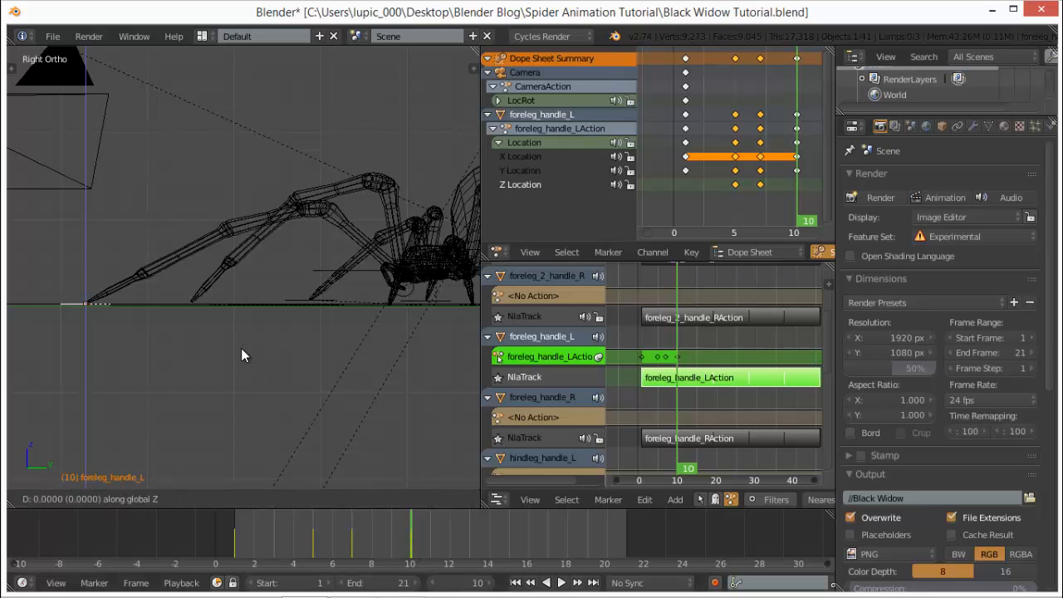
click(242, 344)
key(i)
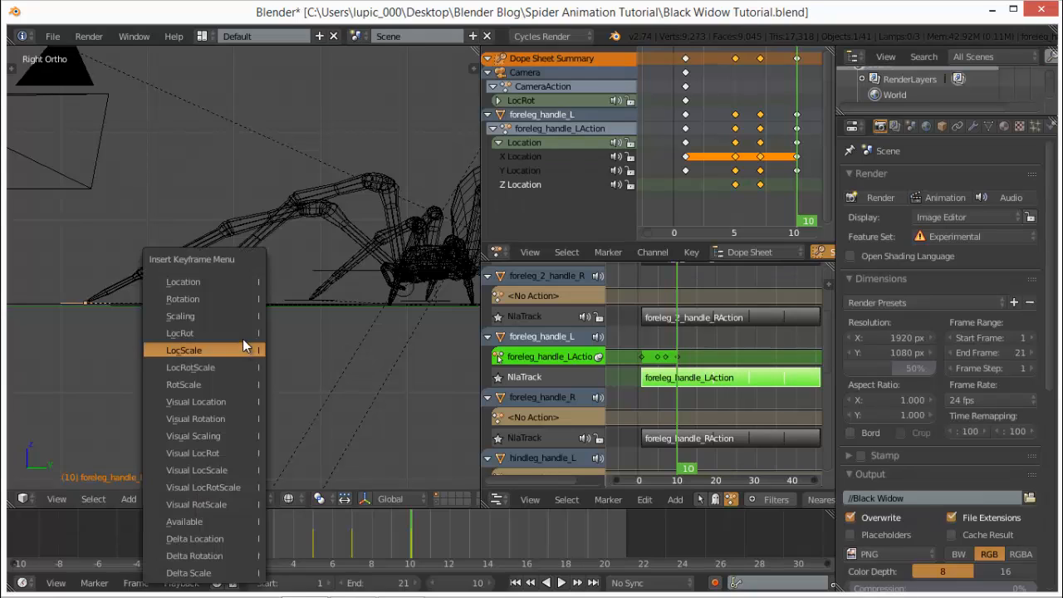
click(233, 284)
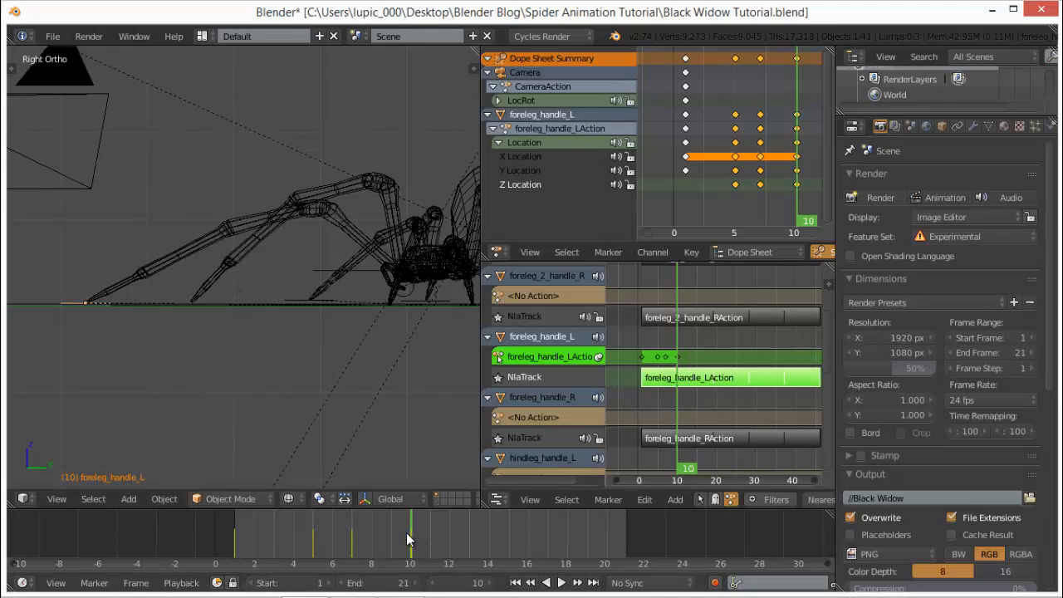
mouse_move(407, 533)
mouse_down()
mouse_move(227, 531)
mouse_move(408, 512)
mouse_up()
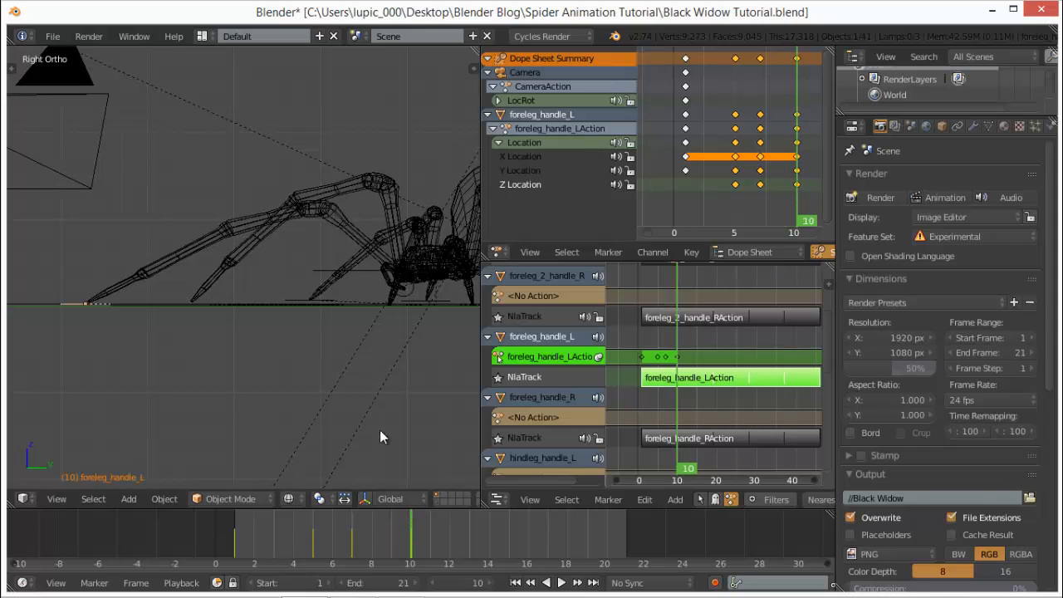
middle_drag(380, 437, 365, 349)
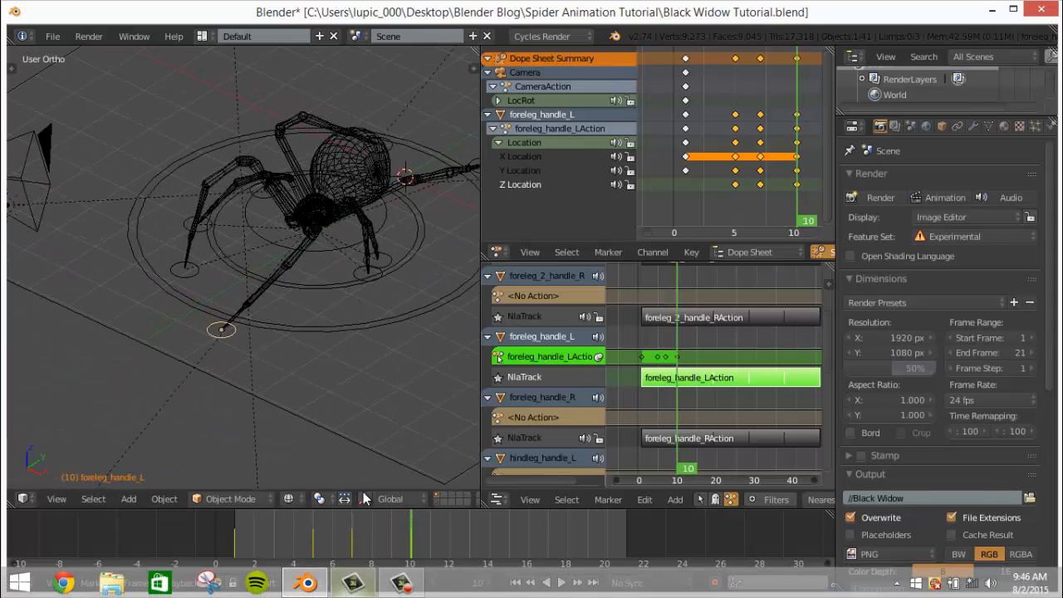